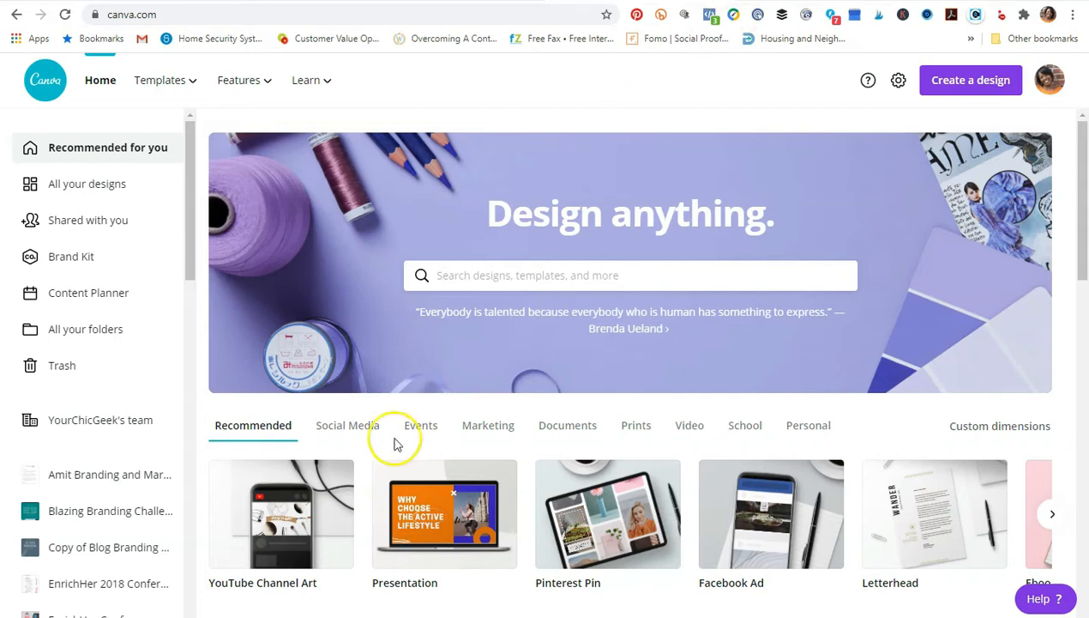
# Step: Search for "presentation" designs and look through the suggested Presentation templates
pyautogui.click(253, 438)
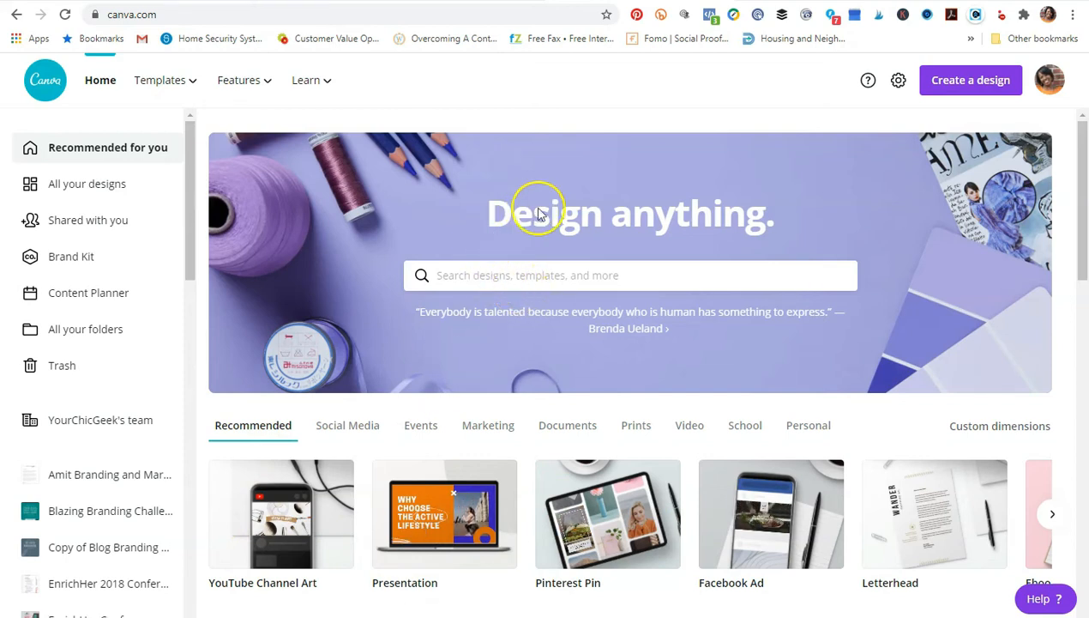
pyautogui.click(547, 272)
pyautogui.write('presentation')
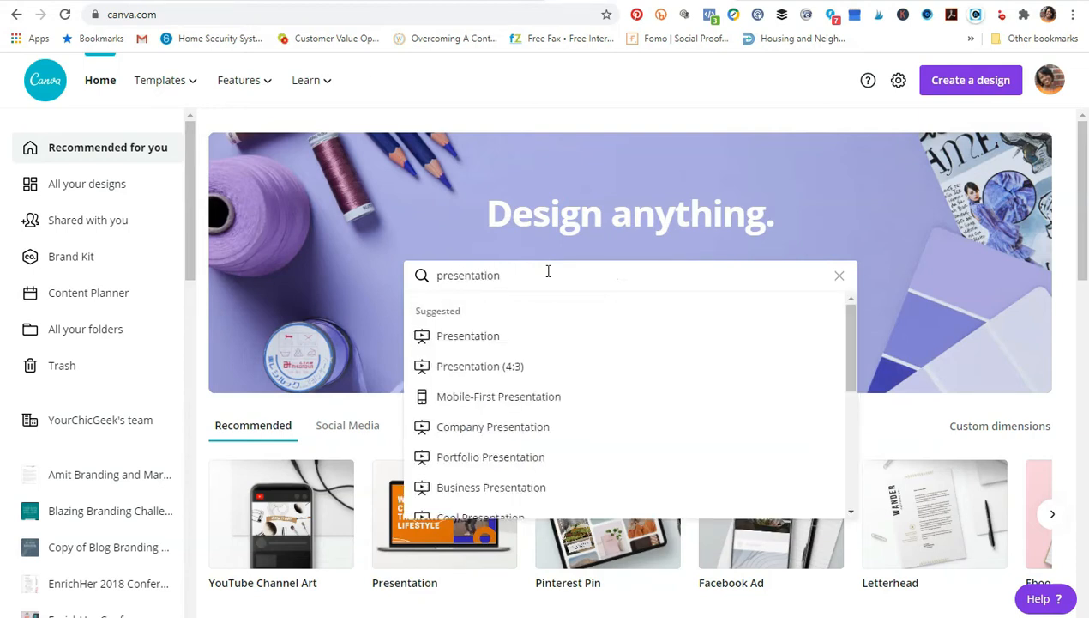
pyautogui.click(498, 343)
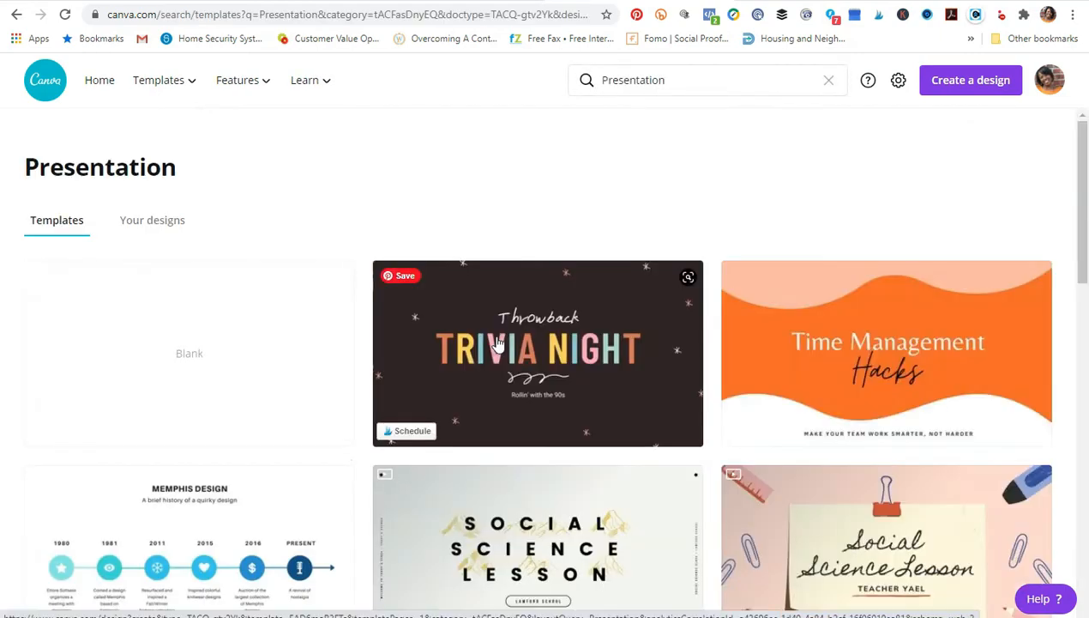
pyautogui.scroll(-8, 515, 335)
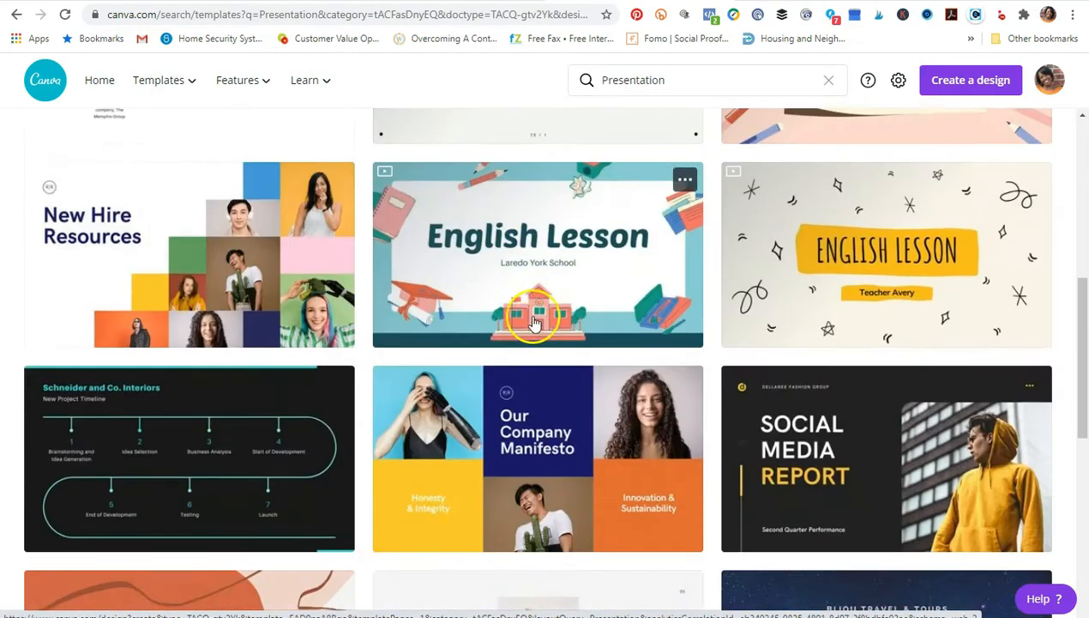
pyautogui.scroll(-1, 532, 322)
pyautogui.scroll(10, 538, 316)
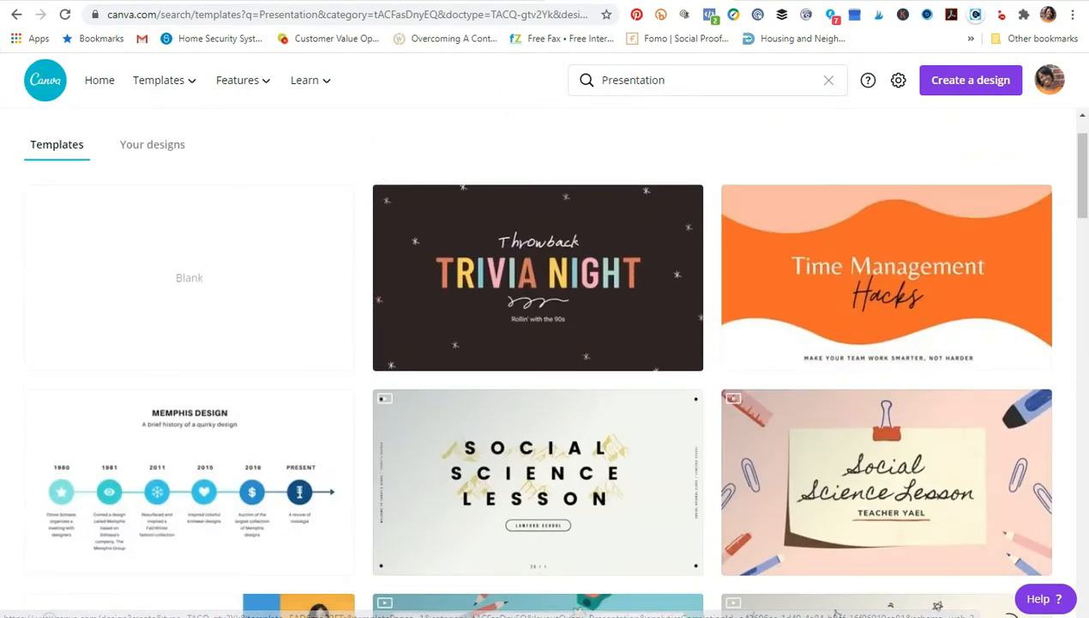
# Step: Return to the home page and create a blank 1920 × 1080 px Presentation design from the recommended types
pyautogui.click(15, 15)
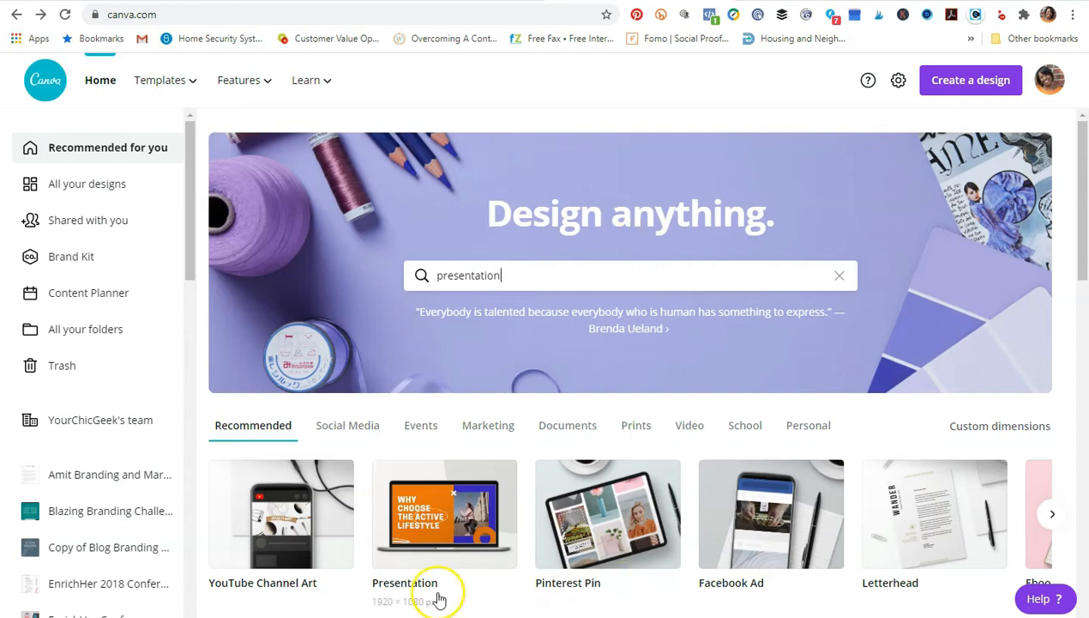
pyautogui.click(446, 530)
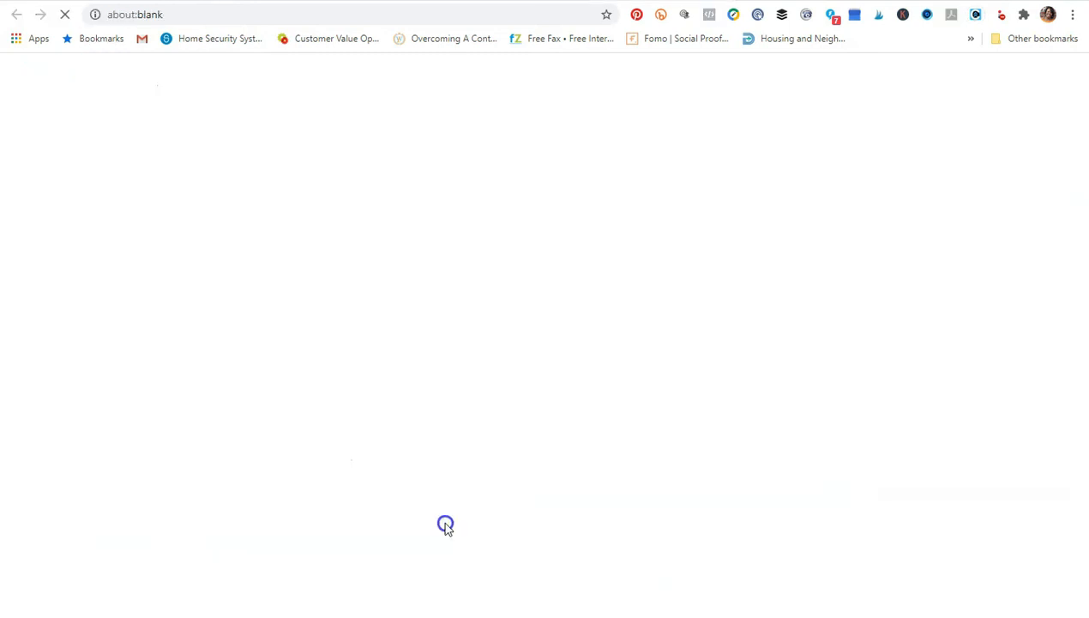
pyautogui.click(156, 343)
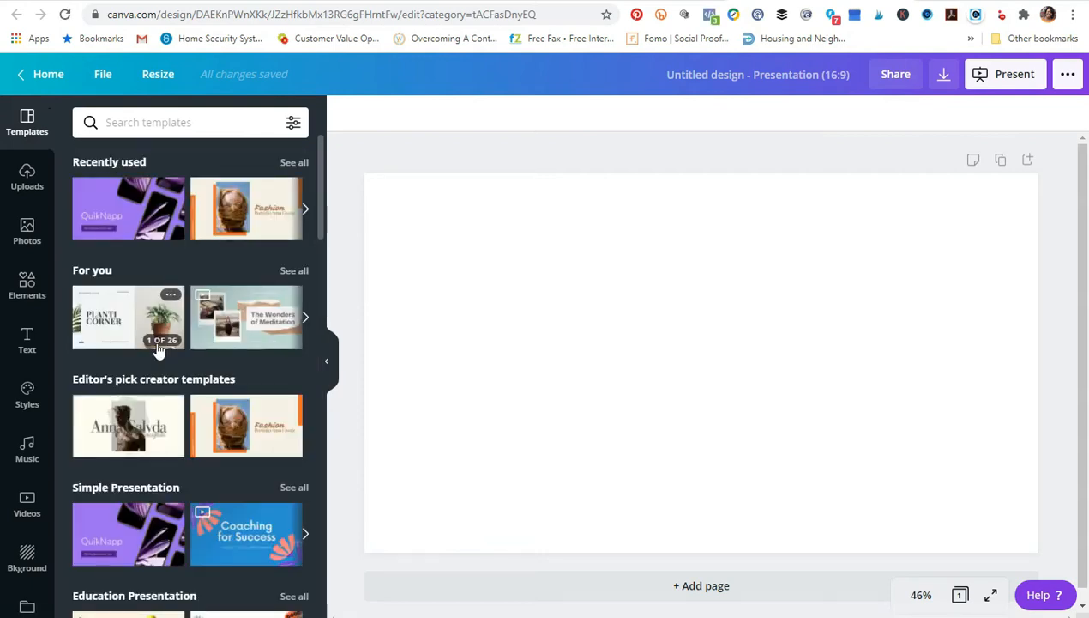
# Step: Browse the presentation template categories offered for the blank design
pyautogui.scroll(-1, 163, 347)
pyautogui.scroll(1, 163, 348)
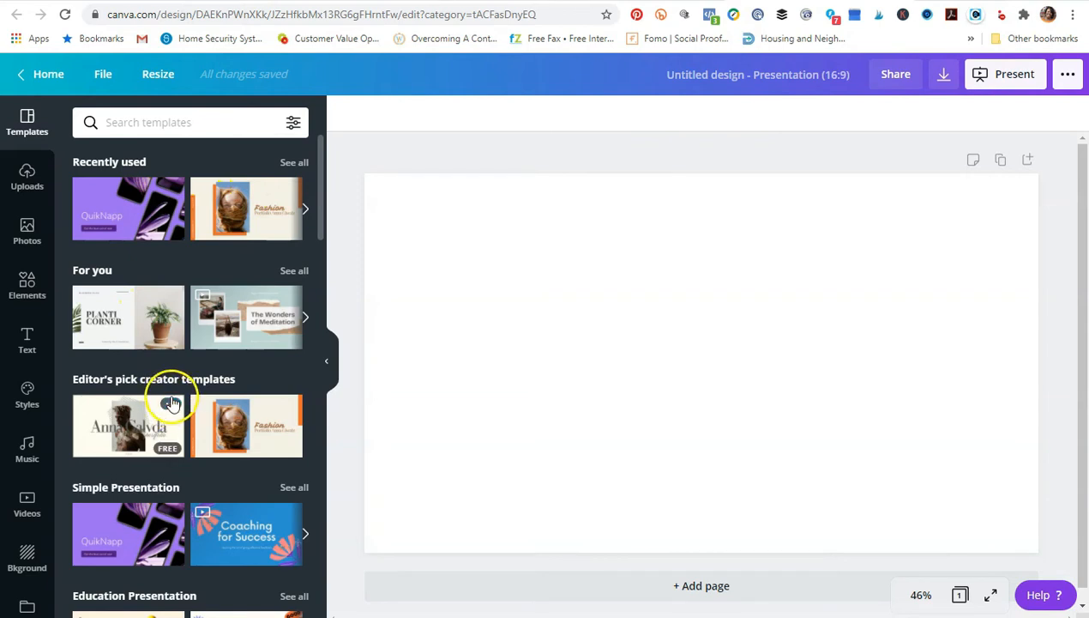
pyautogui.scroll(-2, 164, 442)
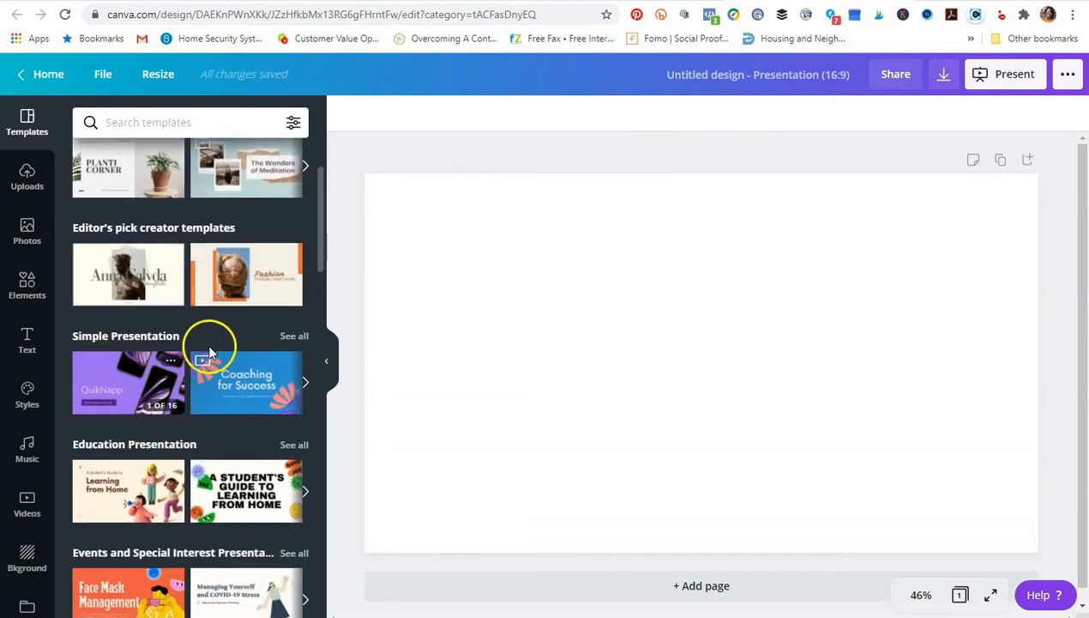
pyautogui.scroll(-1, 212, 360)
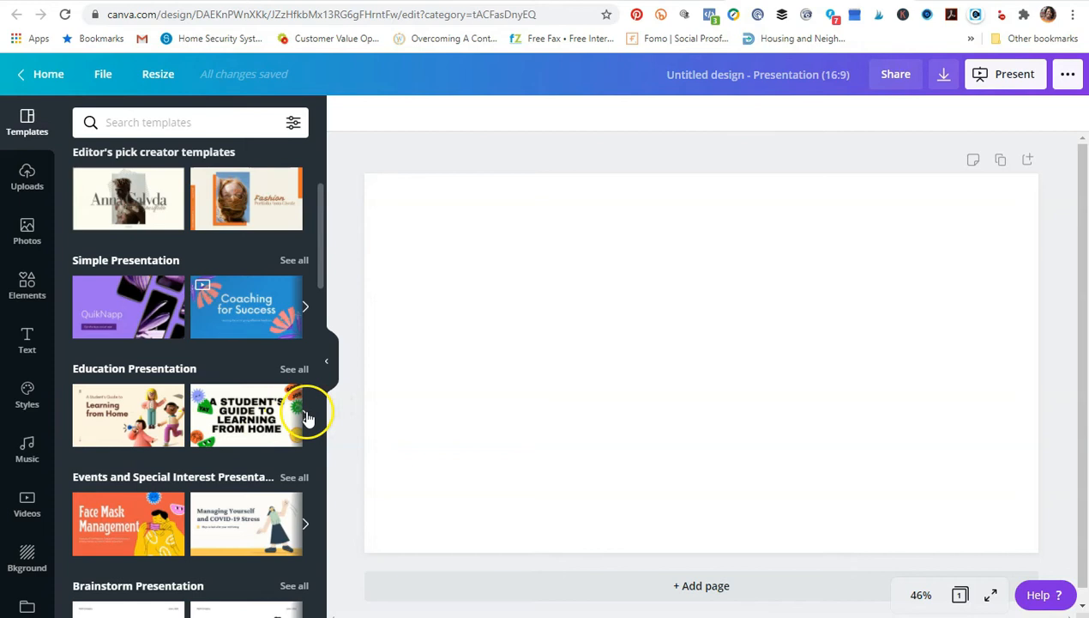
pyautogui.scroll(-2, 160, 483)
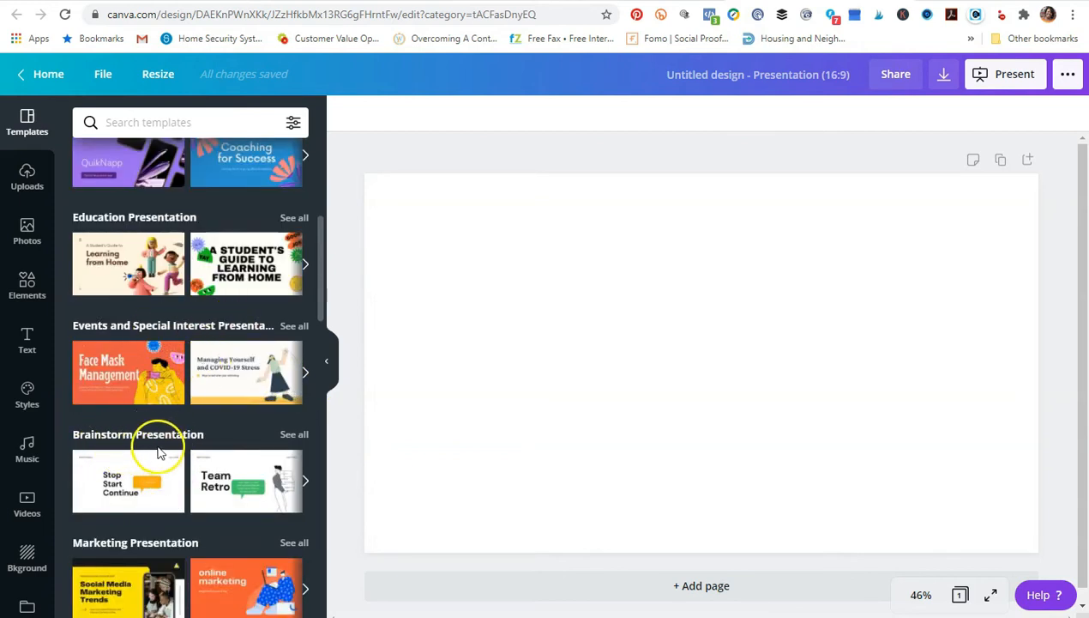
pyautogui.scroll(-2, 151, 433)
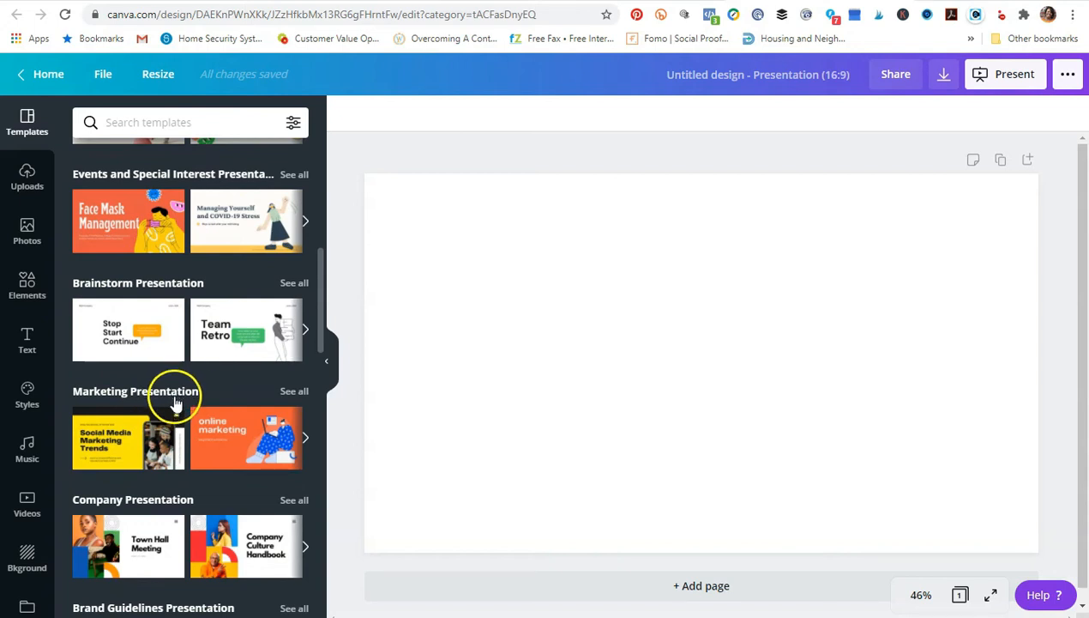
pyautogui.scroll(-5, 158, 496)
pyautogui.scroll(9, 159, 493)
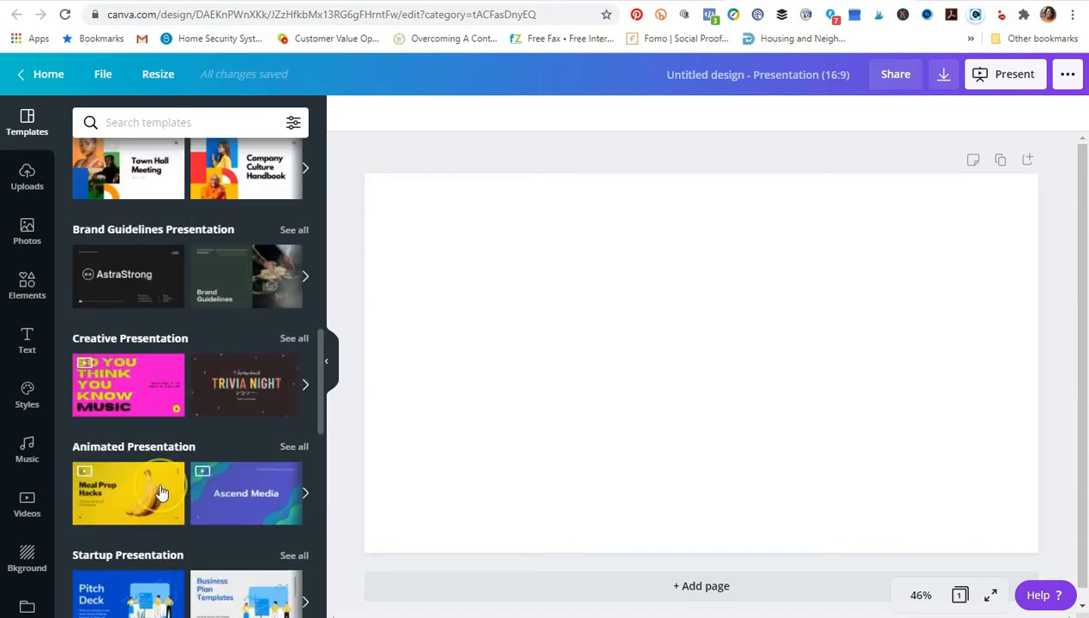
pyautogui.scroll(3, 160, 492)
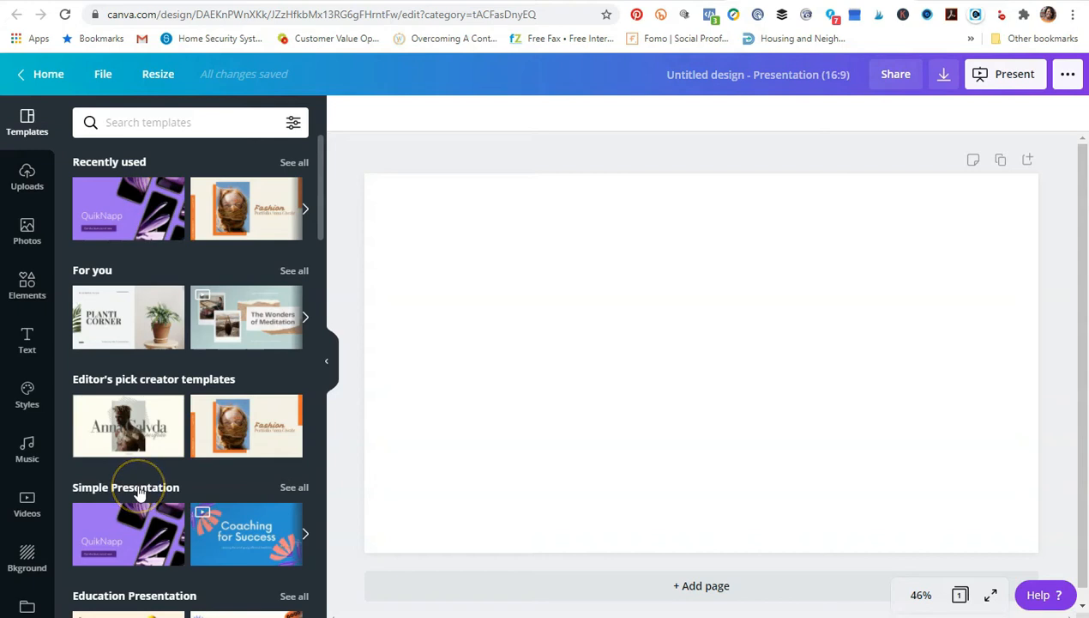
# Step: Apply all 16 pages of the Purple App Phone Mockup Sales Marketing Presentation template to the design
pyautogui.click(103, 540)
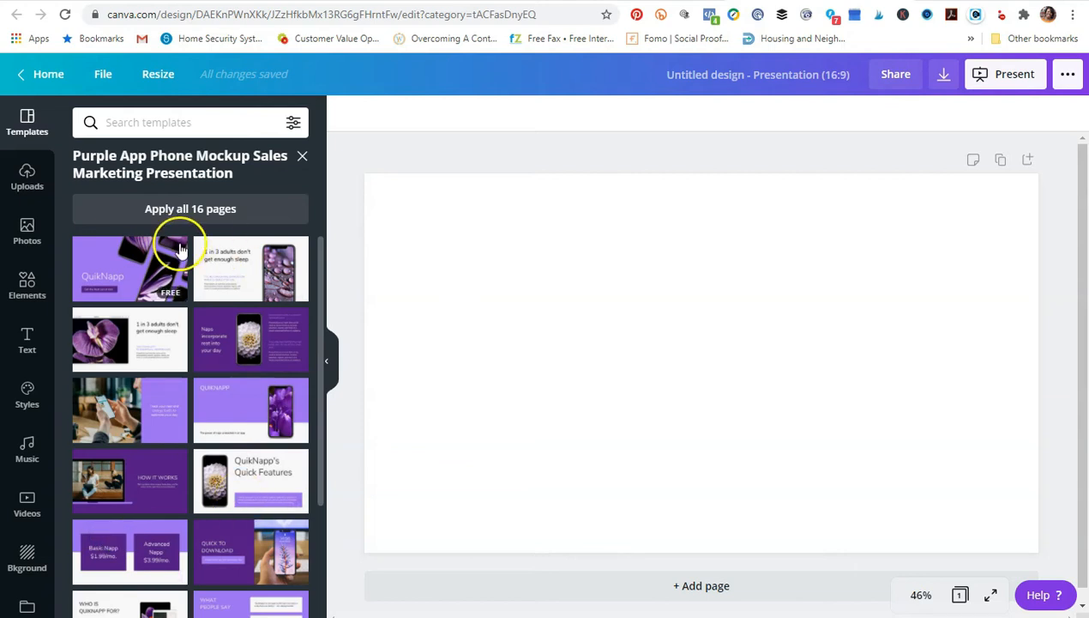
pyautogui.click(155, 214)
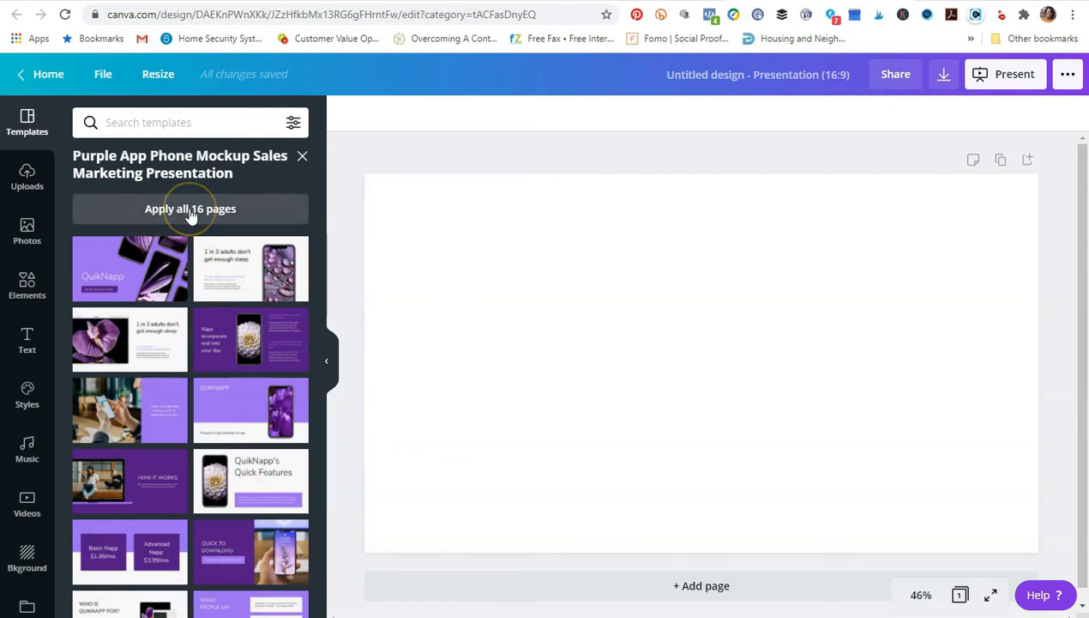
pyautogui.click(176, 210)
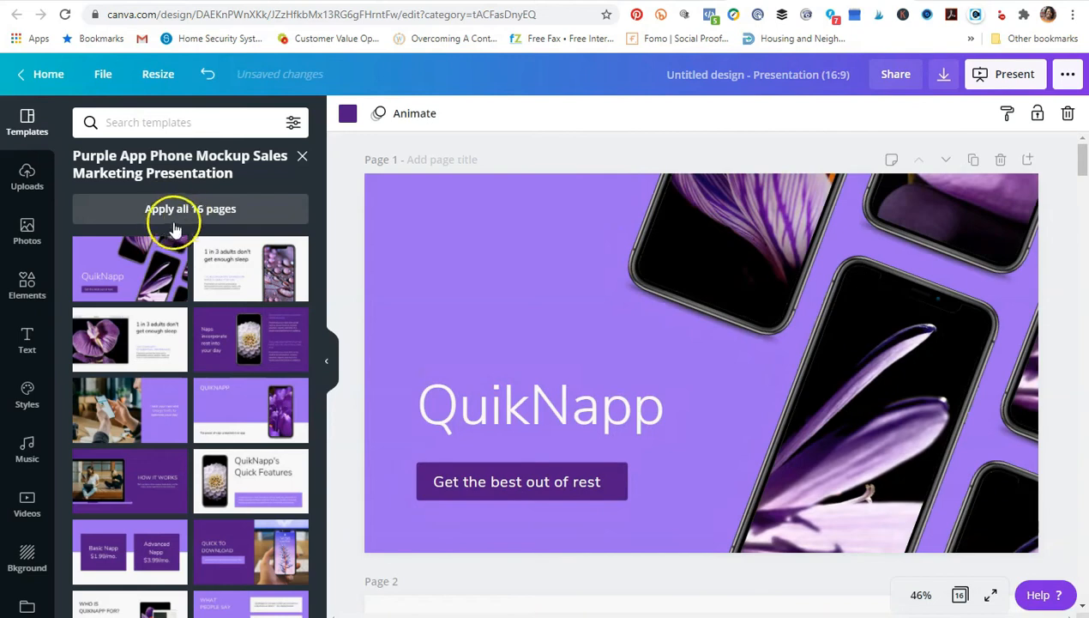
# Step: Rename the design as "YCG Presentation Test"
pyautogui.click(493, 197)
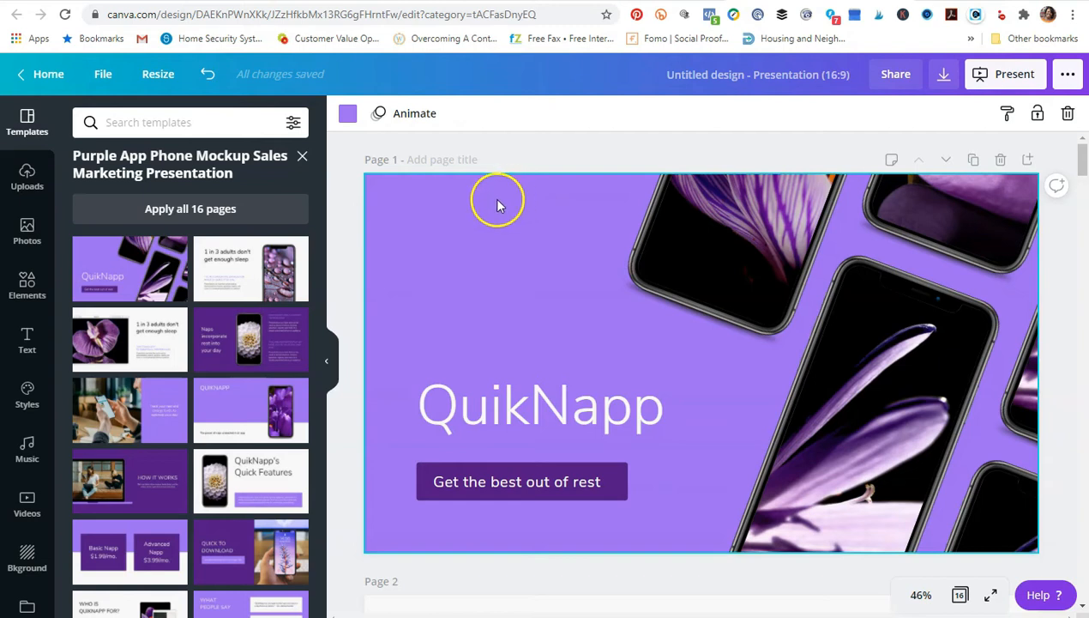
pyautogui.click(787, 72)
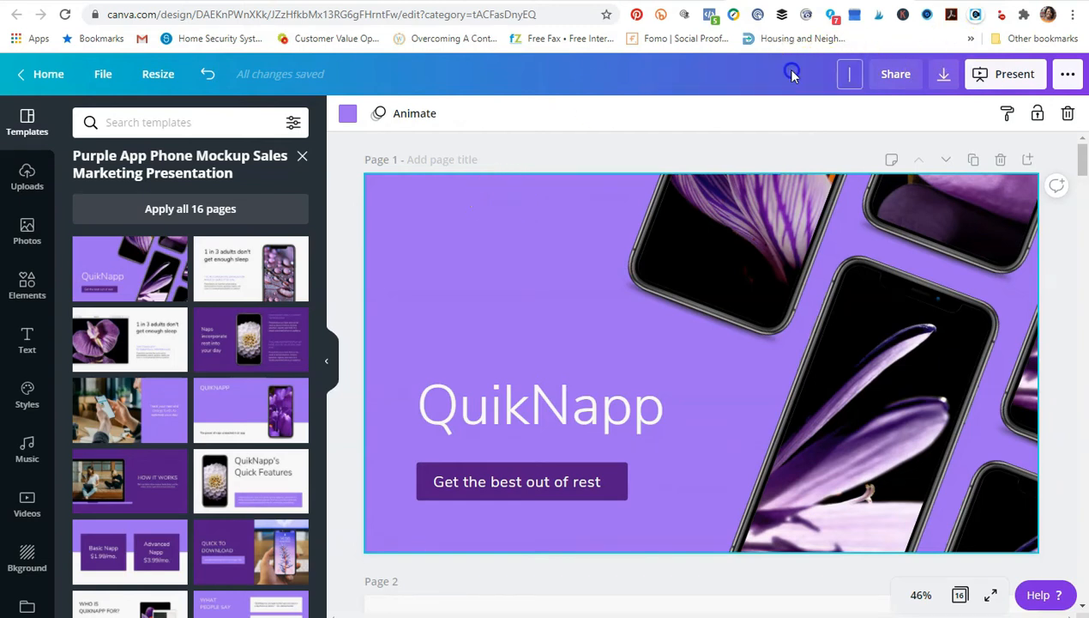
pyautogui.write('YCG Presentati')
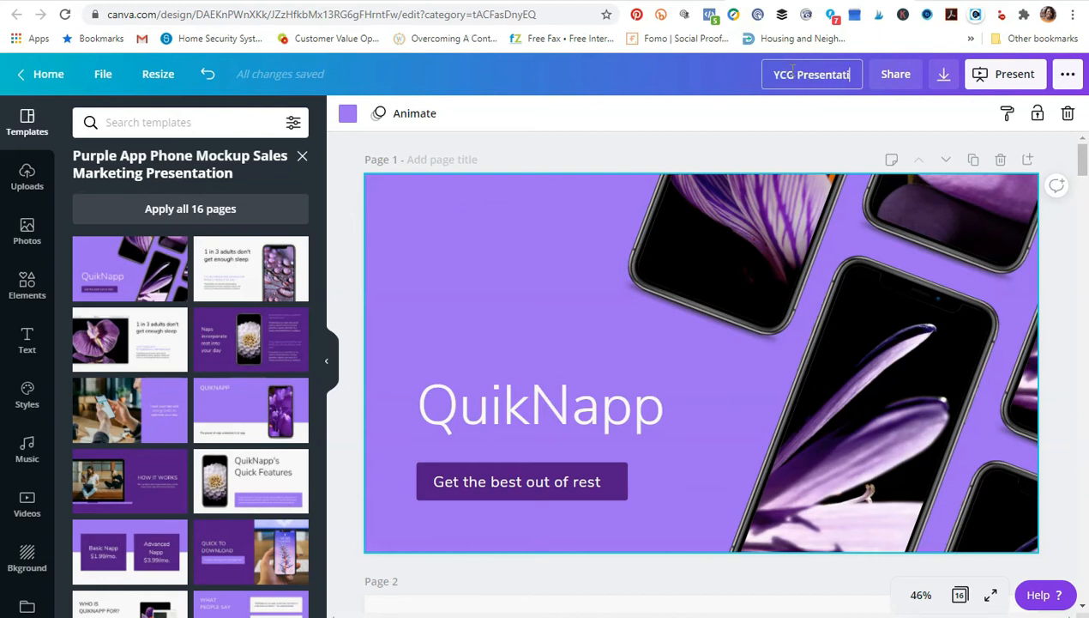
pyautogui.write('on Tect')
pyautogui.press('Return')
pyautogui.click(757, 76)
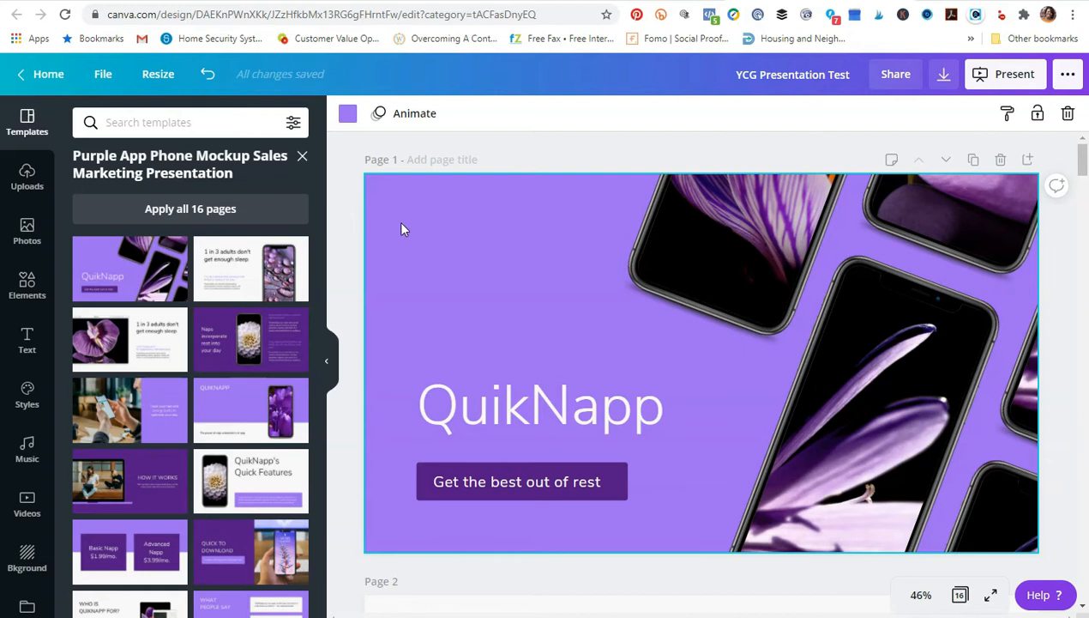
# Step: Recolor page 1 with brand colors: teal for the background and orange #ff9900 for the box behind "Get the best out of rest"
pyautogui.click(347, 113)
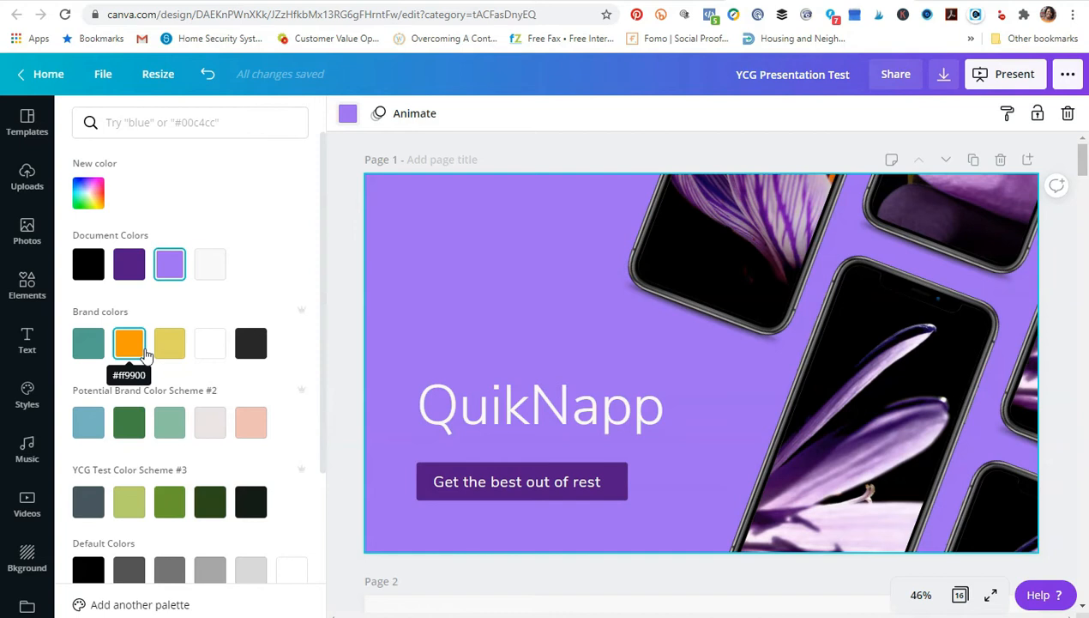
pyautogui.click(88, 343)
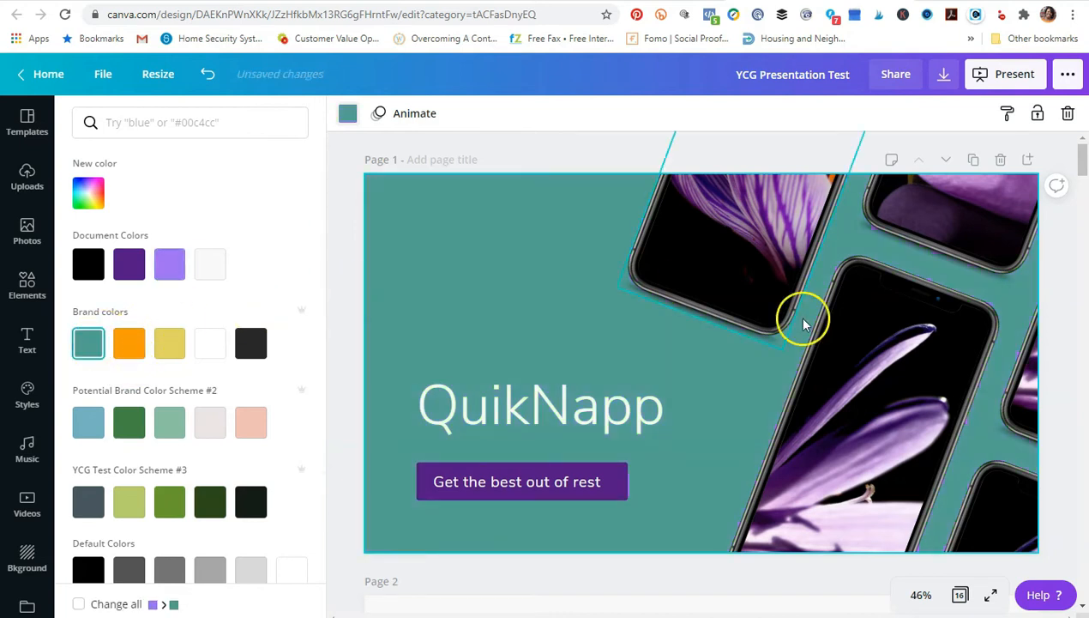
pyautogui.click(427, 479)
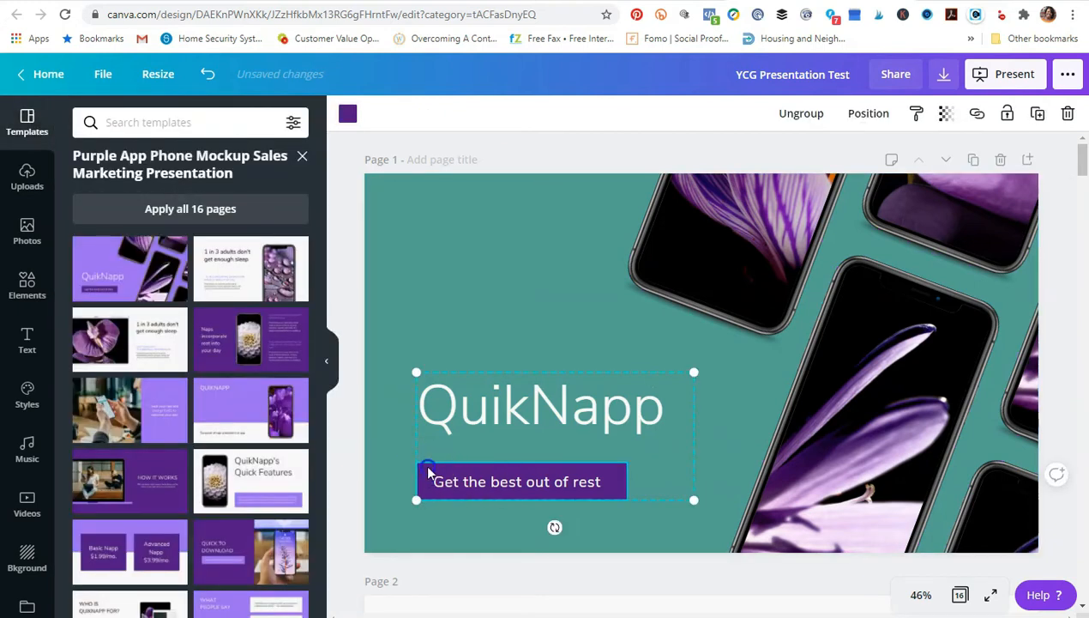
pyautogui.click(347, 114)
pyautogui.click(169, 344)
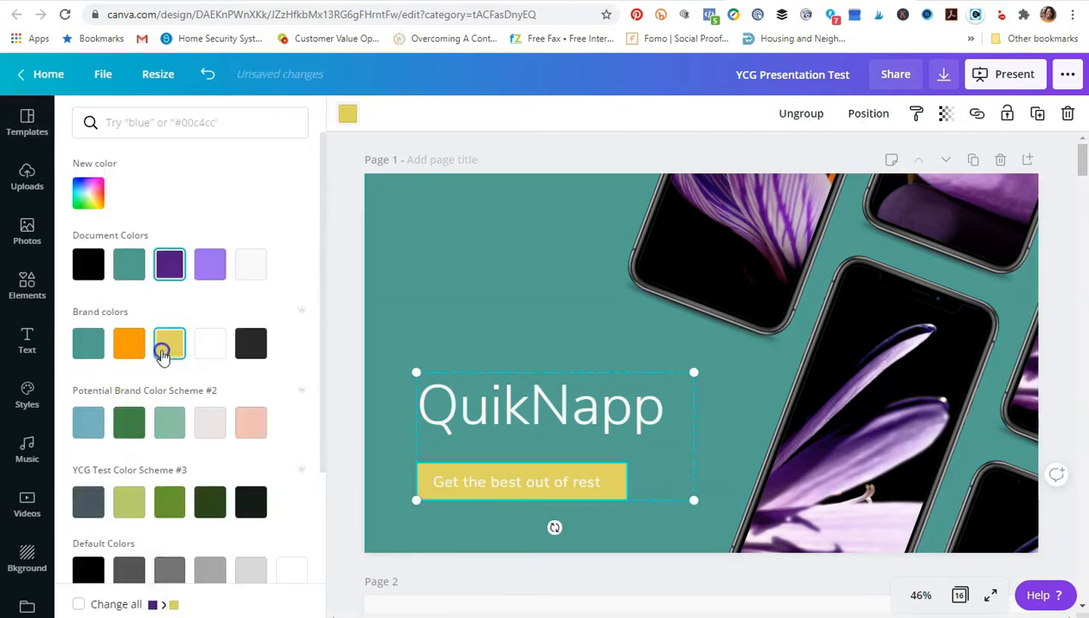
pyautogui.click(129, 344)
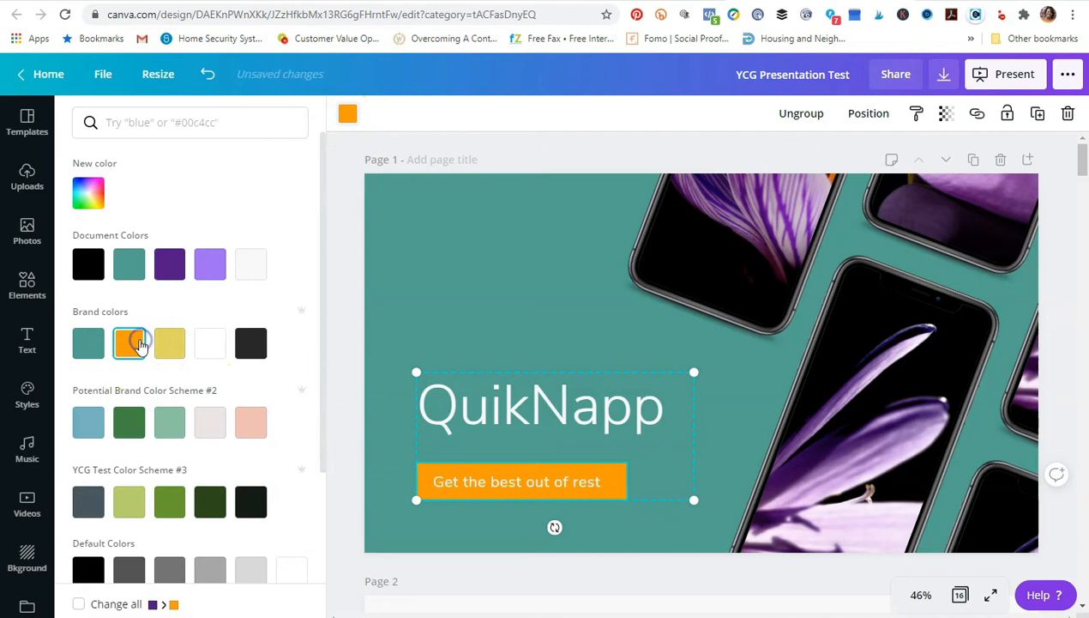
# Step: Delete the flower images from all five phone mockups on page 1, keeping the phone frames
pyautogui.click(763, 272)
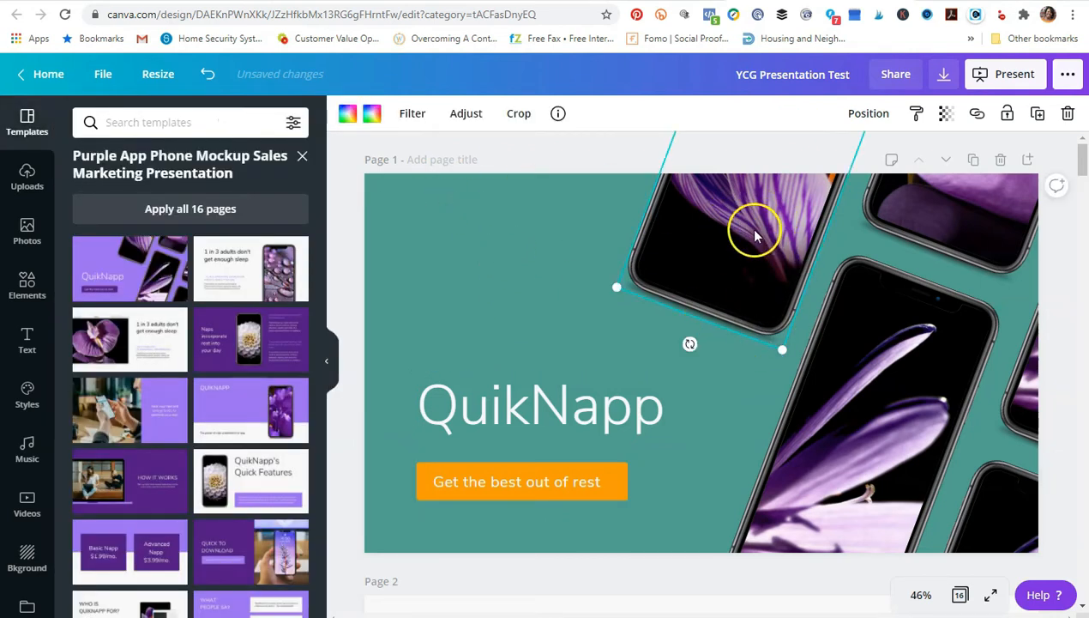
pyautogui.click(1068, 114)
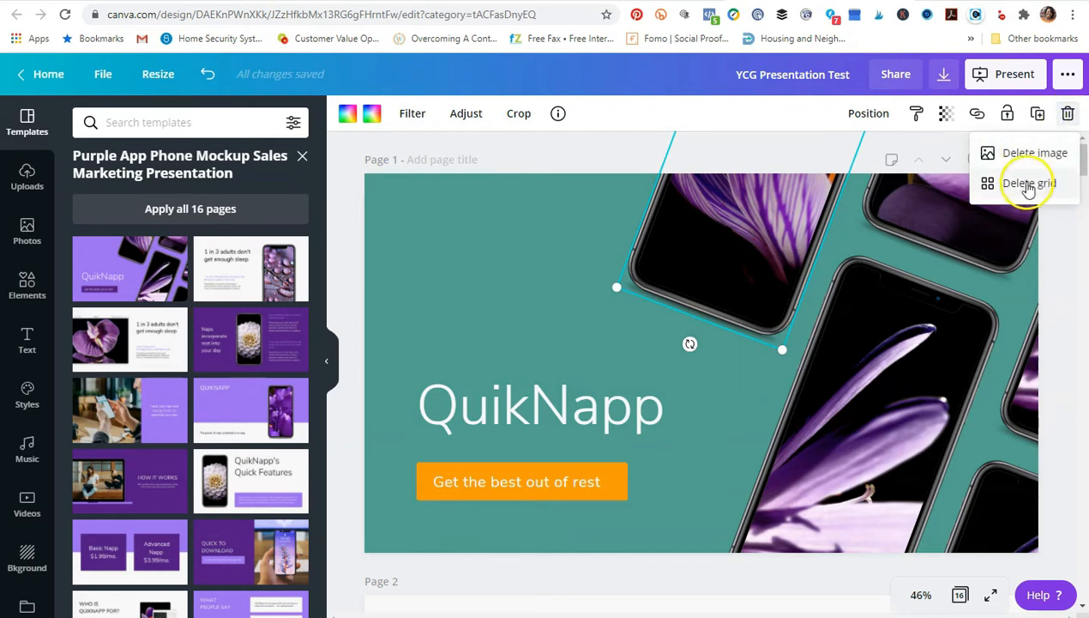
pyautogui.click(1033, 160)
pyautogui.click(919, 361)
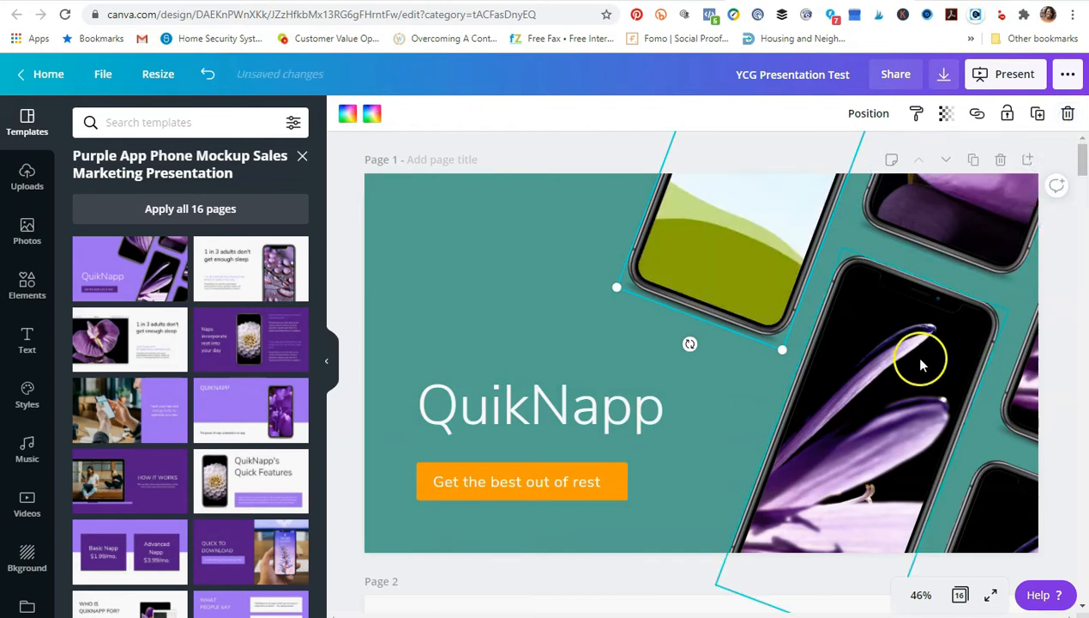
pyautogui.click(1068, 115)
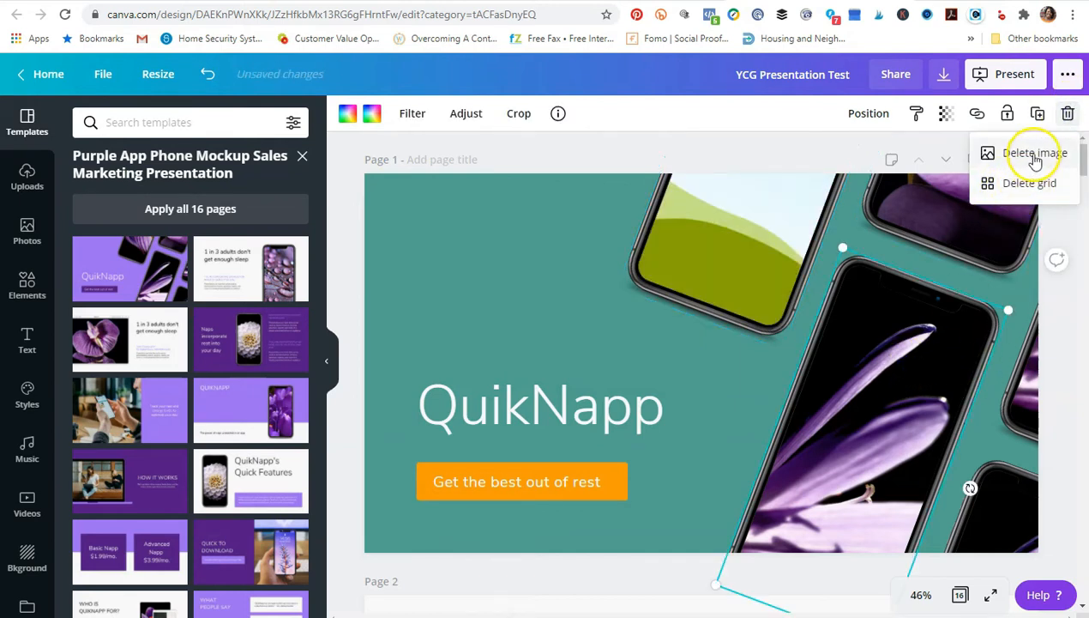
pyautogui.click(1014, 159)
pyautogui.click(1068, 114)
pyautogui.click(1021, 152)
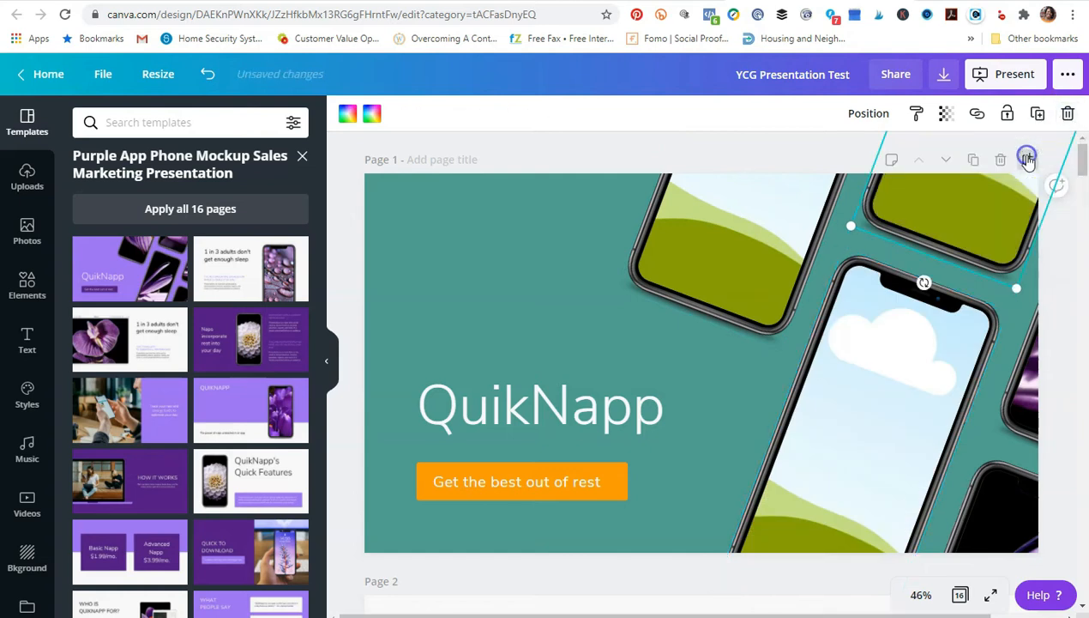
pyautogui.click(1038, 427)
pyautogui.click(1068, 114)
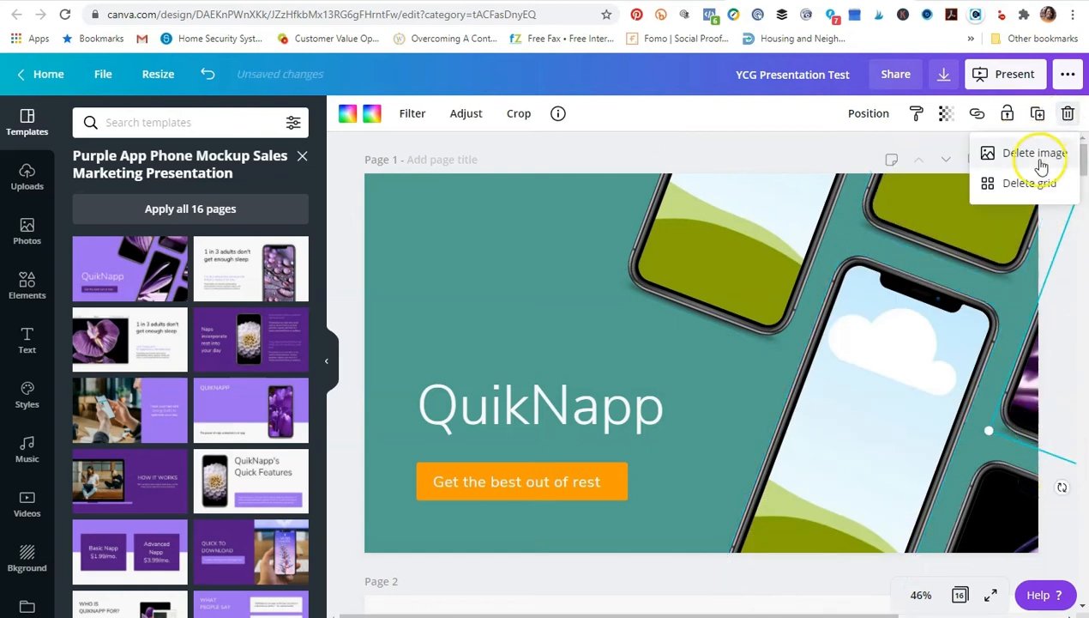
pyautogui.click(1040, 155)
pyautogui.click(1009, 466)
pyautogui.click(1068, 114)
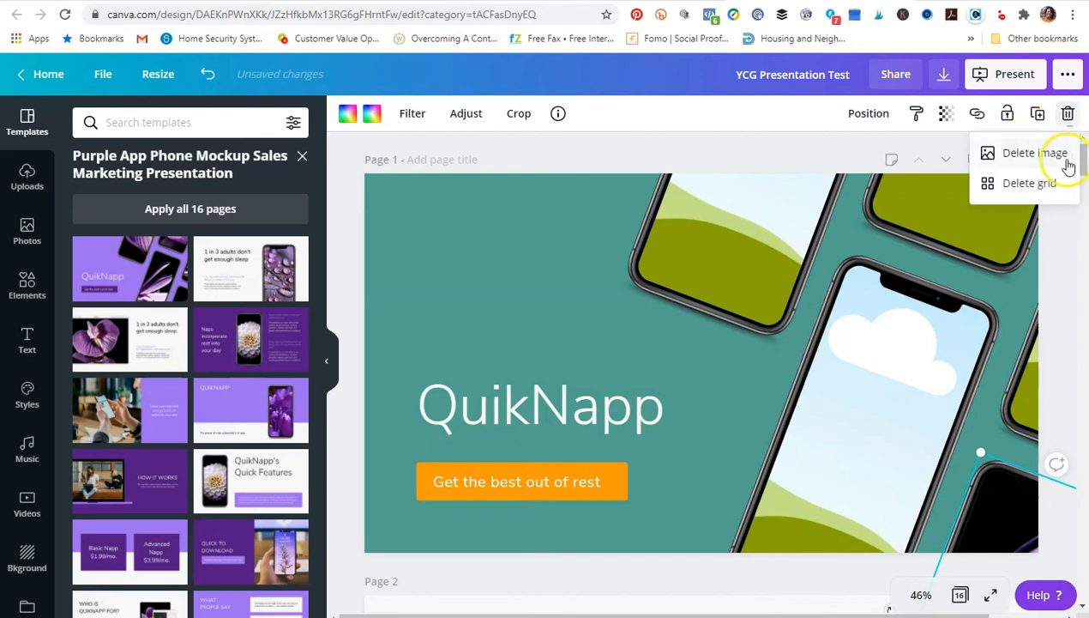
pyautogui.click(1051, 154)
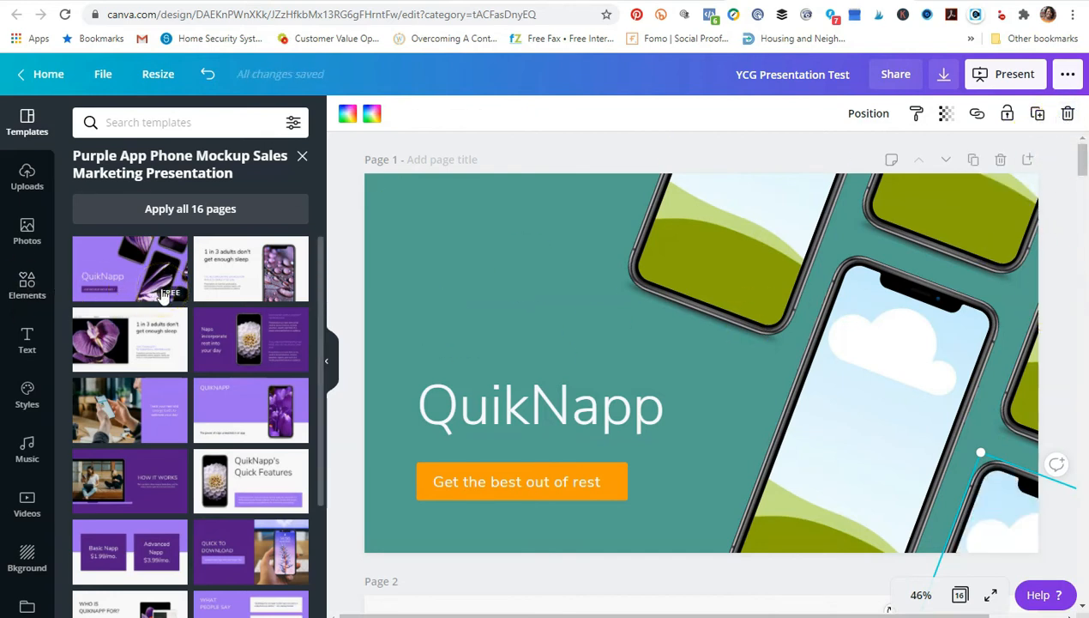
# Step: Fill the upper-left phone mockup on page 1 with the uploaded "101 Visual Designs" image and the large center phone with "WordPress Website"
pyautogui.click(648, 175)
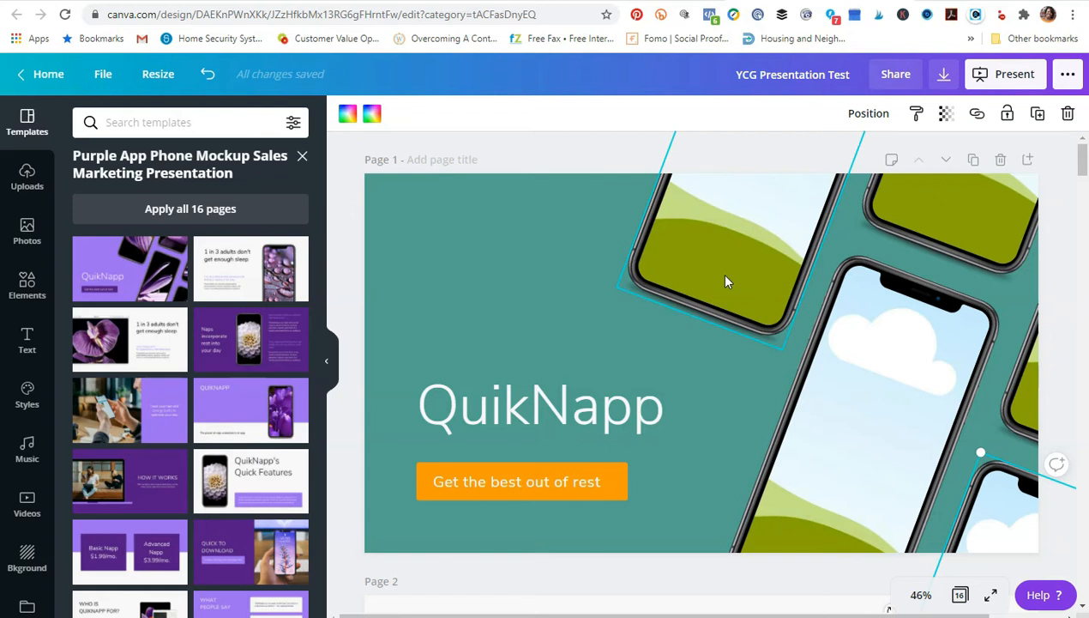
pyautogui.click(632, 275)
pyautogui.click(728, 192)
pyautogui.click(27, 180)
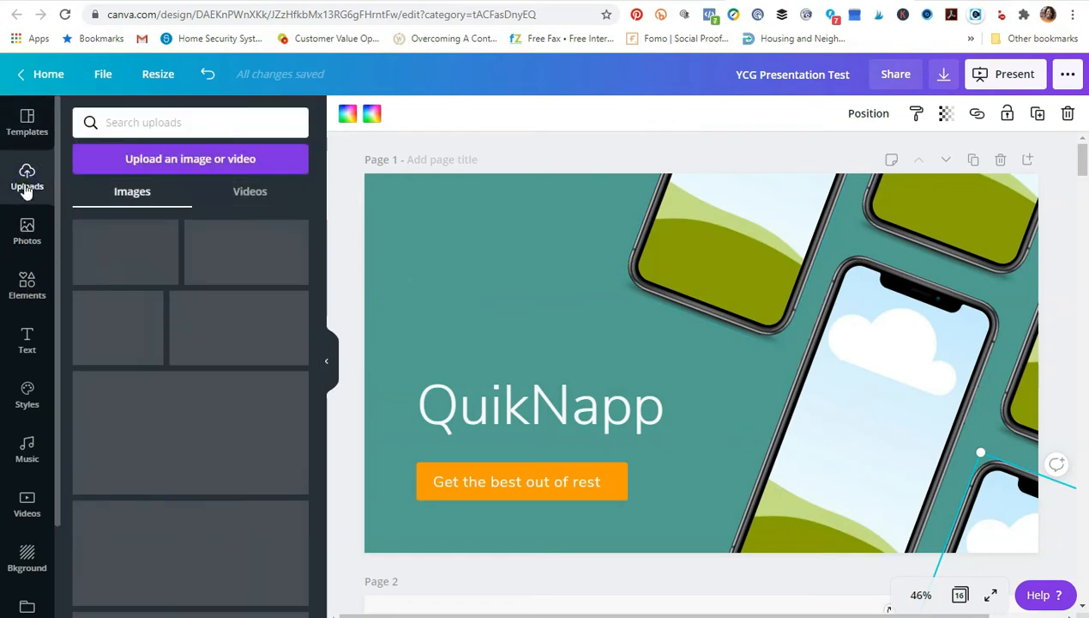
pyautogui.scroll(-5, 244, 386)
pyautogui.scroll(-5, 246, 390)
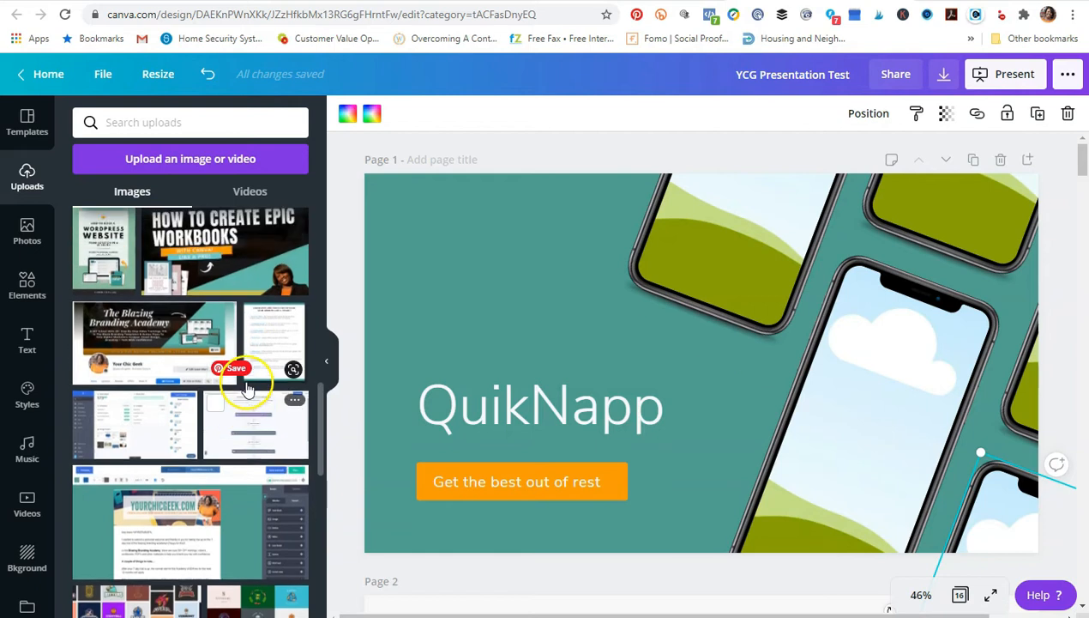
pyautogui.scroll(2, 246, 389)
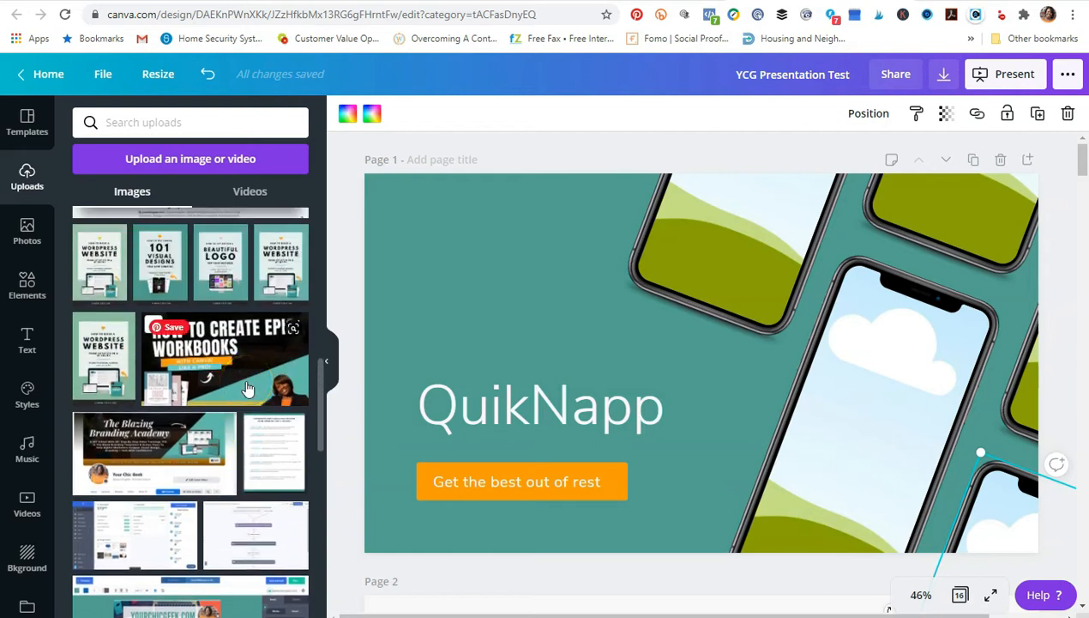
pyautogui.scroll(-10, 243, 392)
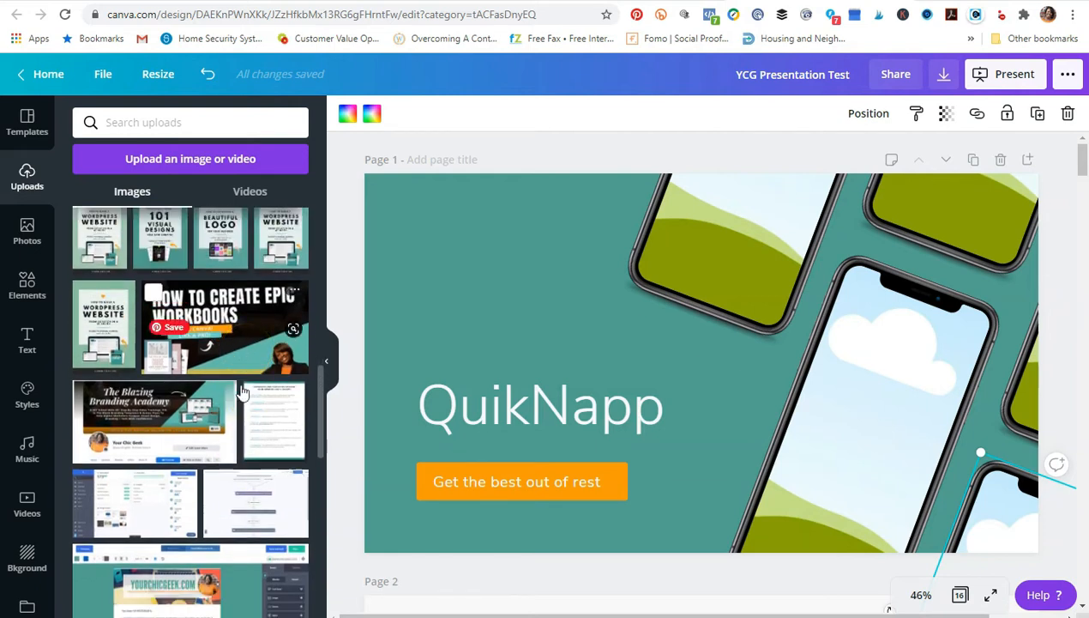
pyautogui.scroll(-2, 243, 392)
pyautogui.scroll(10, 243, 392)
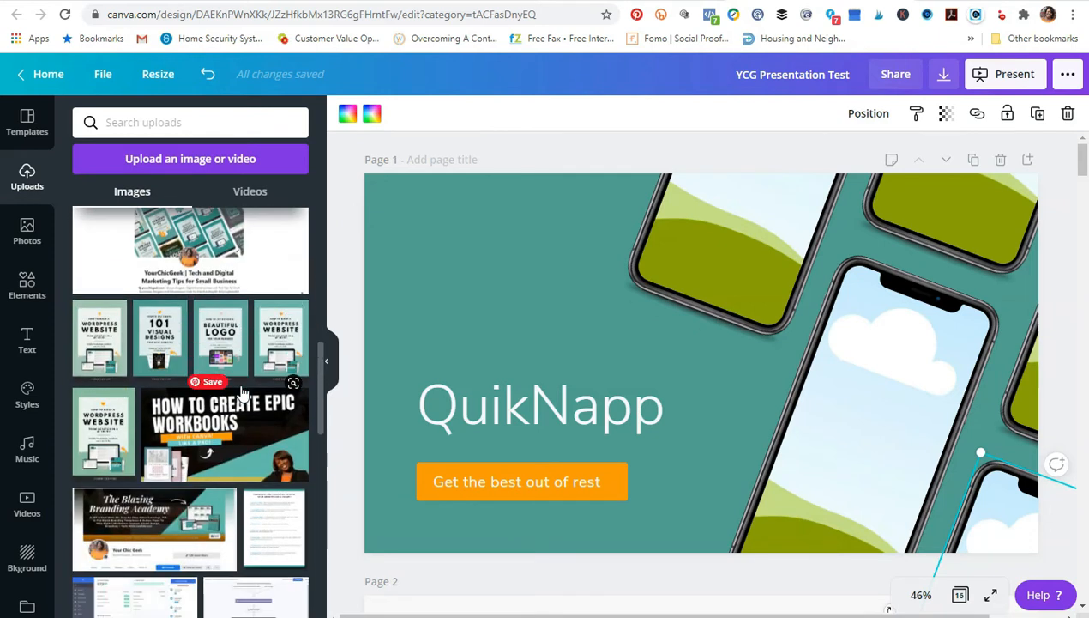
pyautogui.click(159, 339)
pyautogui.moveTo(743, 349); pyautogui.dragTo(734, 232)
pyautogui.moveTo(103, 459); pyautogui.dragTo(918, 386)
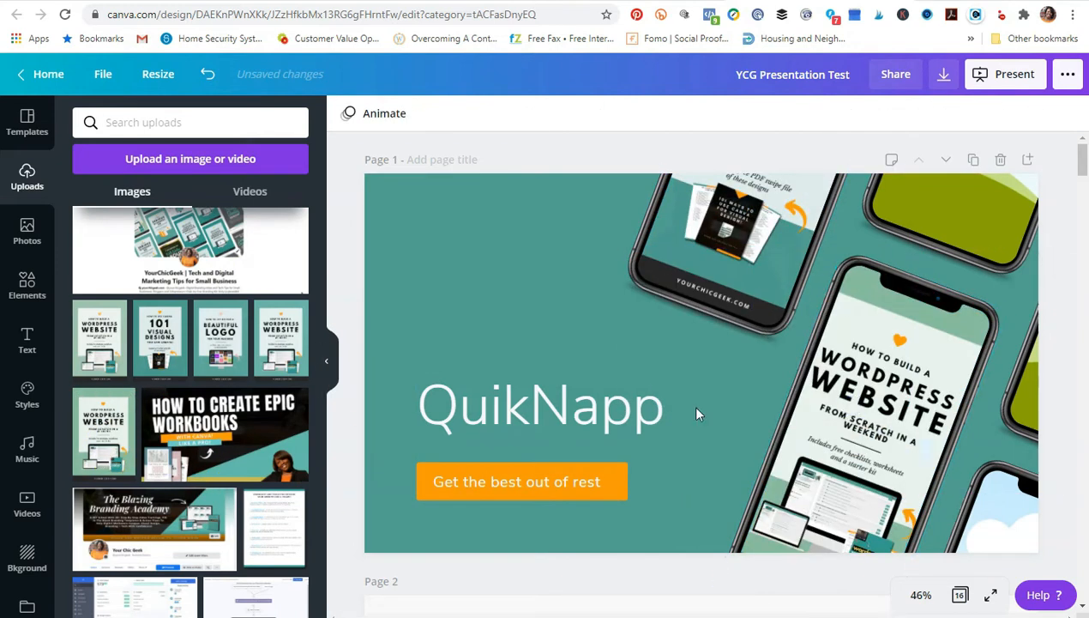
# Step: Fill the upper-right and right-edge phones with the uploaded "WordPress Website" image and the lower-right phone with the "Beautiful Logo" image
pyautogui.click(101, 348)
pyautogui.moveTo(735, 371); pyautogui.dragTo(931, 227)
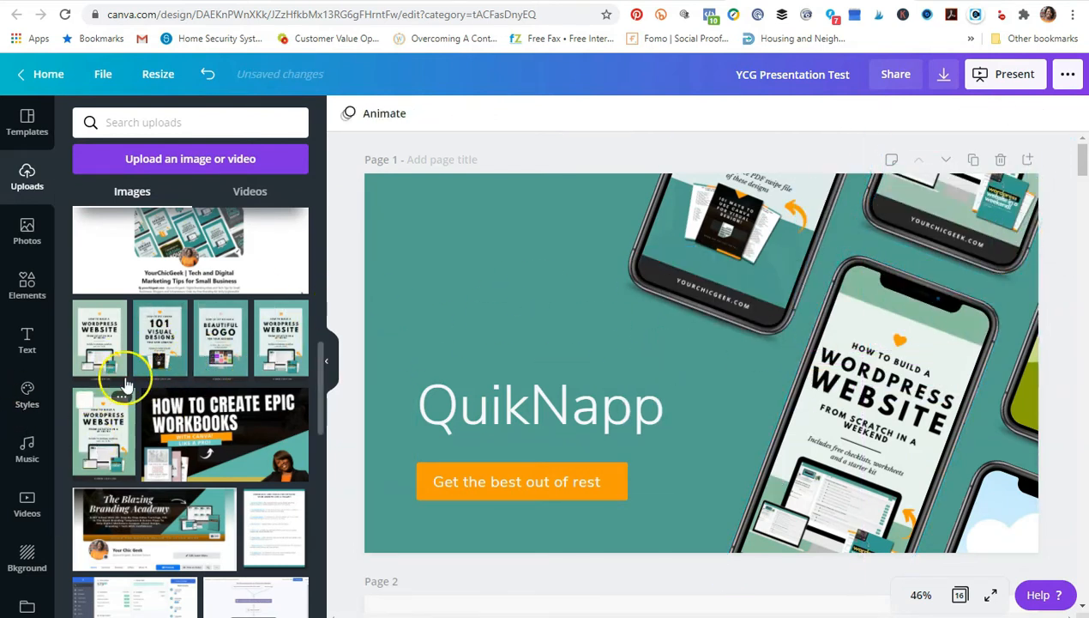
pyautogui.click(97, 367)
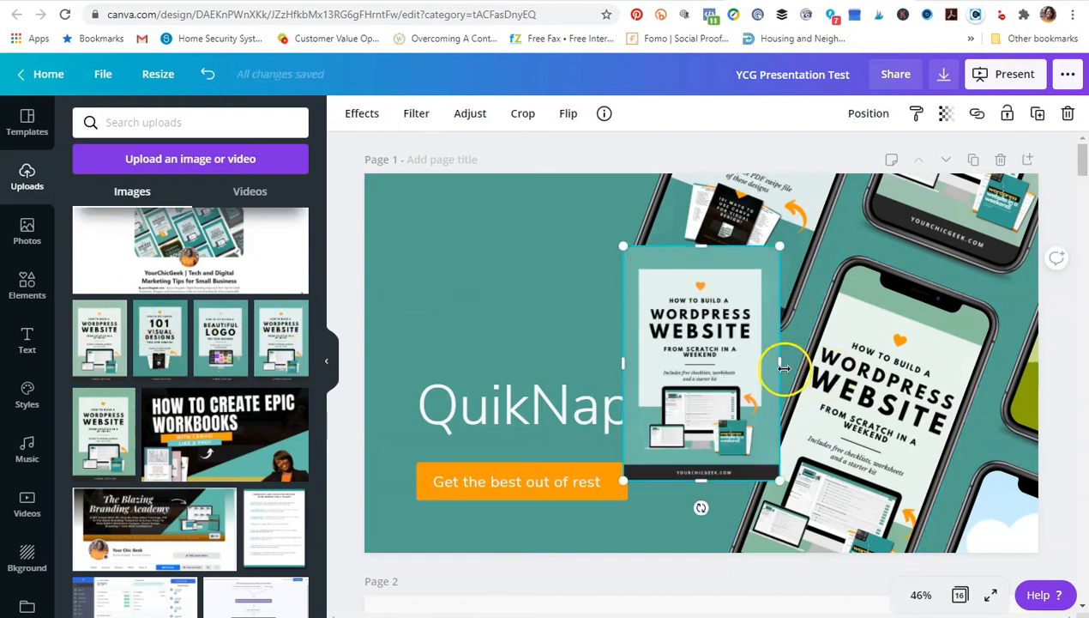
pyautogui.moveTo(710, 375); pyautogui.dragTo(1034, 372)
pyautogui.press('Delete')
pyautogui.scroll(-2, 865, 365)
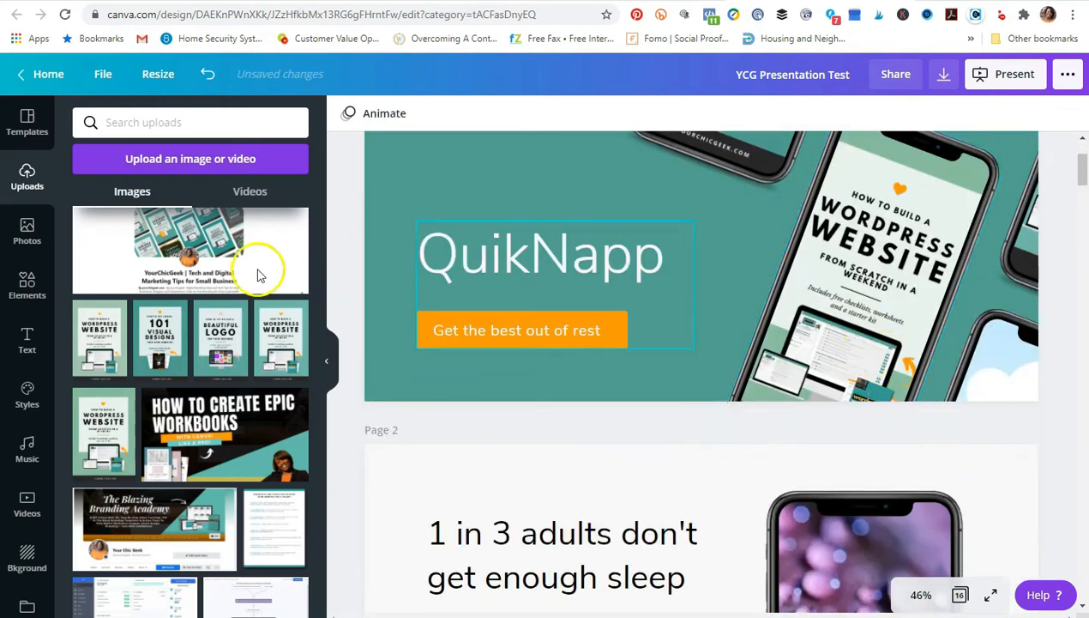
pyautogui.click(203, 355)
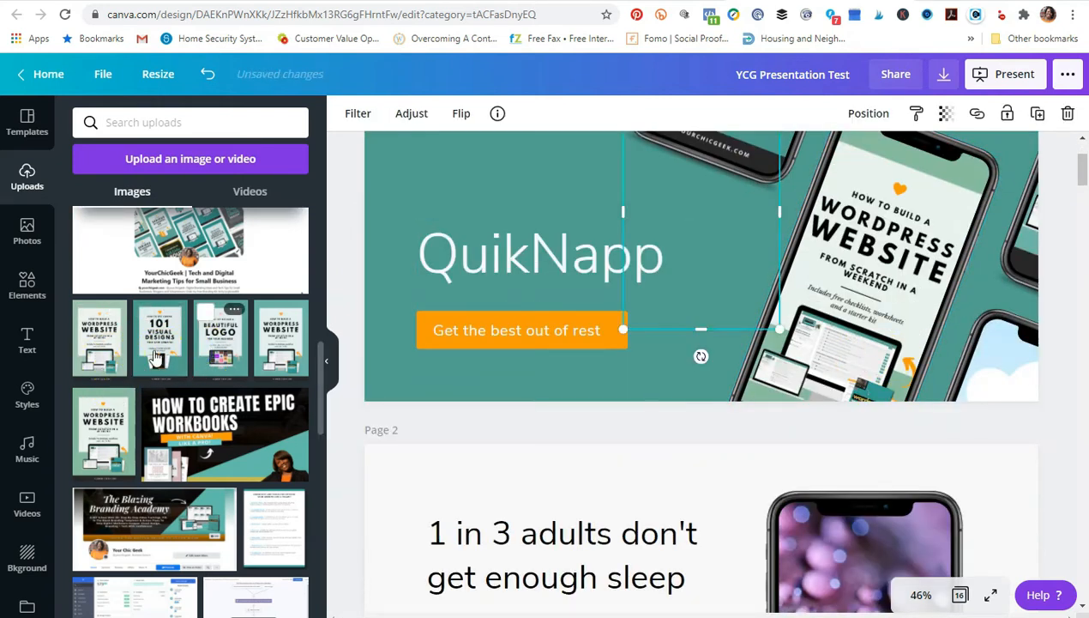
pyautogui.moveTo(730, 267); pyautogui.dragTo(984, 347)
pyautogui.press('Delete')
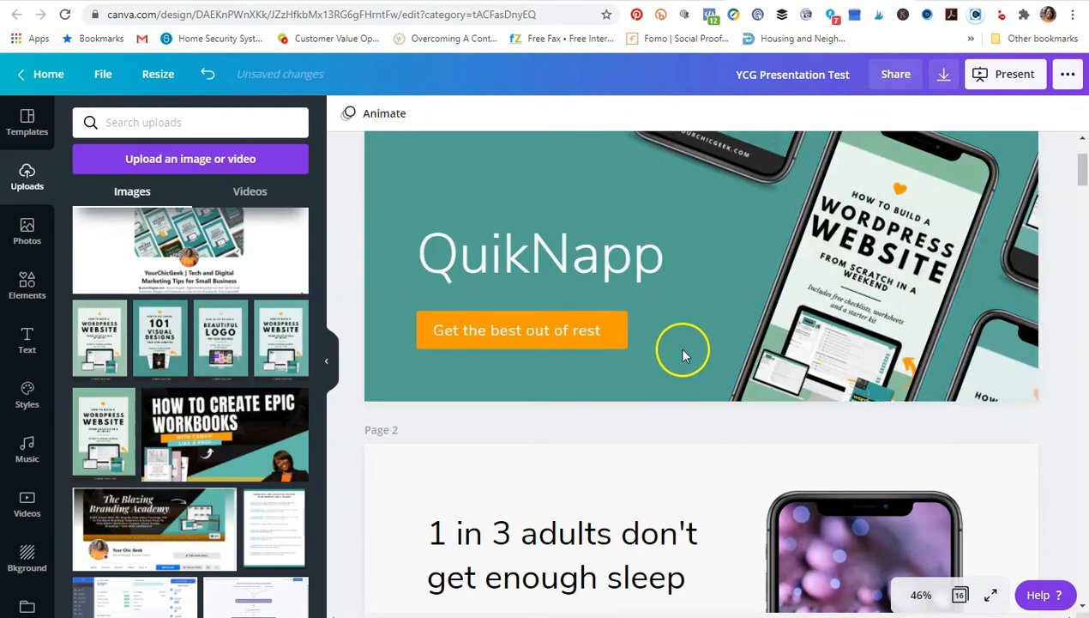
pyautogui.scroll(2, 674, 346)
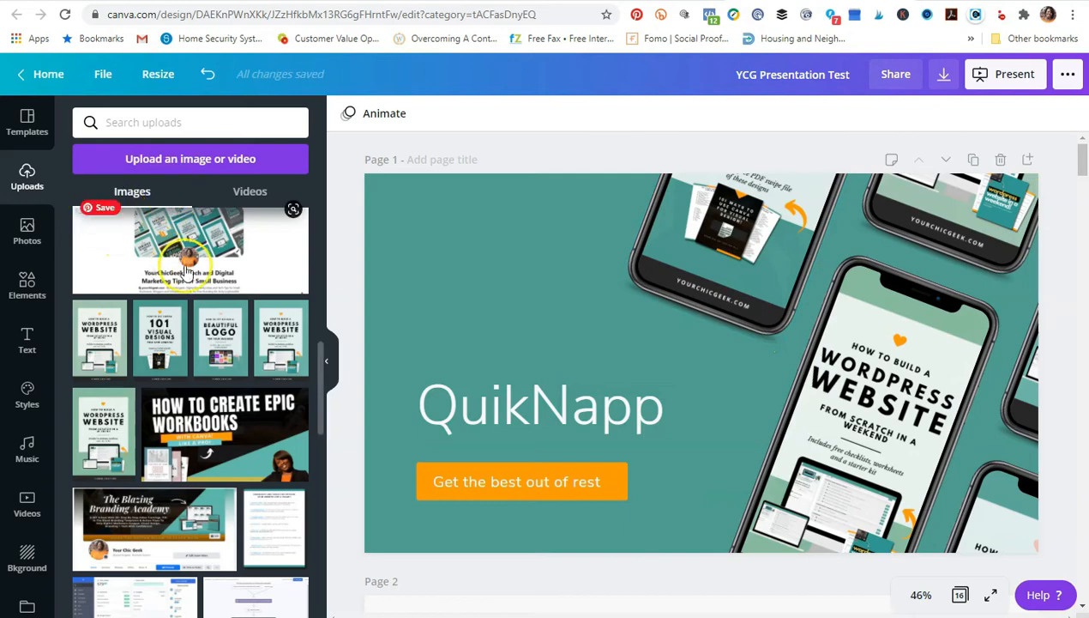
# Step: Search the uploads for the presenter's photos and add the black-jacket cutout, reduced in size, at the page's lower edge between title and phones
pyautogui.scroll(-15, 186, 269)
pyautogui.scroll(-12, 199, 291)
pyautogui.scroll(-15, 256, 467)
pyautogui.scroll(-12, 247, 438)
pyautogui.scroll(-12, 244, 439)
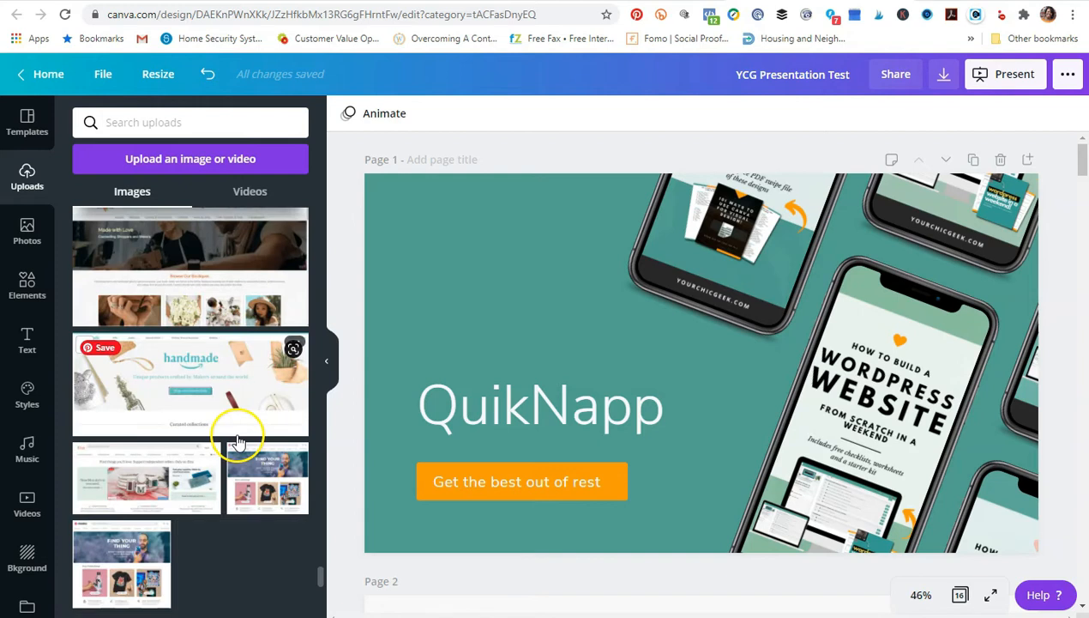
pyautogui.scroll(-10, 236, 439)
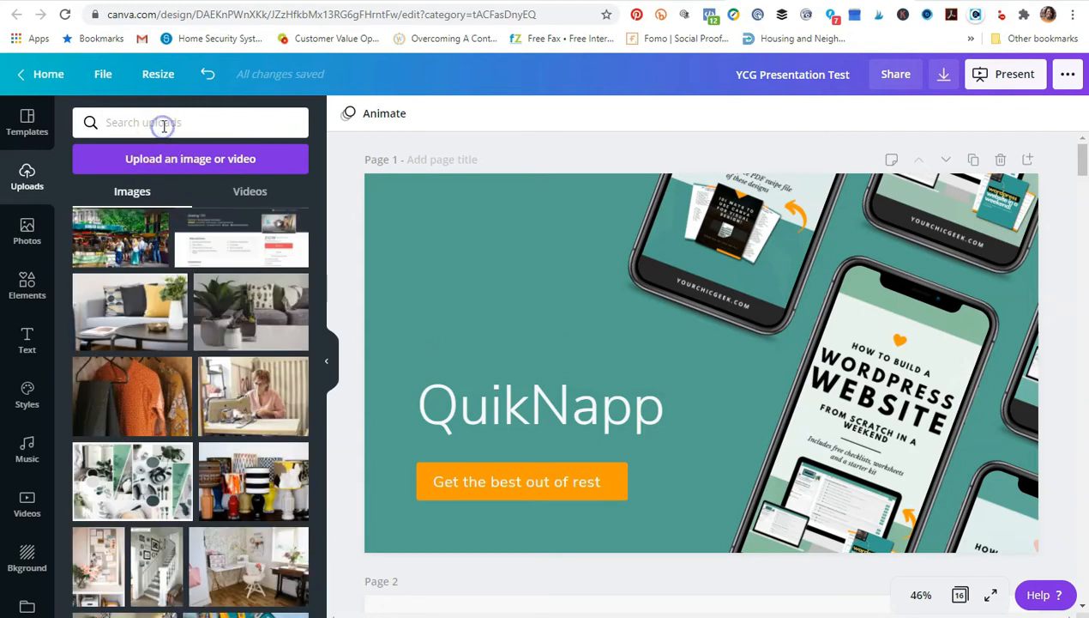
pyautogui.press('Return')
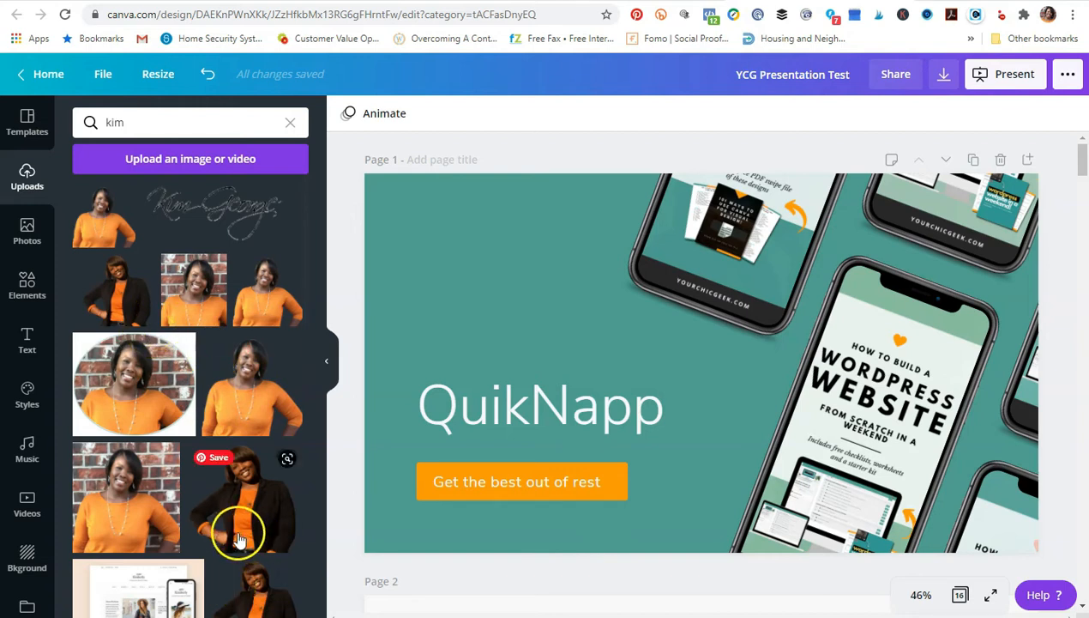
pyautogui.click(240, 539)
pyautogui.moveTo(691, 330); pyautogui.dragTo(642, 365)
pyautogui.moveTo(783, 271); pyautogui.dragTo(682, 354)
pyautogui.moveTo(623, 440); pyautogui.dragTo(769, 445)
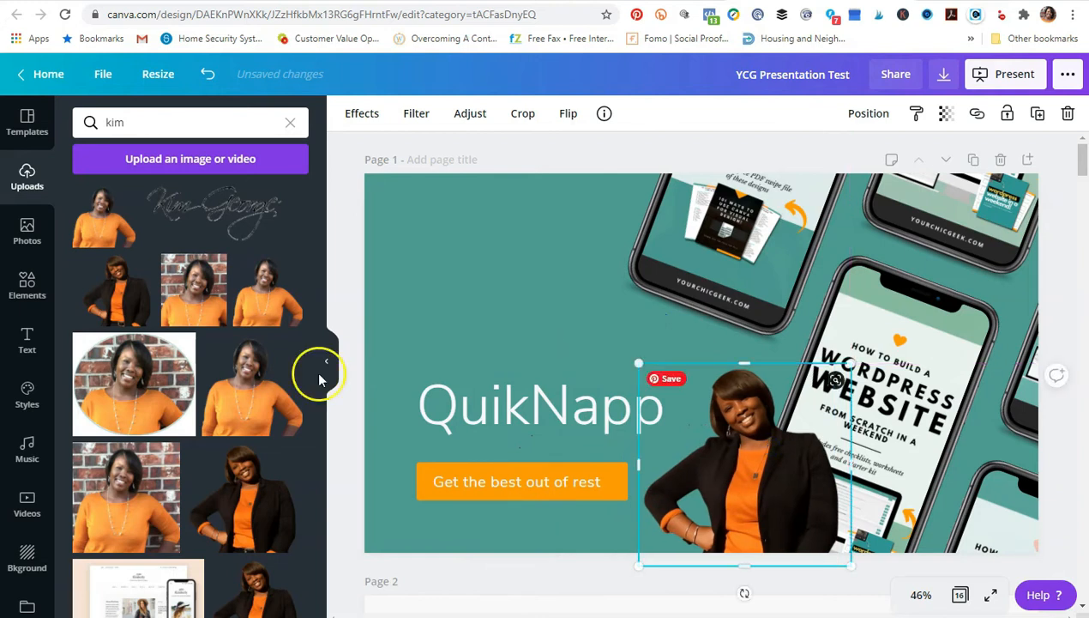
# Step: Replace the page 1 title "QuikNapp" with "How to Create Stunning Pinterest Graphics"
pyautogui.click(486, 393)
pyautogui.doubleClick(481, 391)
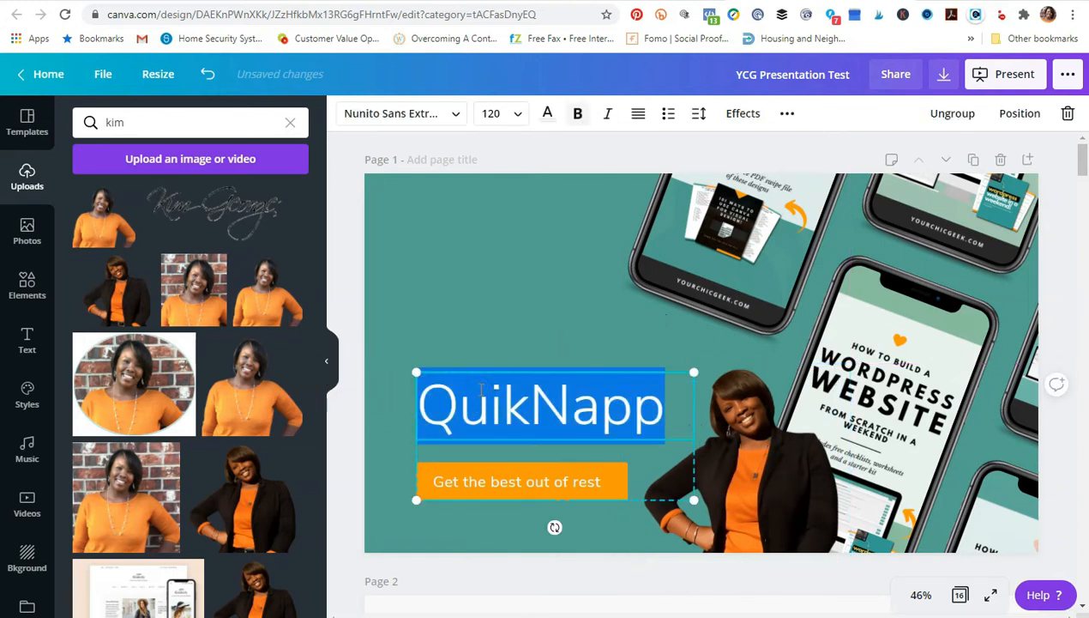
pyautogui.write('How to ')
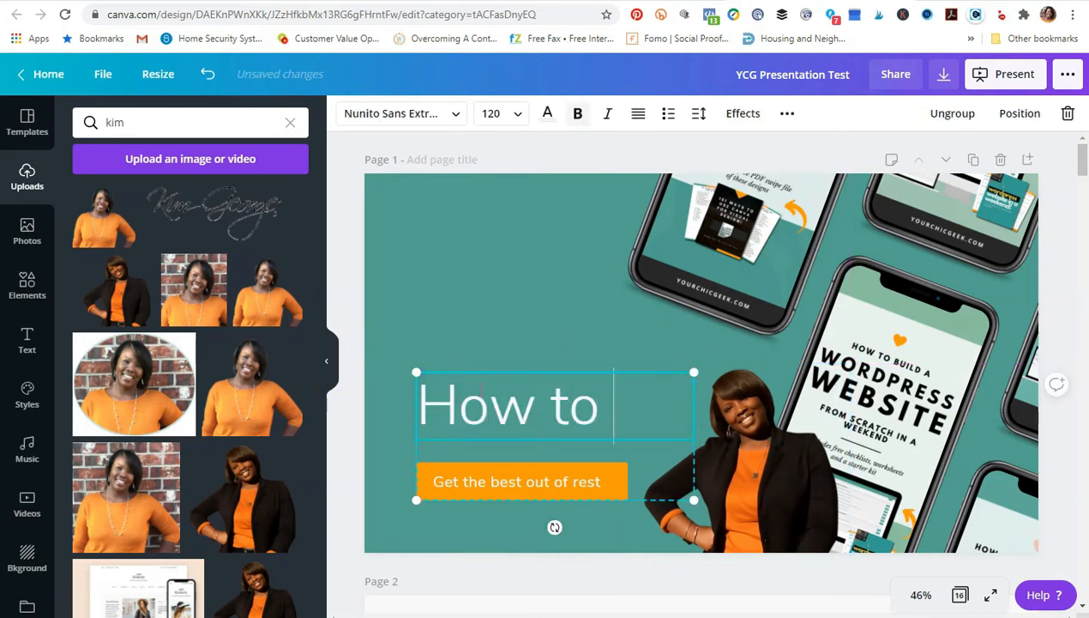
pyautogui.write('Create Stunn')
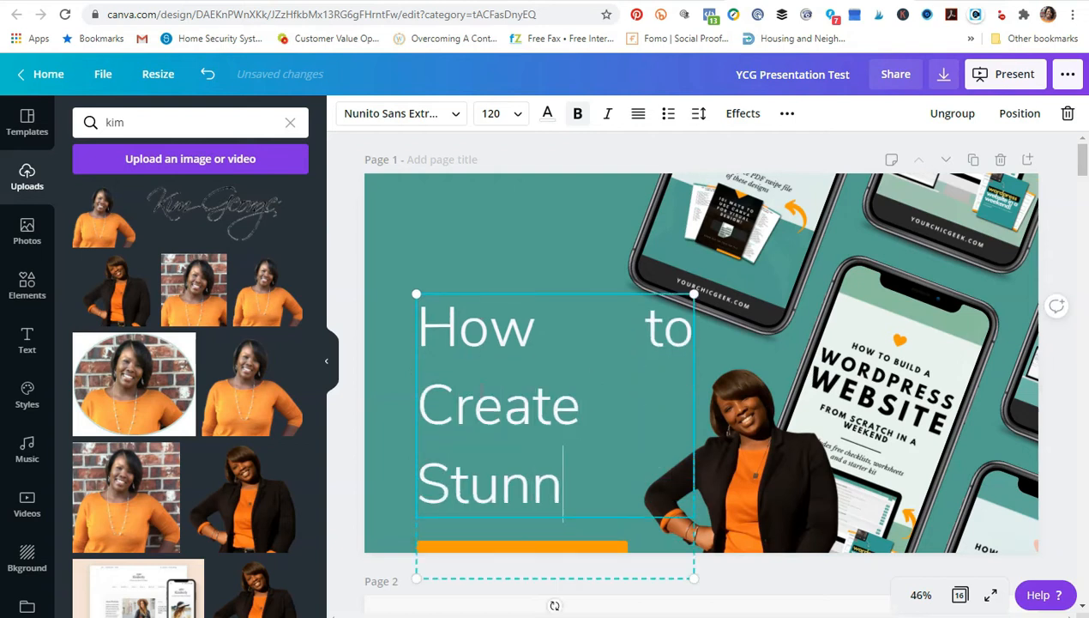
pyautogui.write('ing Pinterest ')
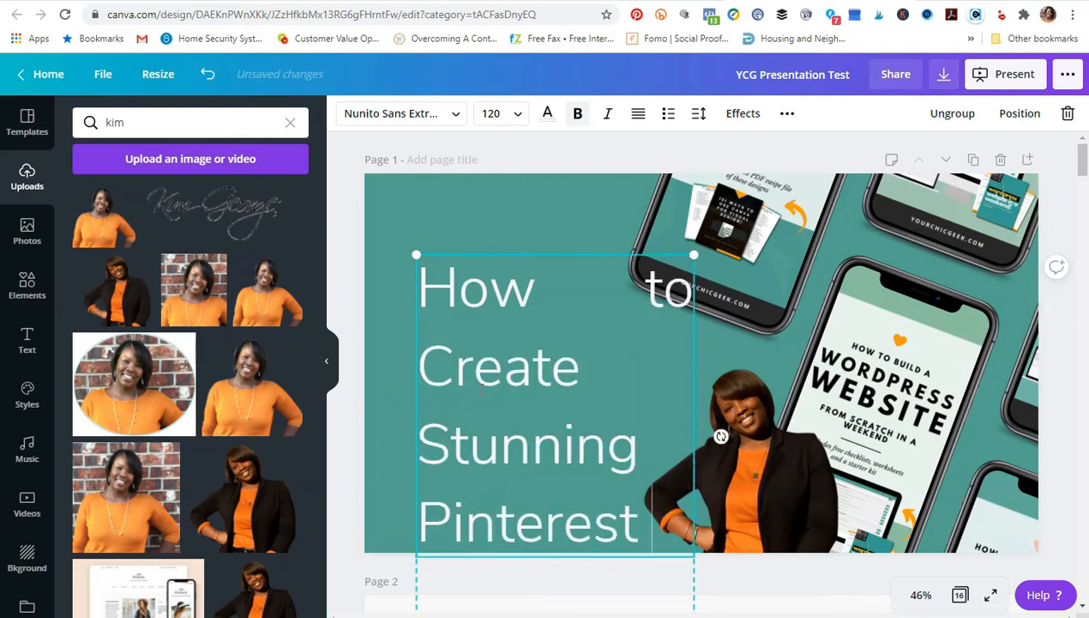
pyautogui.write('Graphics')
# Step: Left-align the page 1 title and set its font size to 64
pyautogui.hotkey('ctrl', 'a')
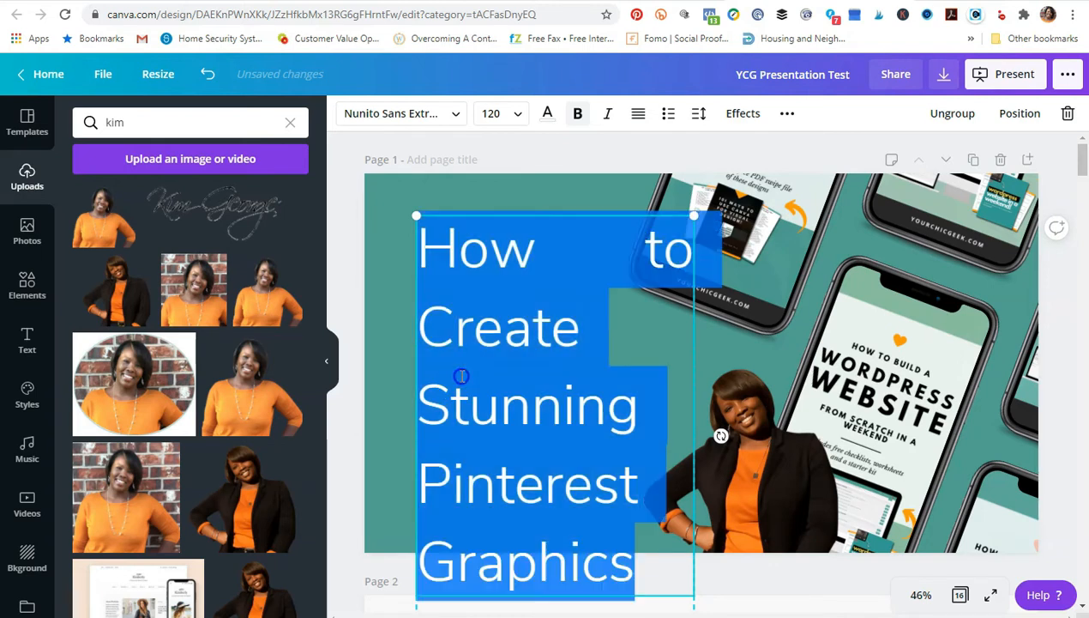
pyautogui.click(518, 112)
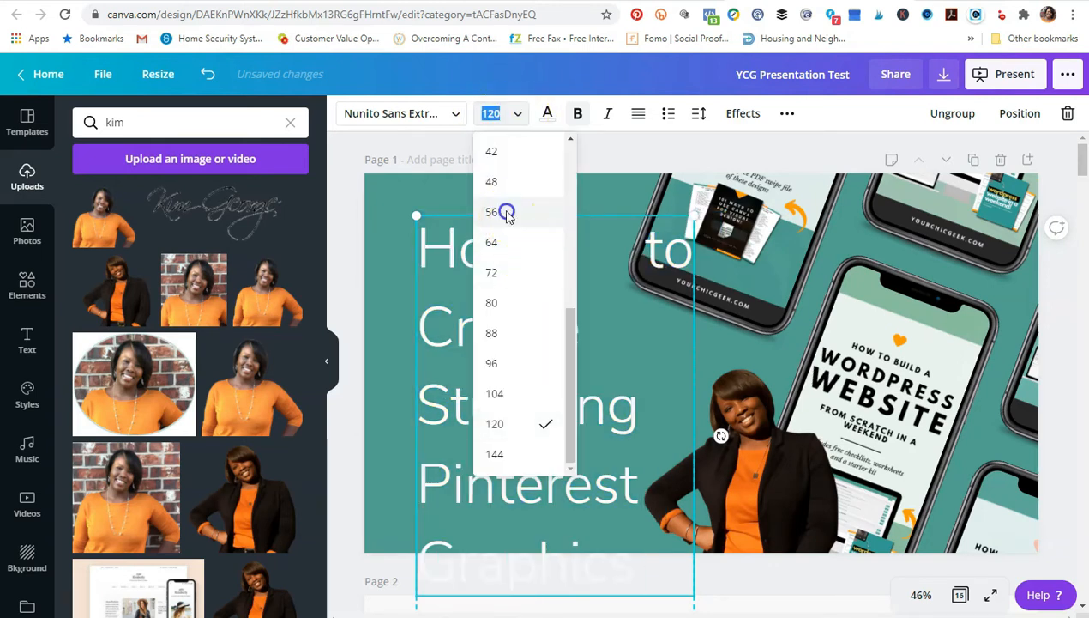
pyautogui.click(511, 211)
pyautogui.click(638, 114)
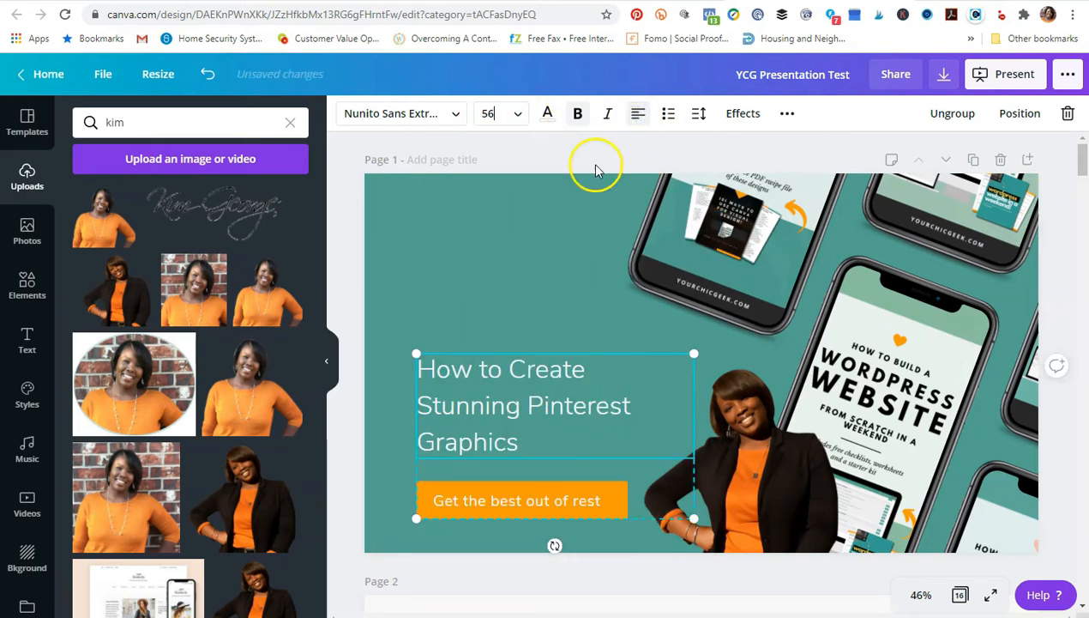
pyautogui.hotkey('ctrl', 'a')
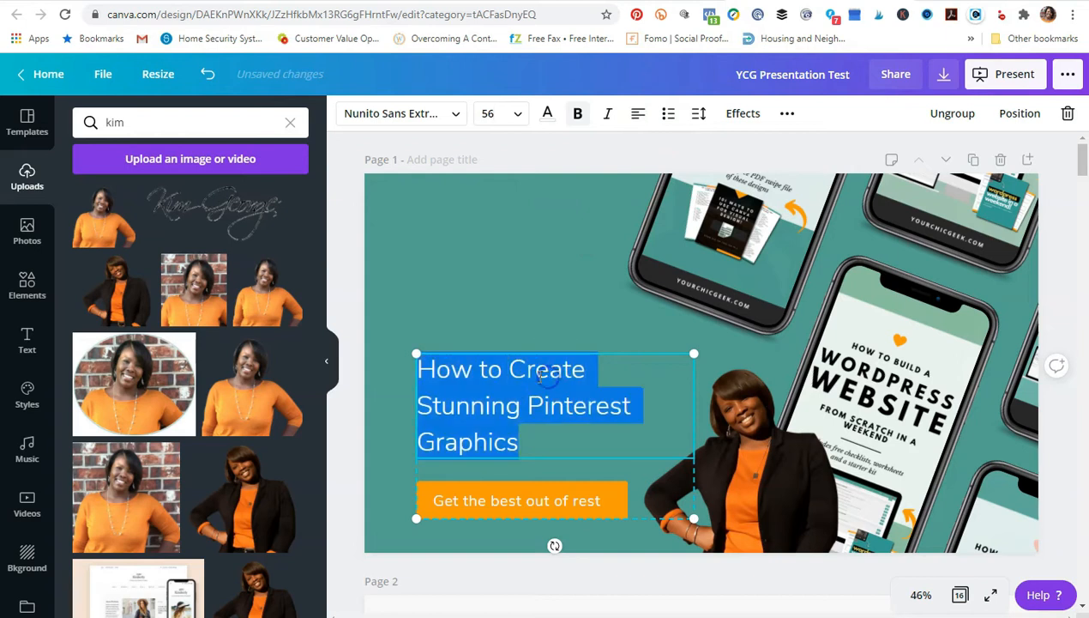
pyautogui.click(518, 112)
pyautogui.click(503, 336)
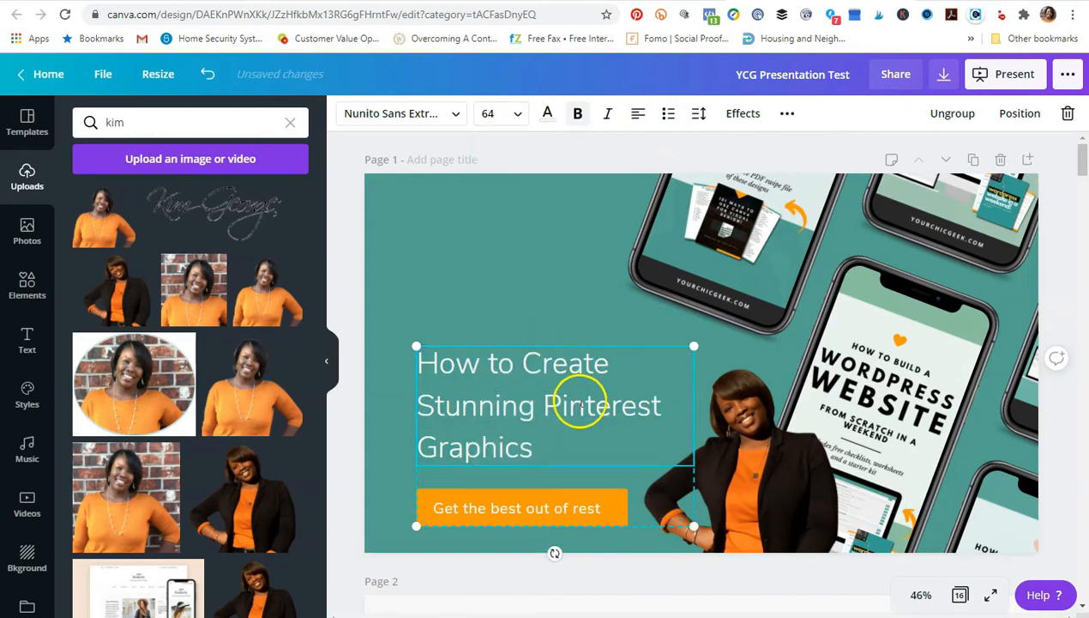
# Step: Remove bold from the word "Stunning" in the title and shift the grouped title and orange box slightly up and left
pyautogui.doubleClick(496, 403)
pyautogui.click(577, 113)
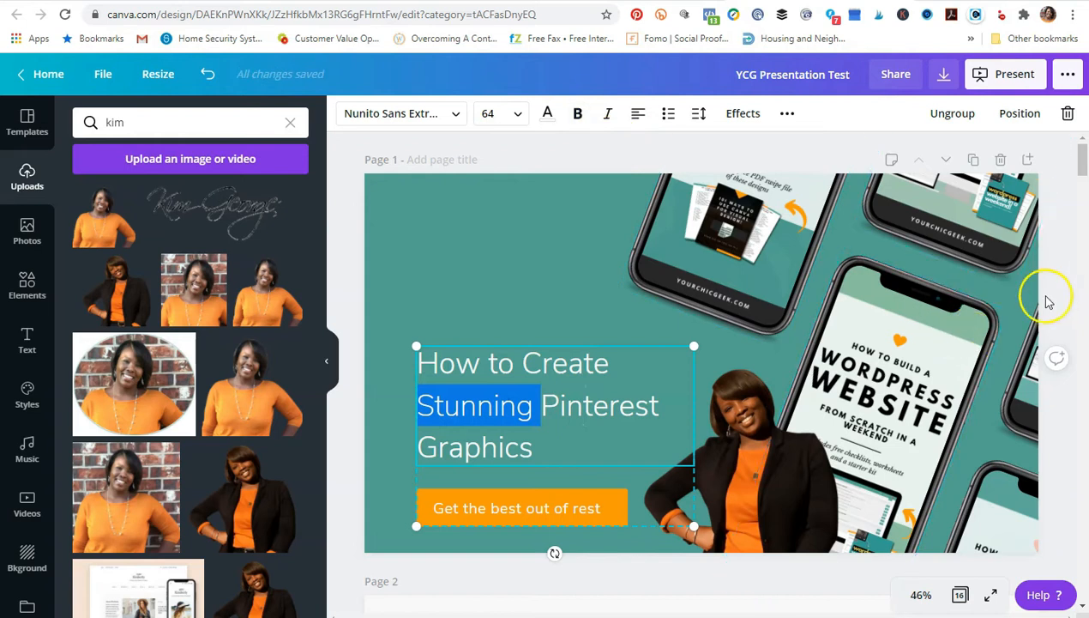
pyautogui.click(1045, 258)
pyautogui.moveTo(512, 399); pyautogui.dragTo(493, 383)
# Step: Replace the text in the orange box with the presenter's first name, a comma and "YourChicGeek.com"
pyautogui.click(452, 507)
pyautogui.doubleClick(470, 506)
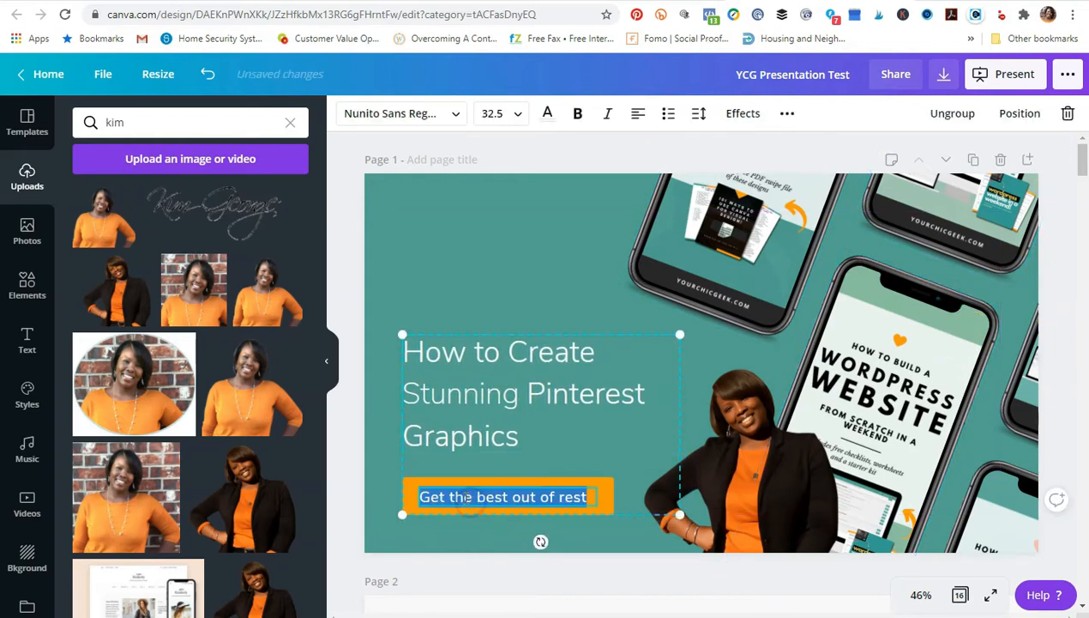
pyautogui.write('YourChicGeek.com')
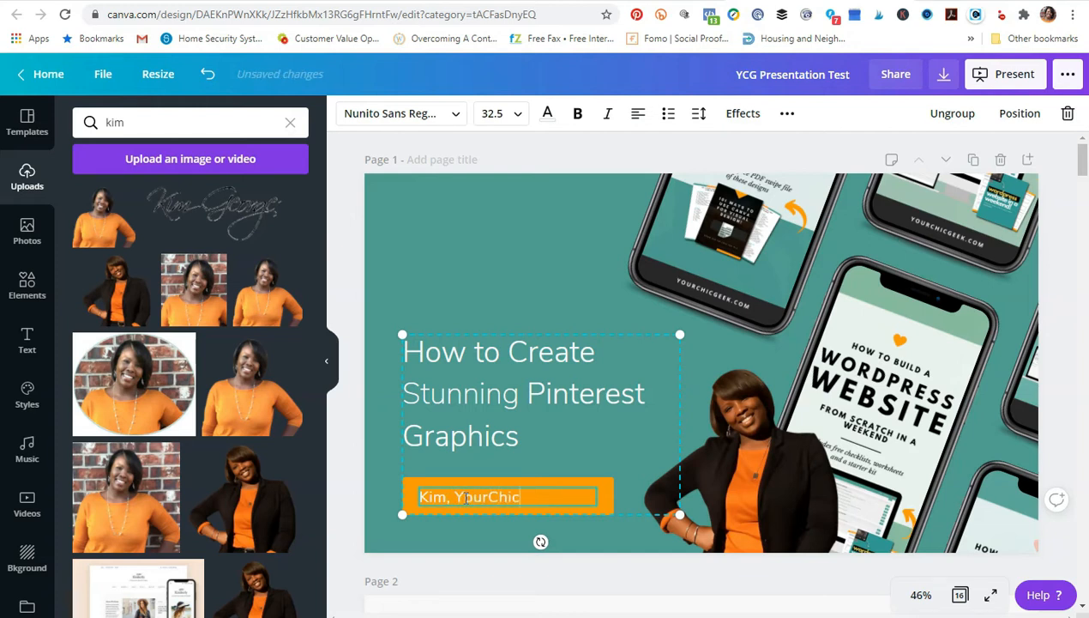
pyautogui.click(1062, 257)
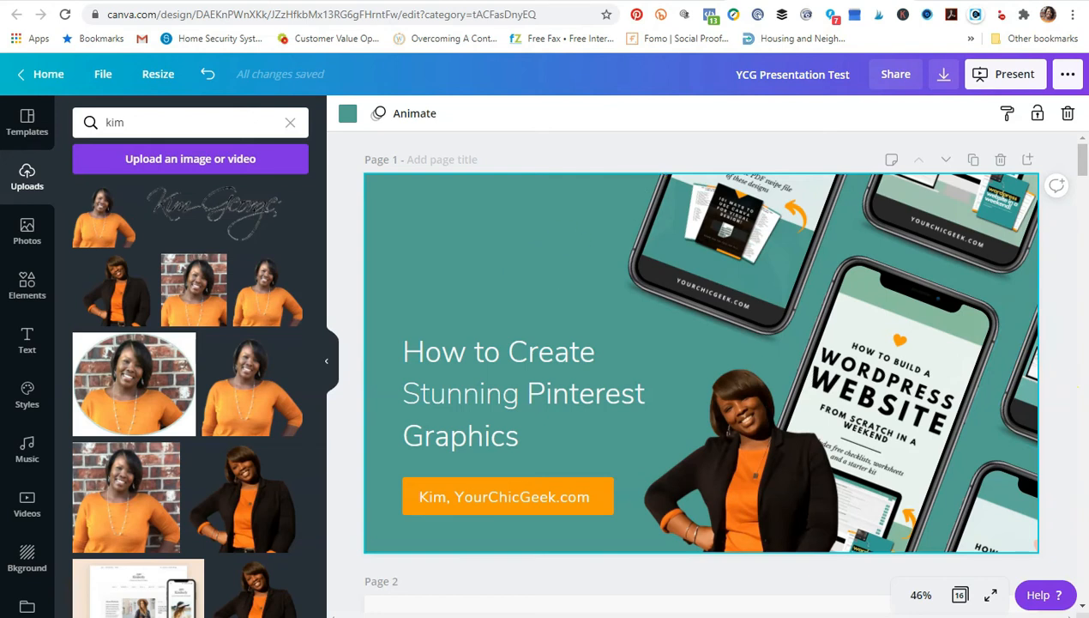
# Step: Open colorpalettes.net in a new browser tab and browse the violet color palettes as far as Color Palette #4231
pyautogui.hotkey('ctrl', 't')
pyautogui.write('color')
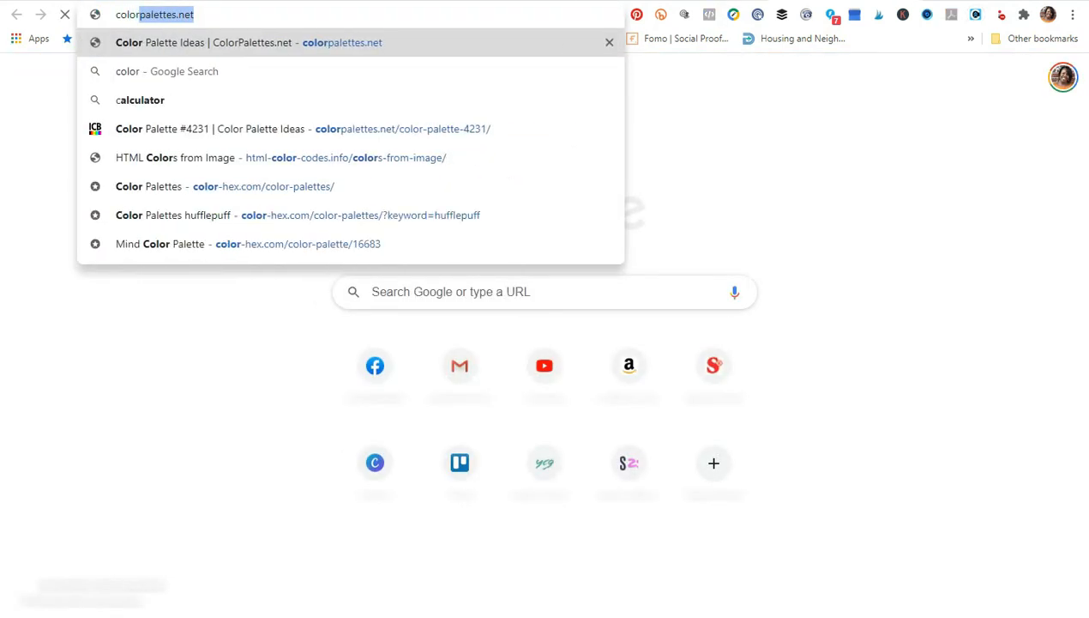
pyautogui.press('Return')
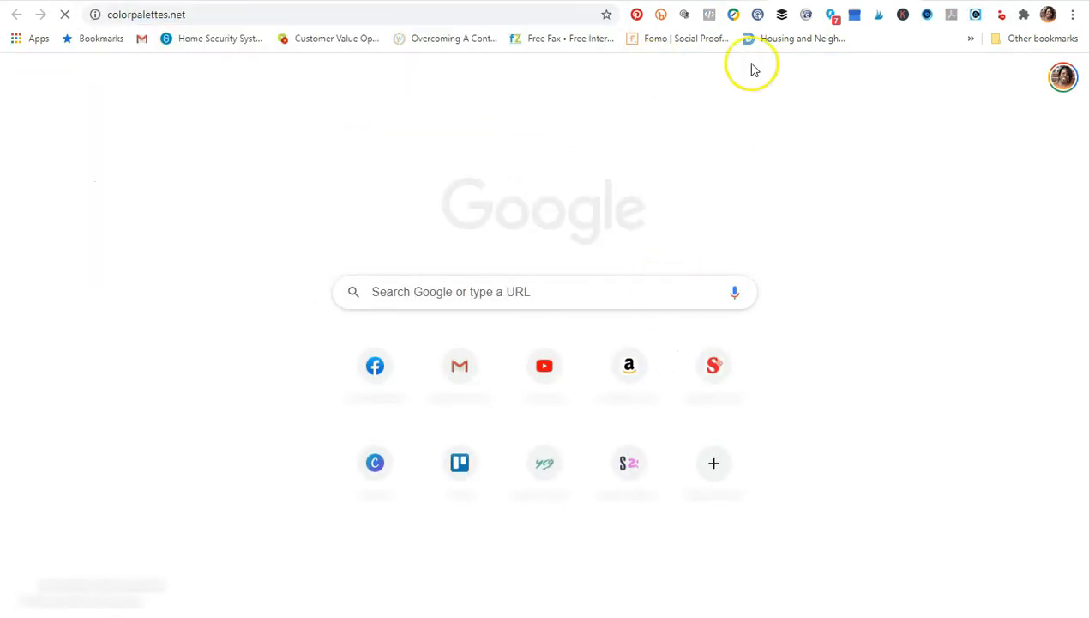
pyautogui.hotkey('ctrl', 'w')
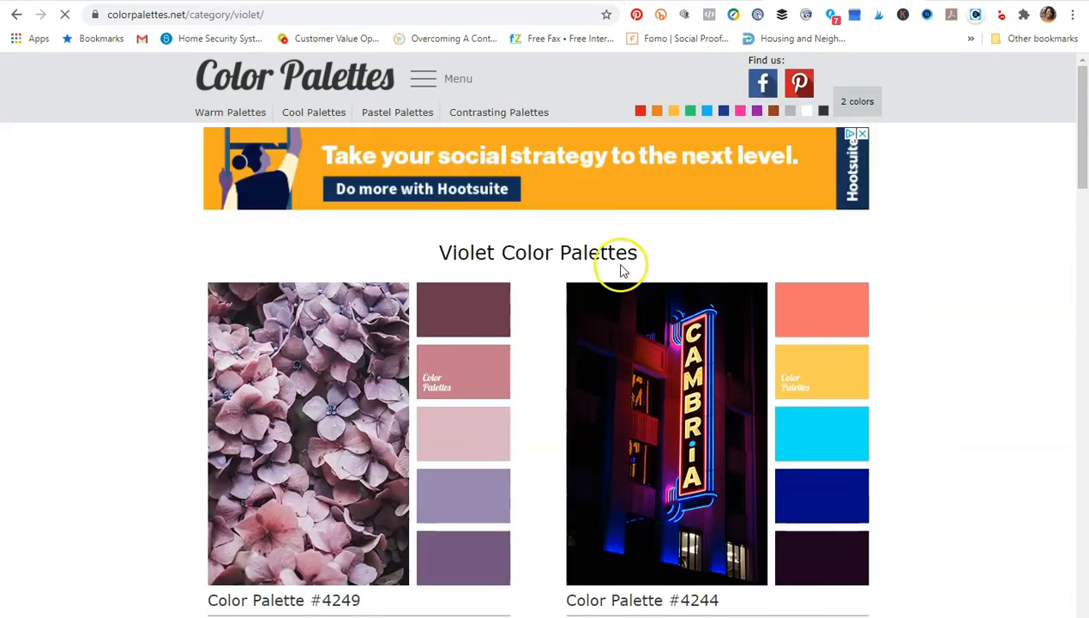
pyautogui.scroll(-4, 637, 224)
pyautogui.scroll(-10, 639, 221)
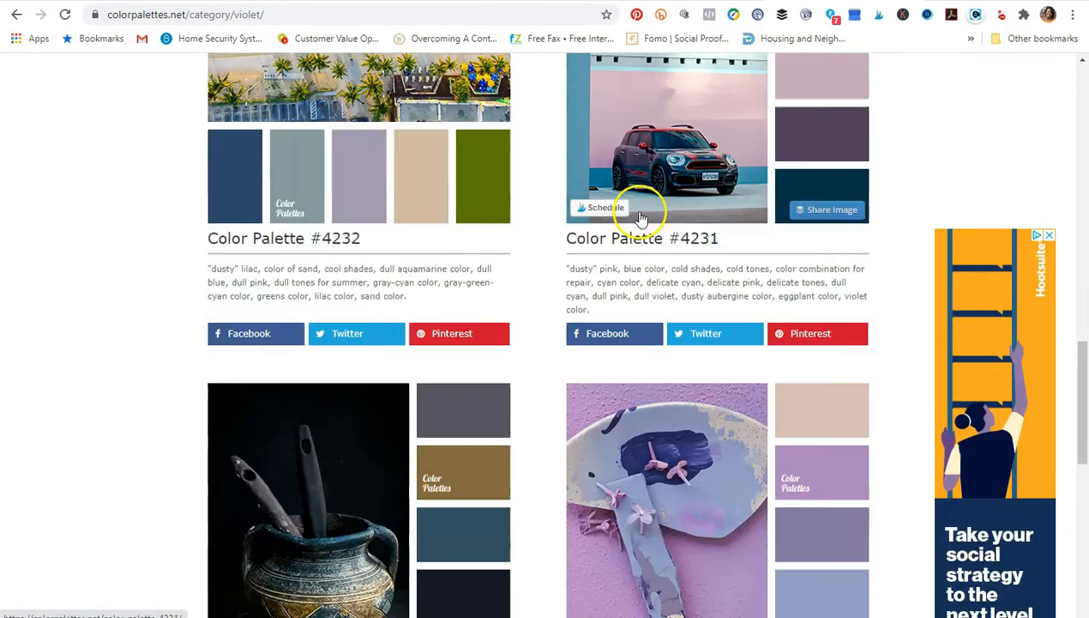
pyautogui.scroll(3, 639, 215)
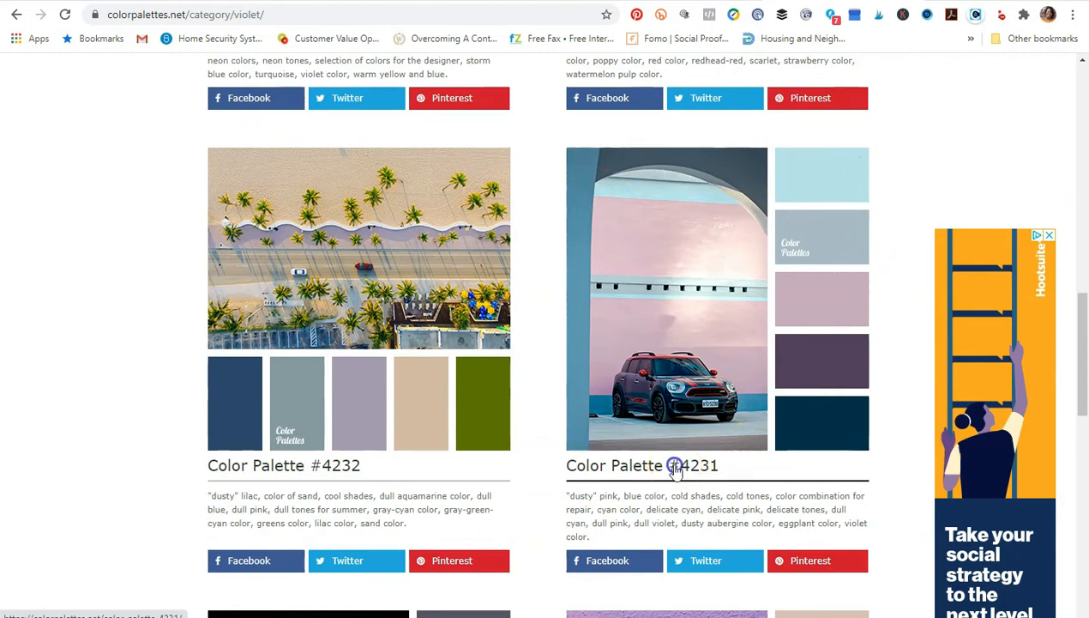
# Step: Open Color Palette #4231, copy its dark purple hex code #513e5c, and switch back to the Canva presentation
pyautogui.click(674, 466)
pyautogui.scroll(-3, 766, 413)
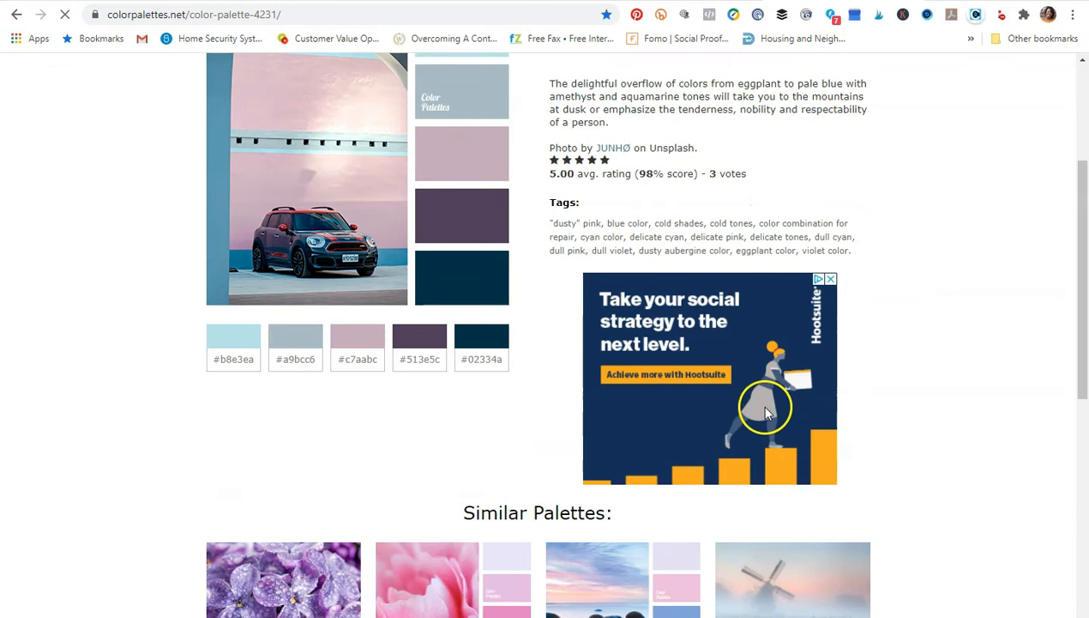
pyautogui.click(413, 343)
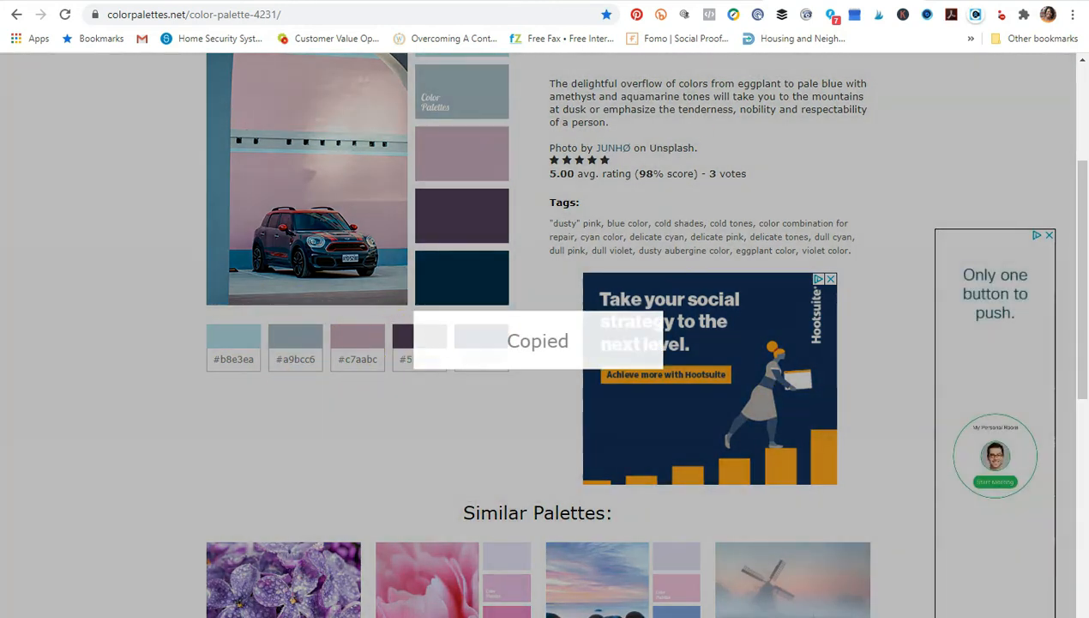
pyautogui.hotkey('ctrl', 'Tab')
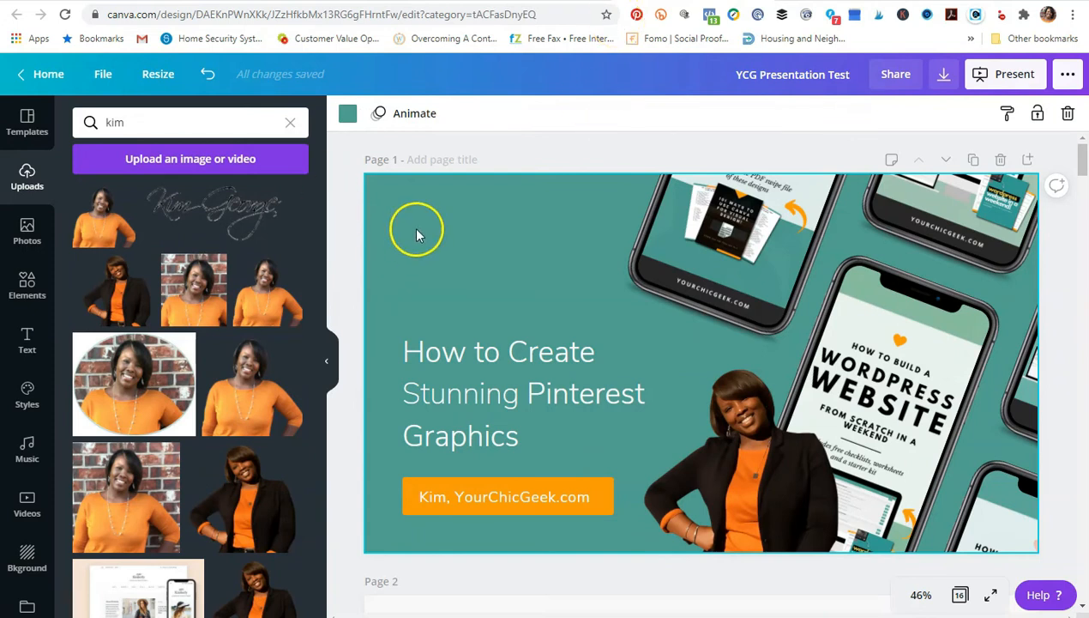
# Step: Set the page 1 background to a new custom color using the copied hex code #513E5C
pyautogui.click(344, 112)
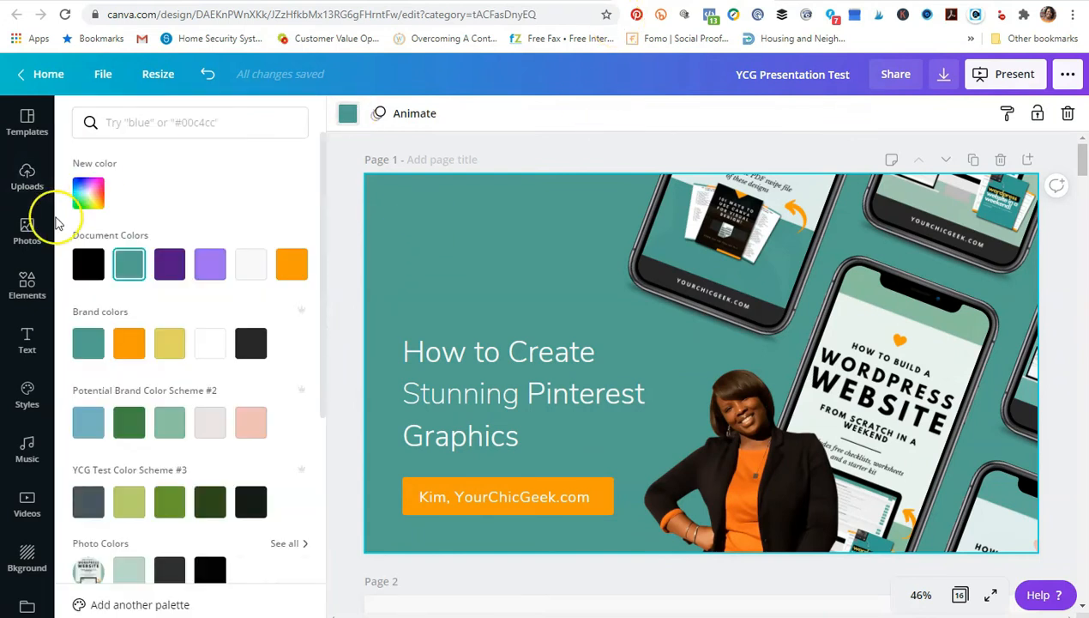
pyautogui.click(88, 192)
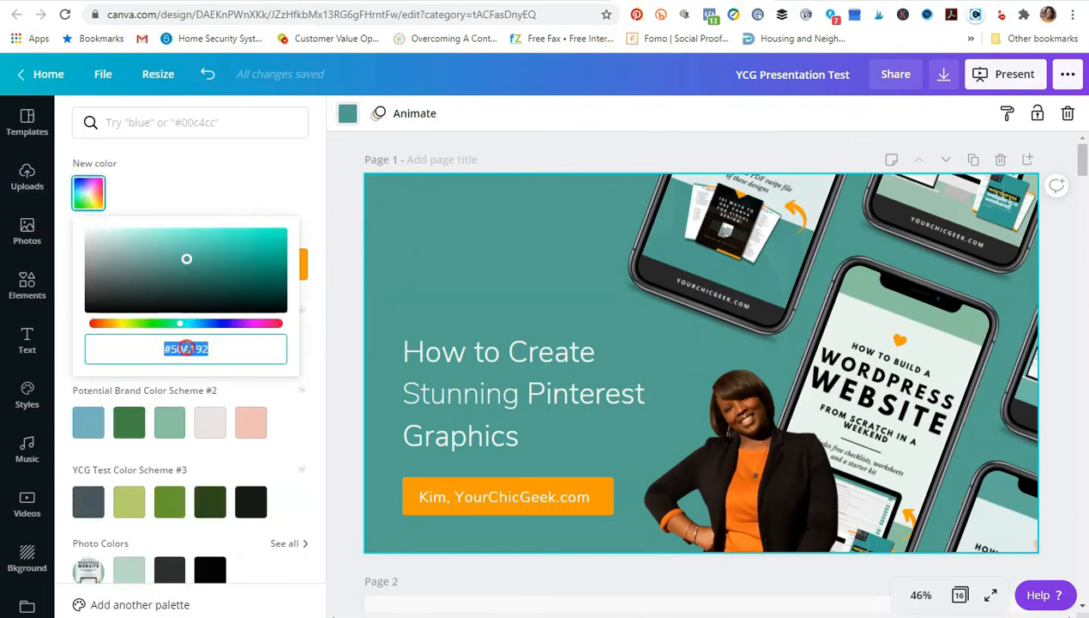
pyautogui.rightClick(185, 348)
pyautogui.click(203, 349)
pyautogui.press('BackSpace')
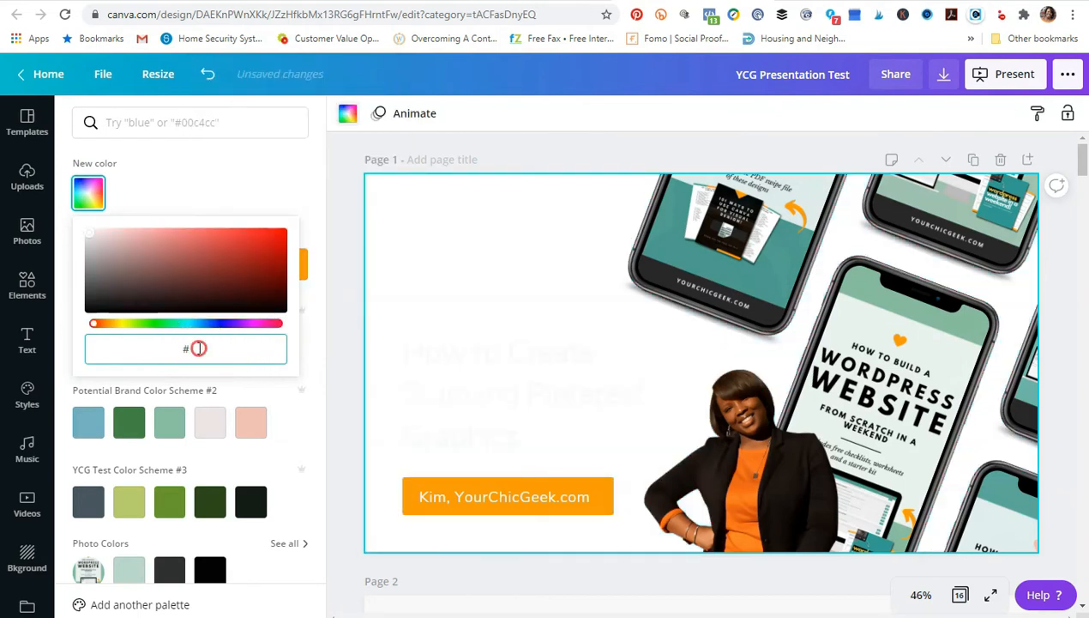
pyautogui.rightClick(198, 348)
pyautogui.click(233, 463)
pyautogui.click(625, 371)
pyautogui.click(627, 289)
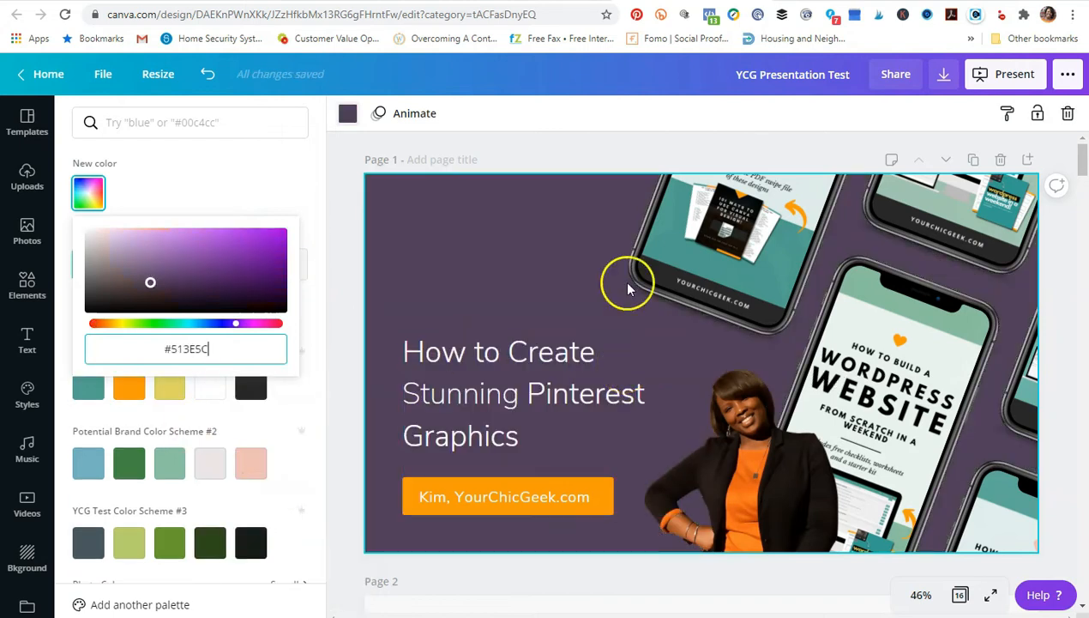
# Step: Undo the page 1 background color changes
pyautogui.click(206, 74)
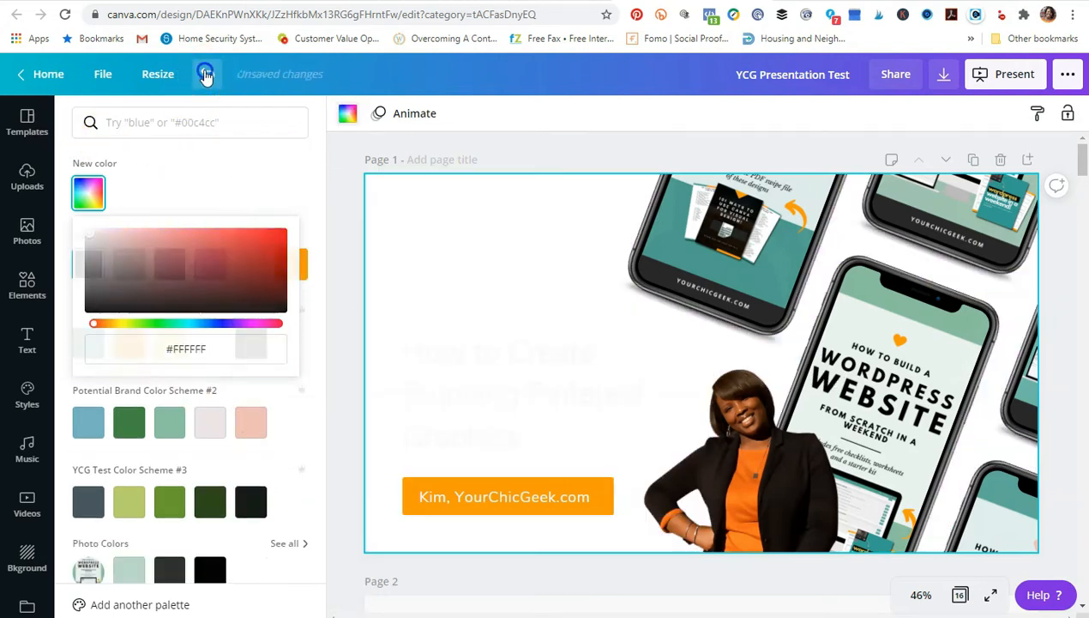
pyautogui.click(203, 77)
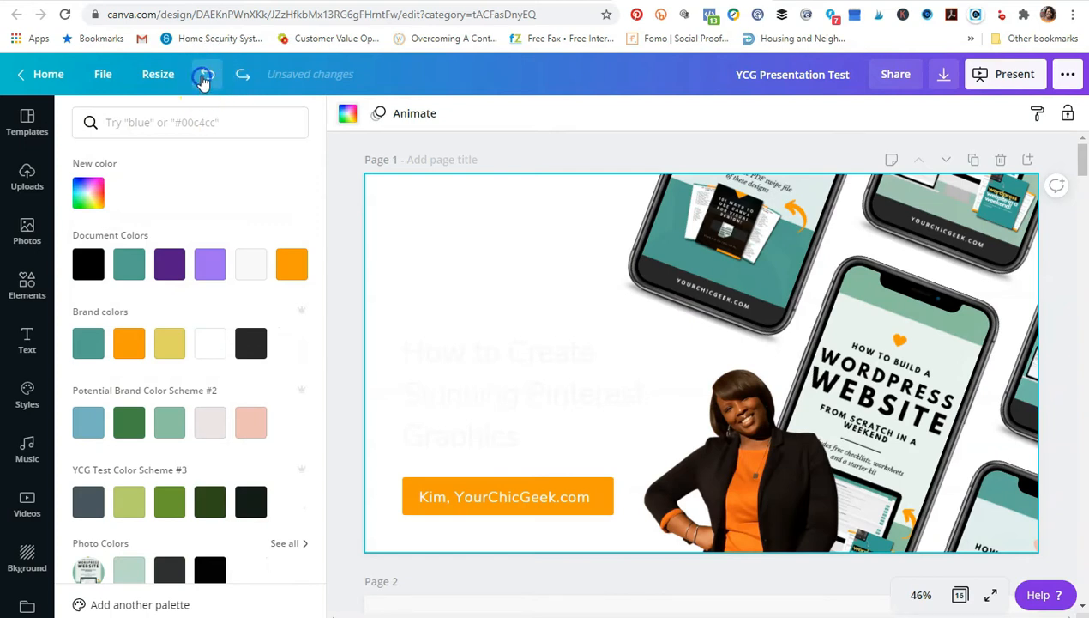
pyautogui.click(208, 73)
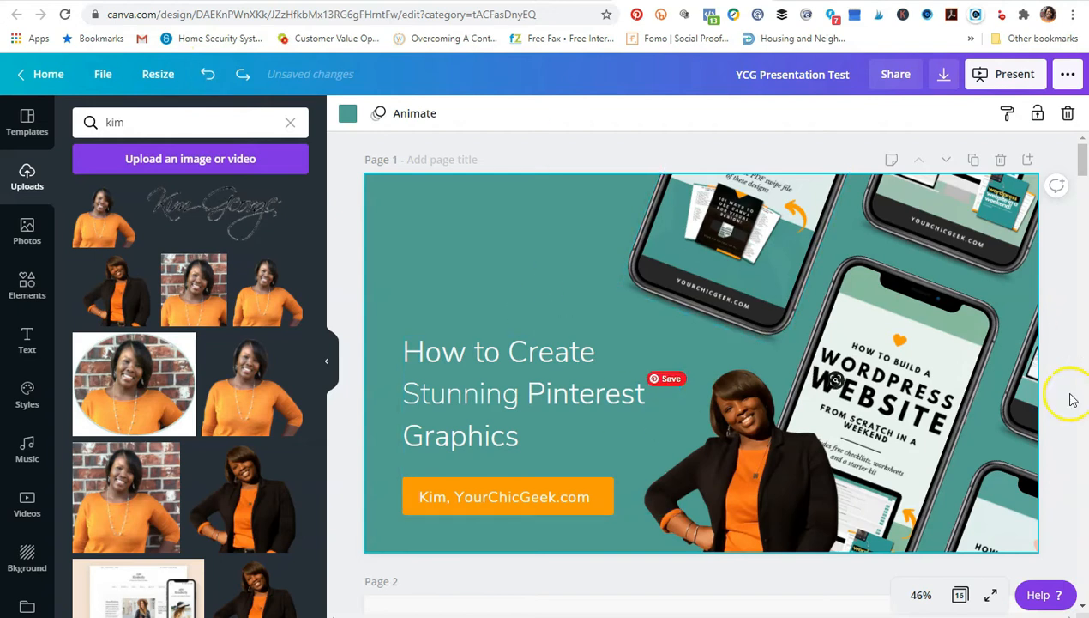
# Step: Shift the presenter's cutout photo on page 1 slightly to the left
pyautogui.scroll(-3, 1070, 396)
pyautogui.click(753, 271)
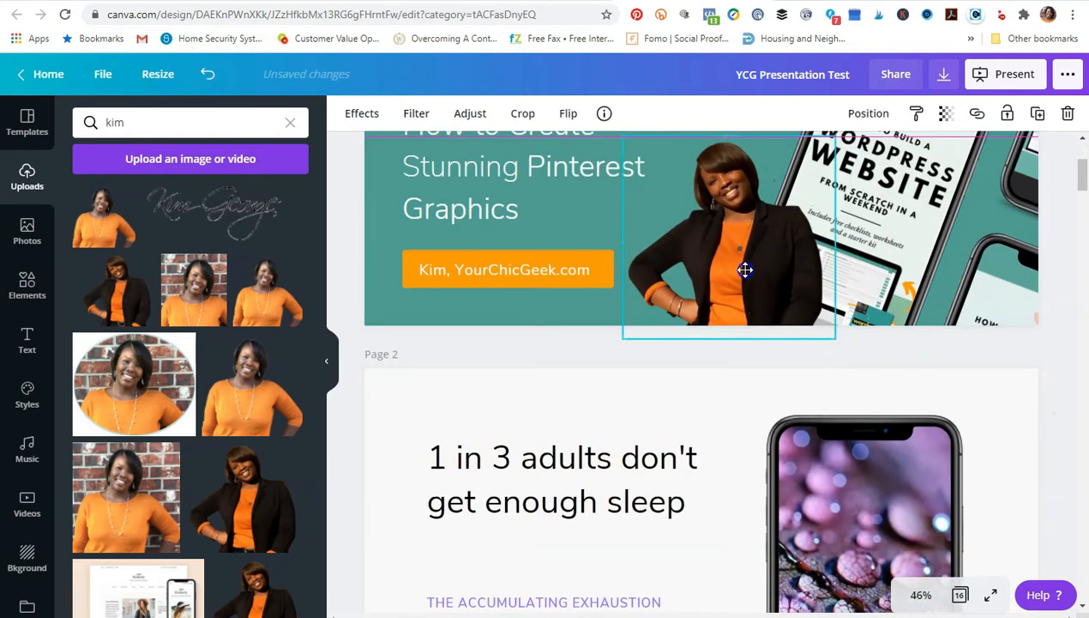
# Step: Delete the water-droplet image from the phone frame on page 2, keeping the frame
pyautogui.scroll(-3, 739, 389)
pyautogui.click(787, 323)
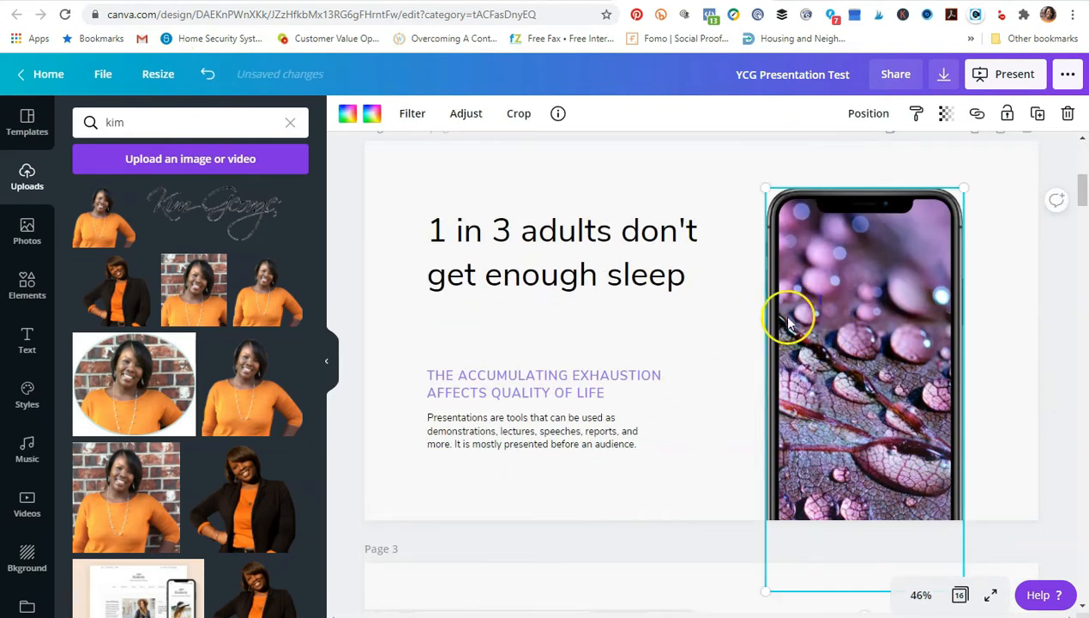
pyautogui.click(1068, 113)
pyautogui.click(1042, 152)
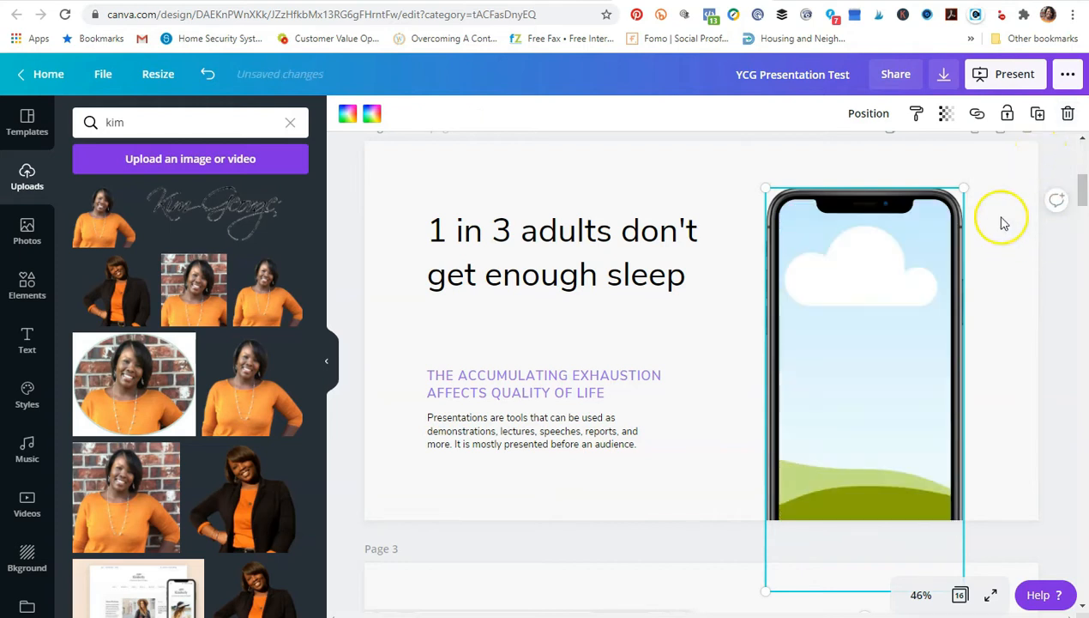
# Step: Replace the page 2 heading with "designing graphics for pinterest"
pyautogui.click(583, 230)
pyautogui.click(581, 230)
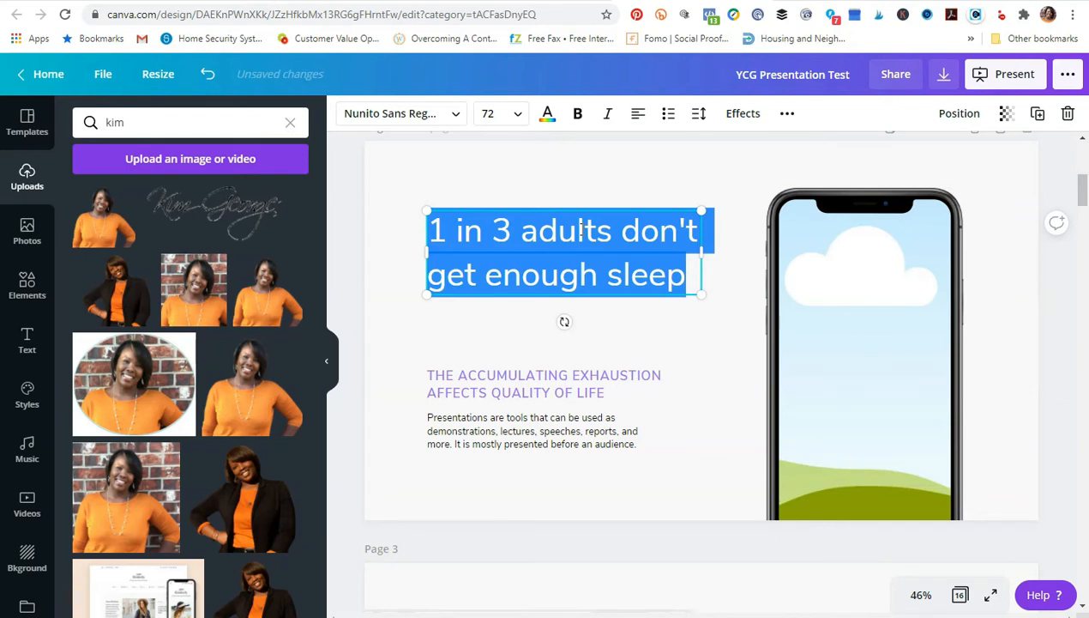
pyautogui.write('desi')
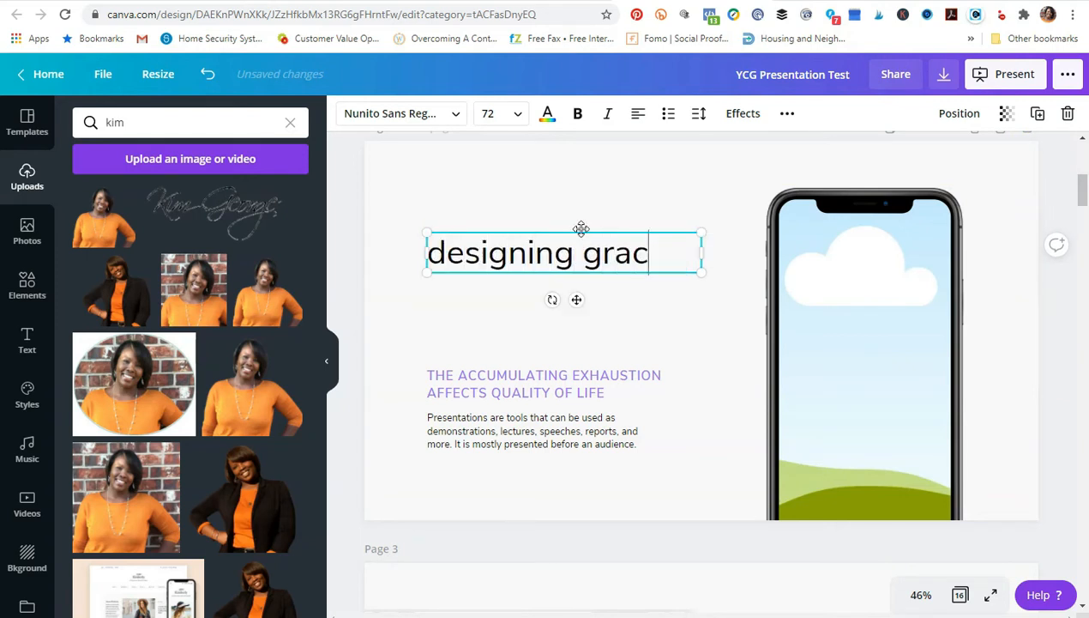
pyautogui.write('gning graphics for pinterest')
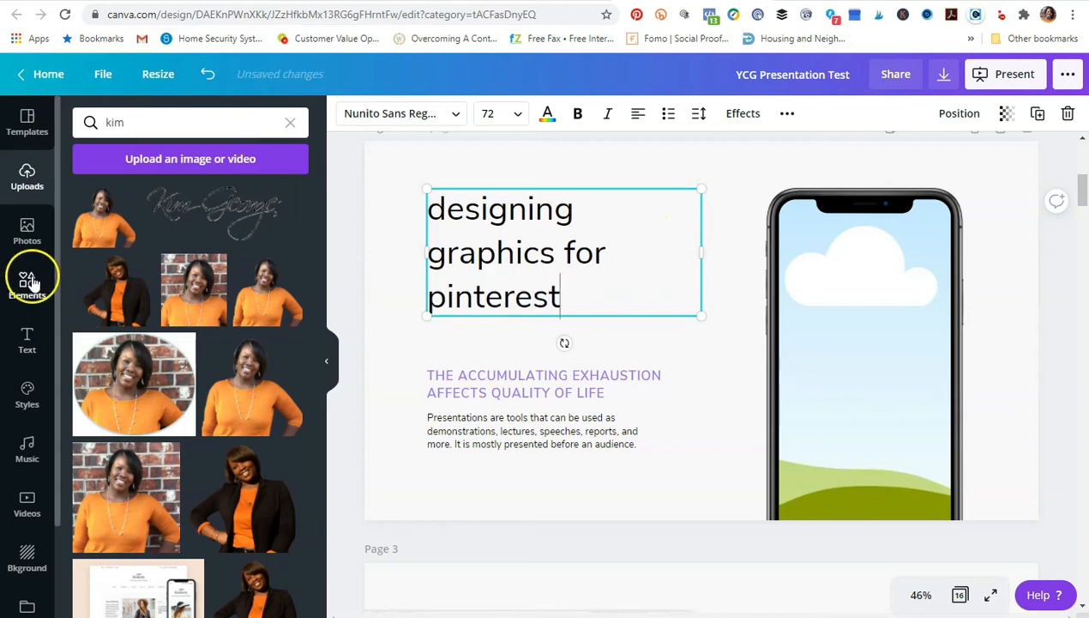
# Step: Clear the uploads search and place the "How to Build a WordPress Website" graphic in the page 2 phone frame
pyautogui.click(27, 234)
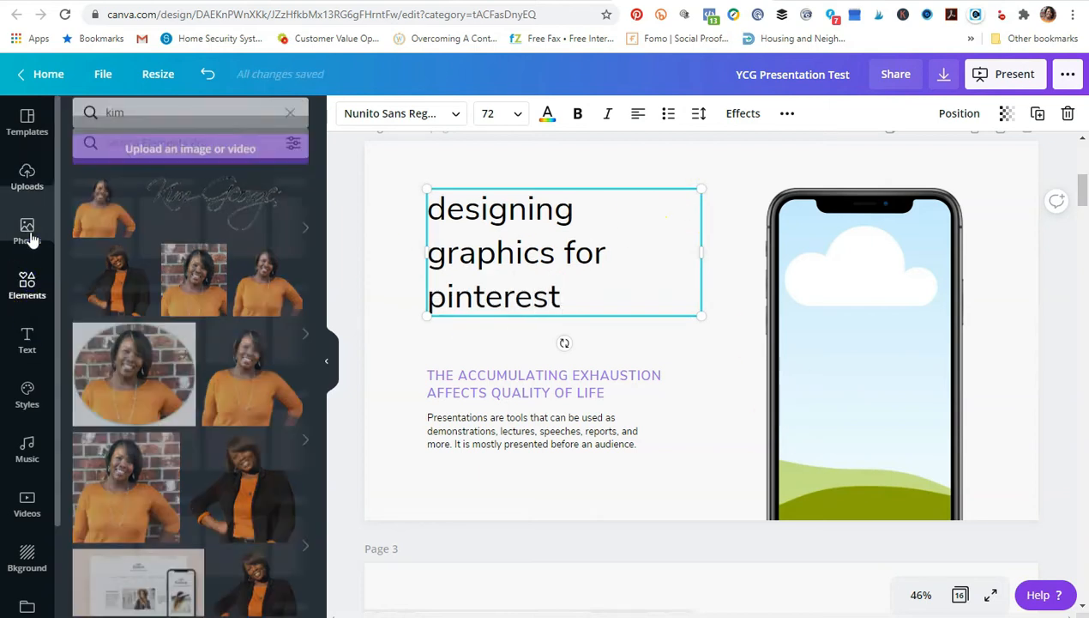
pyautogui.click(29, 184)
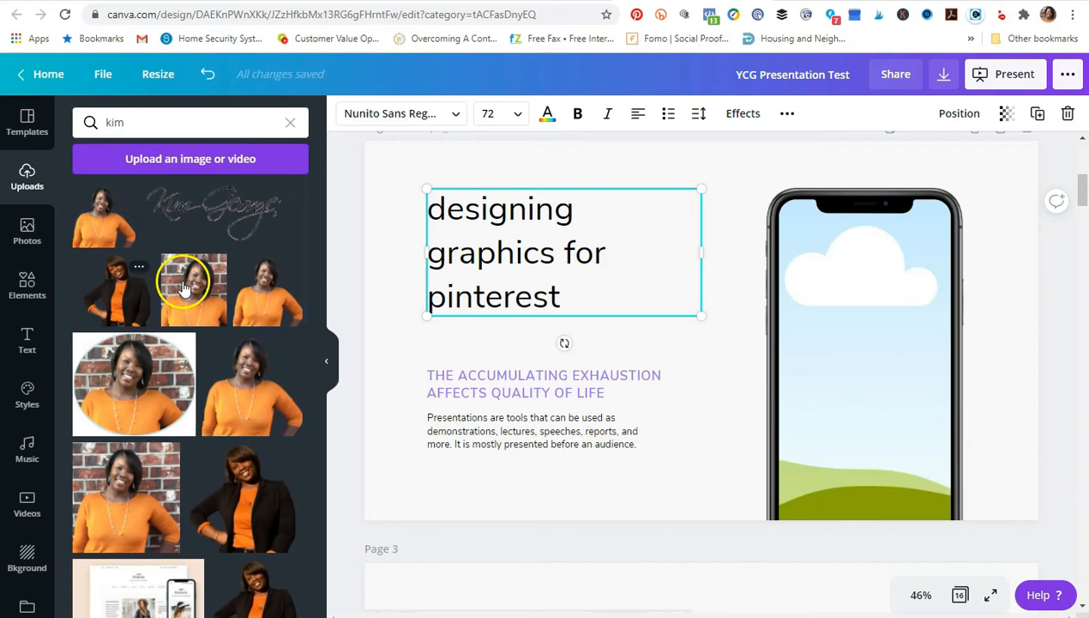
pyautogui.click(290, 123)
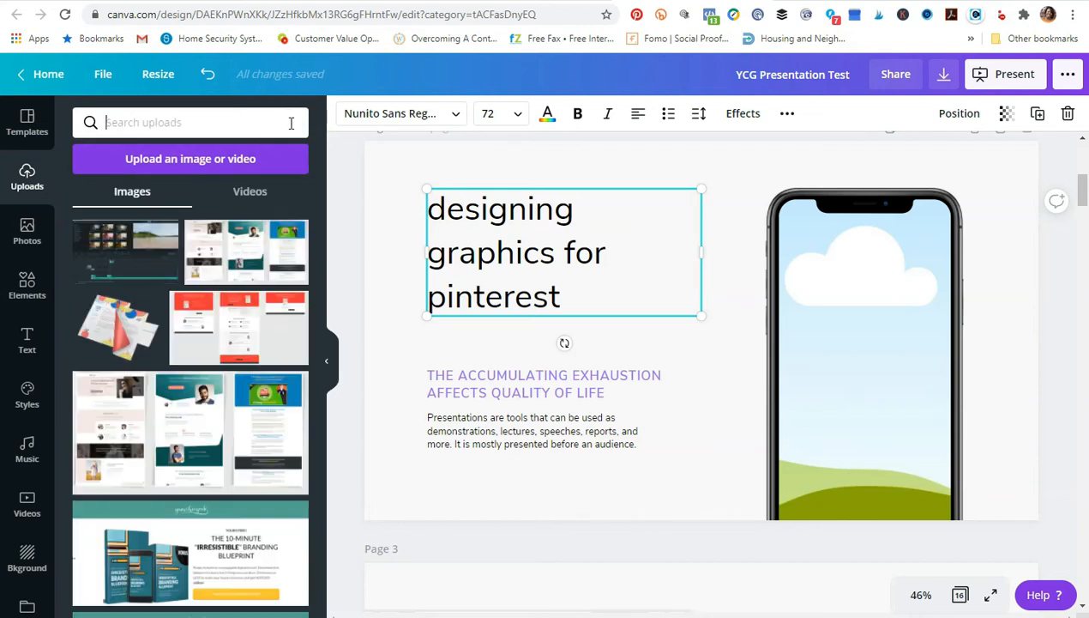
pyautogui.scroll(-10, 220, 364)
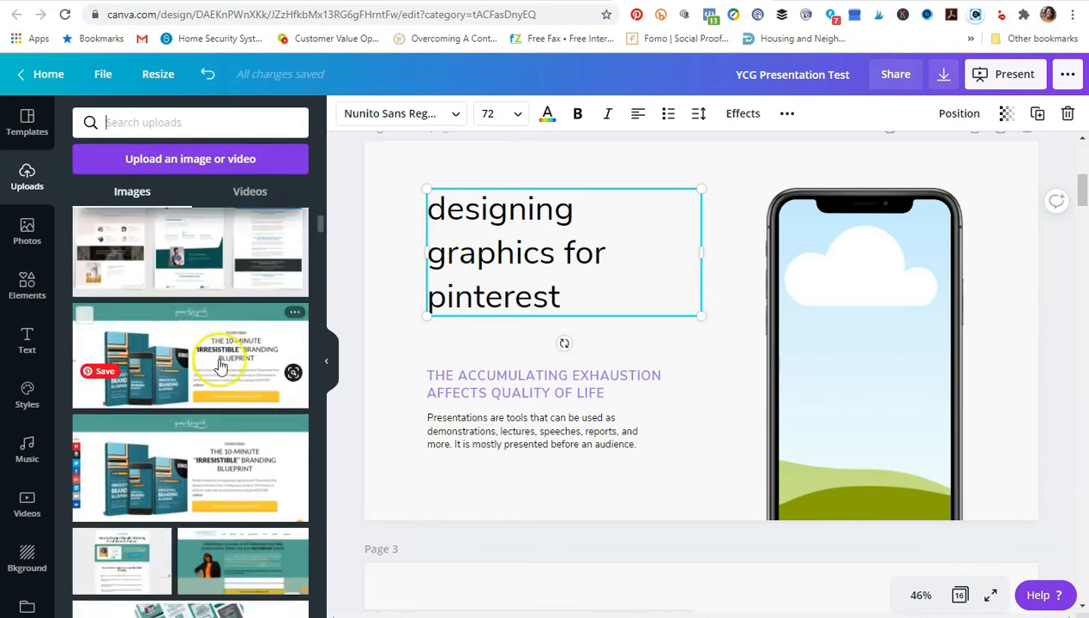
pyautogui.click(107, 356)
pyautogui.moveTo(786, 358); pyautogui.dragTo(867, 365)
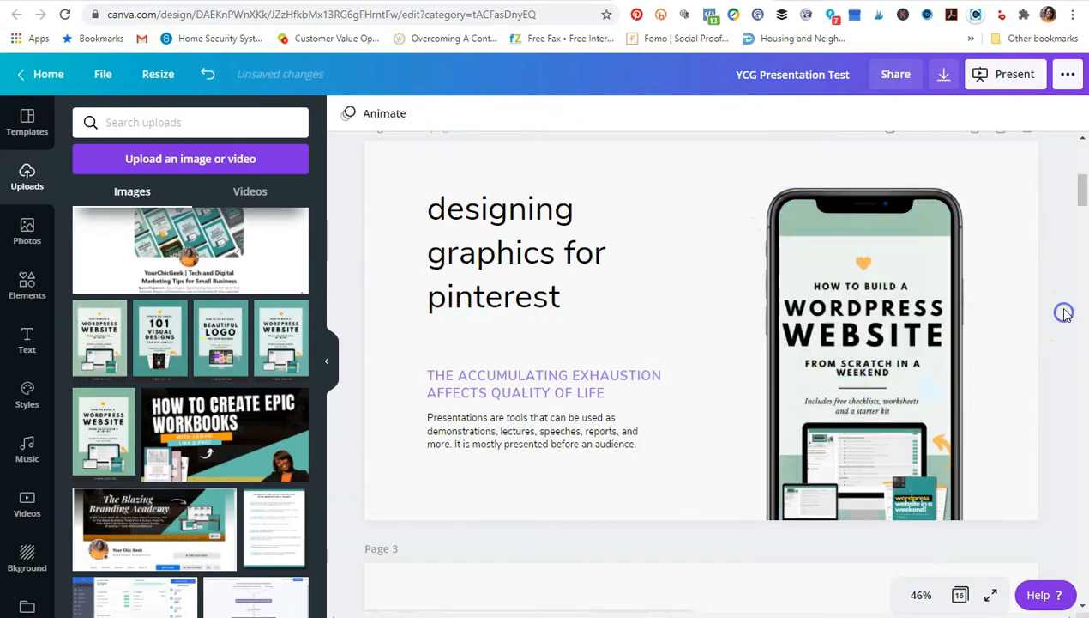
# Step: Change the page 2 subheading "The accumulating exhaustion affects quality of life" to the teal document color
pyautogui.scroll(-3, 1064, 313)
pyautogui.doubleClick(549, 223)
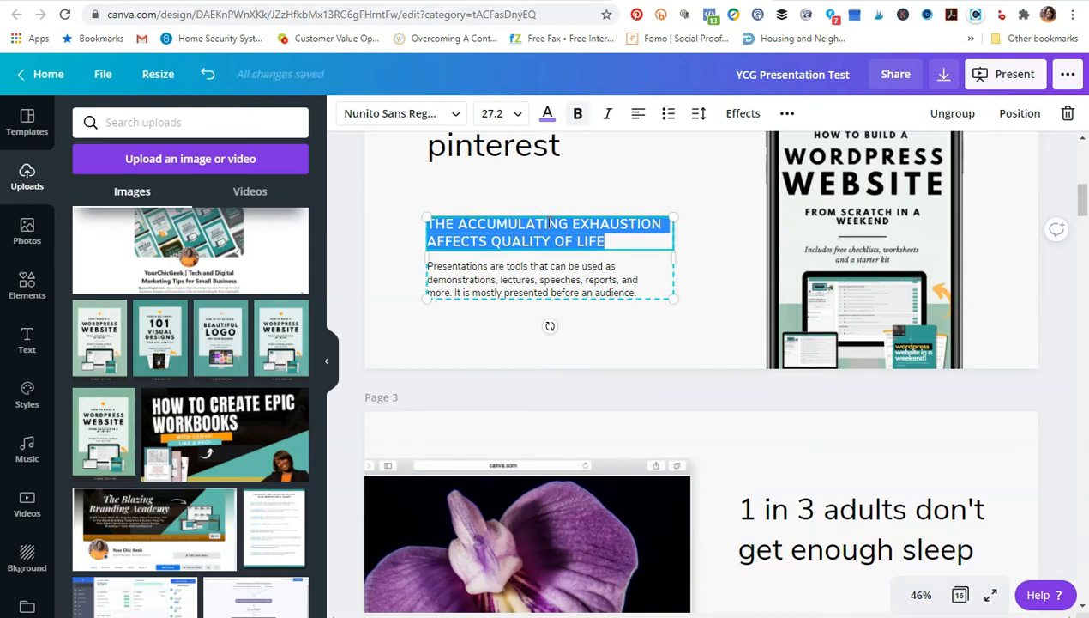
pyautogui.click(547, 120)
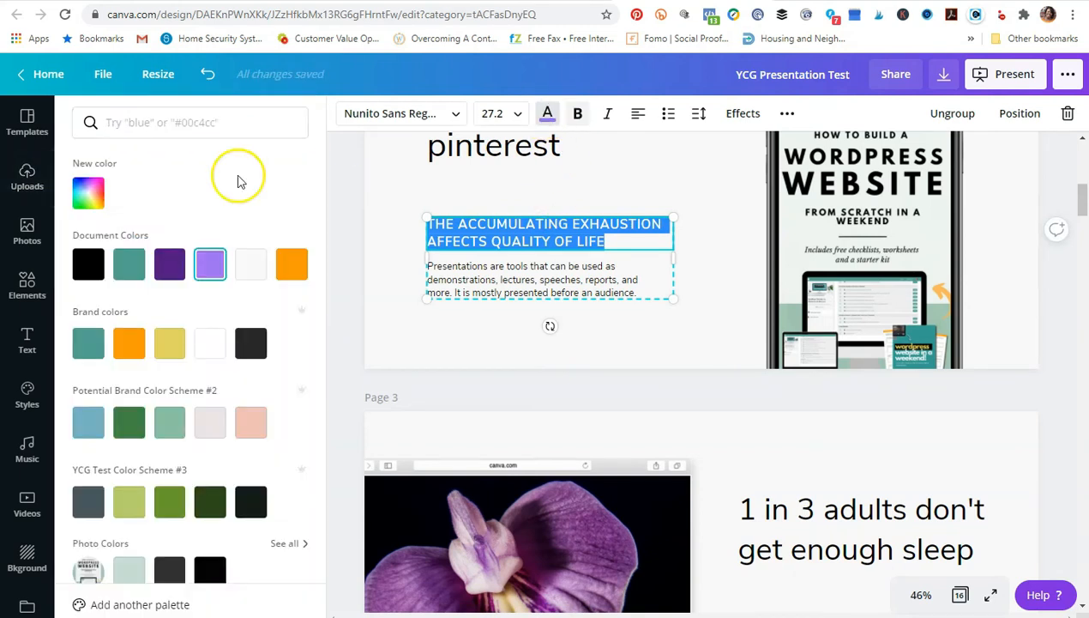
pyautogui.click(129, 264)
pyautogui.click(397, 287)
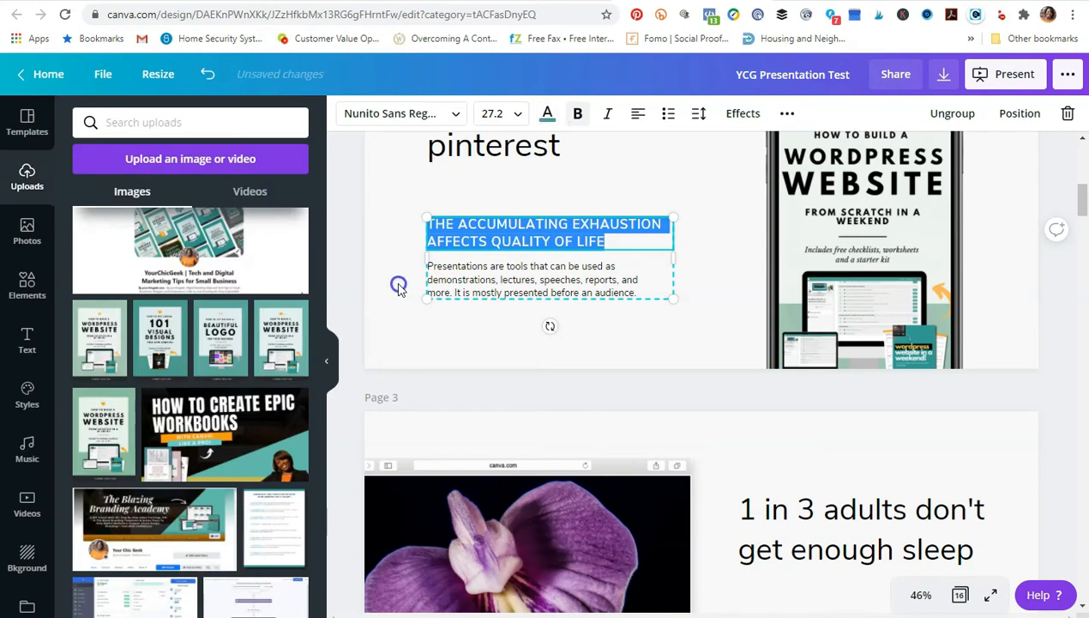
# Step: Delete the purple flower image from the browser frame on page 3, keeping the frame
pyautogui.scroll(-5, 561, 241)
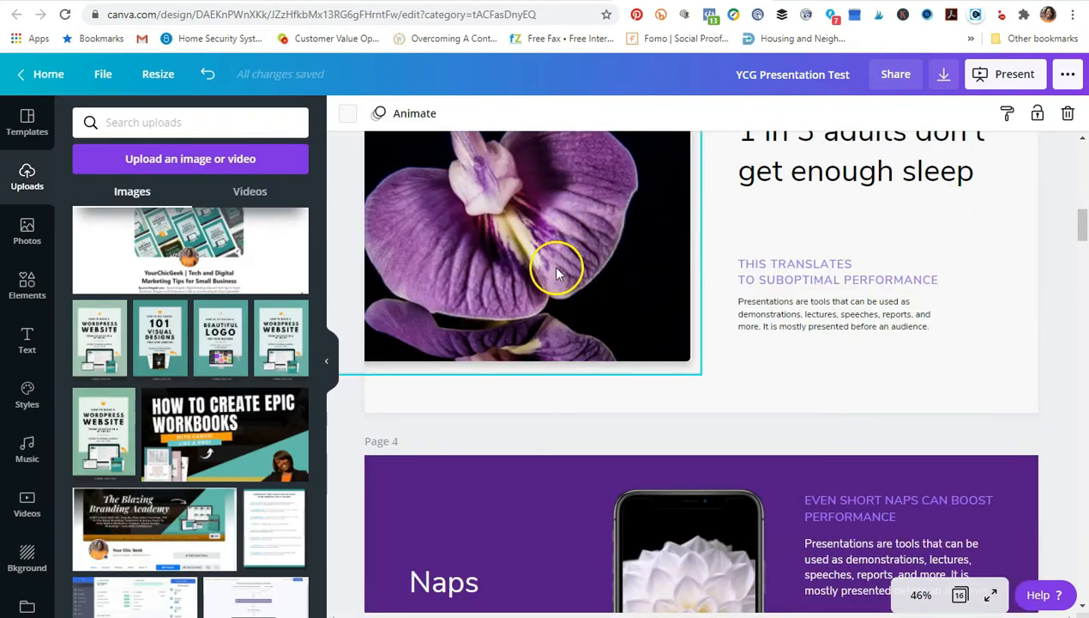
pyautogui.click(554, 262)
pyautogui.scroll(2, 1042, 185)
pyautogui.click(1068, 114)
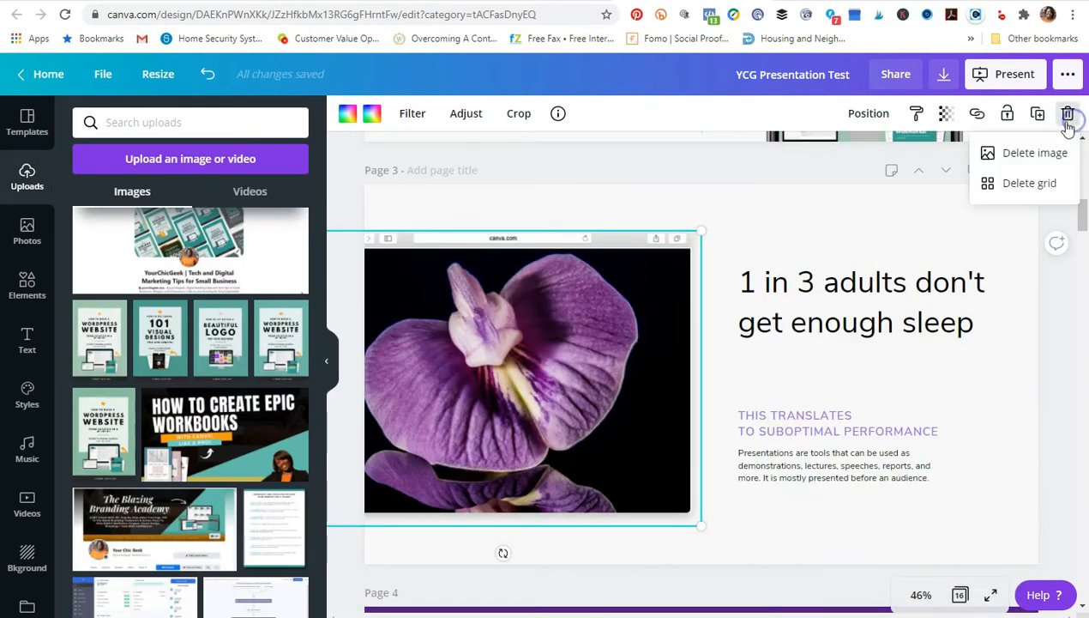
pyautogui.click(1027, 156)
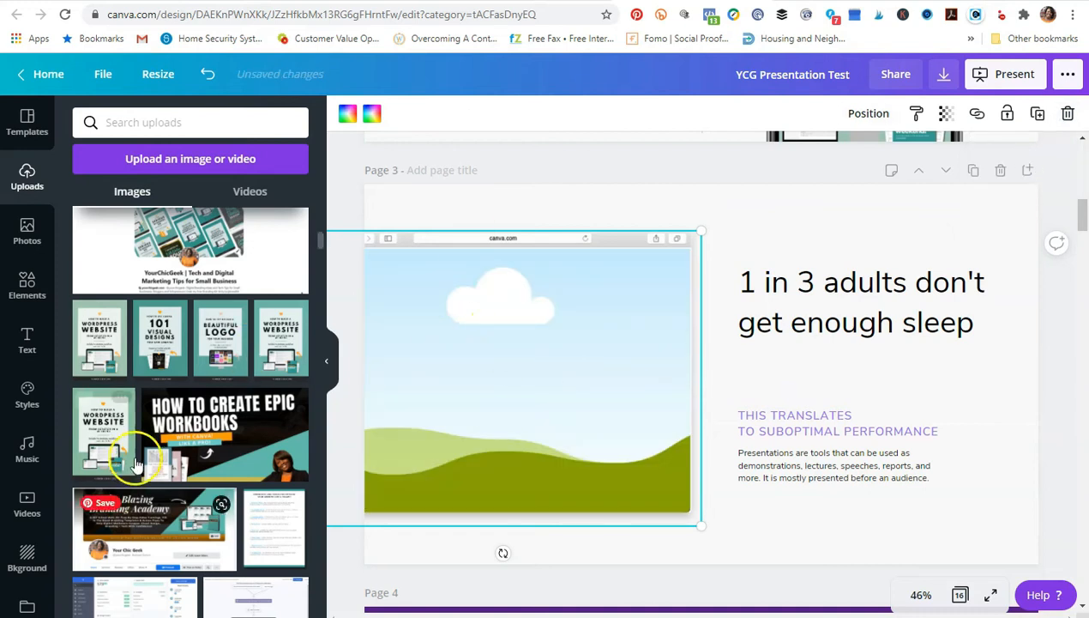
# Step: Look through the uploaded images for one suited to the page 3 browser frame
pyautogui.scroll(-5, 150, 446)
pyautogui.scroll(-1, 154, 459)
pyautogui.scroll(7, 153, 458)
pyautogui.scroll(4, 154, 458)
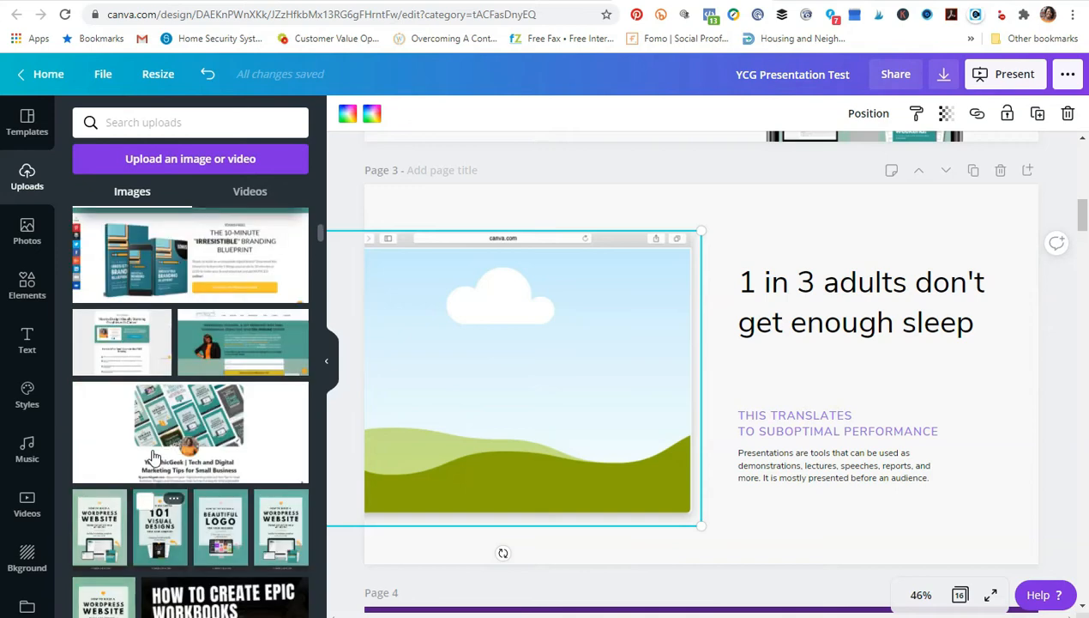
pyautogui.scroll(-6, 148, 476)
pyautogui.scroll(-10, 148, 476)
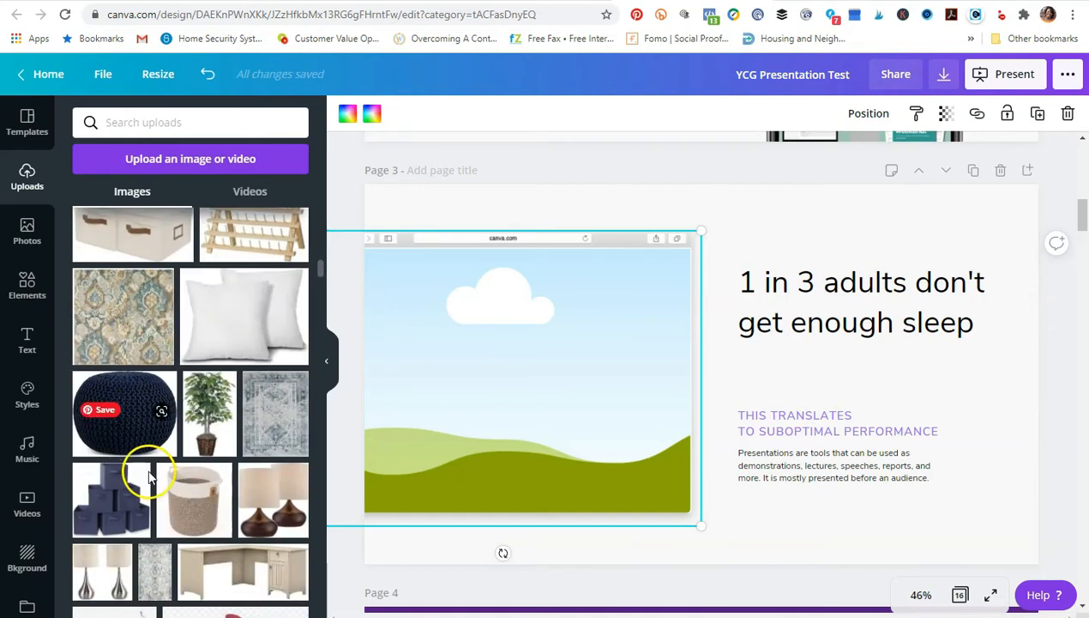
pyautogui.scroll(-10, 150, 467)
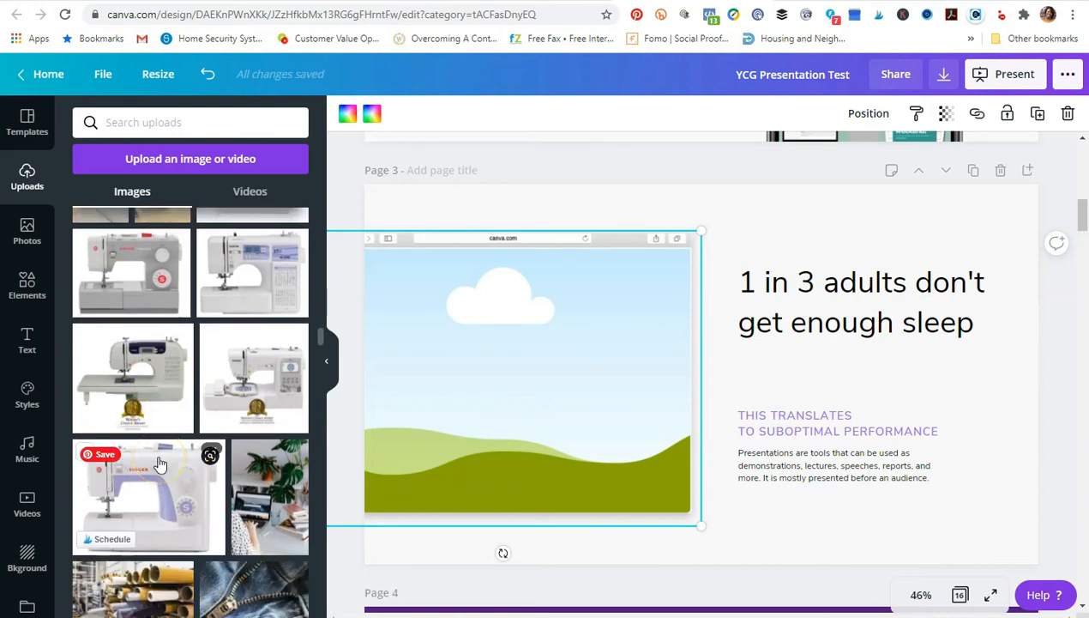
pyautogui.scroll(-3, 161, 465)
# Step: Open pexels.com in a new browser tab, browse its free stock photos, and return to the Canva presentation
pyautogui.hotkey('ctrl', 't')
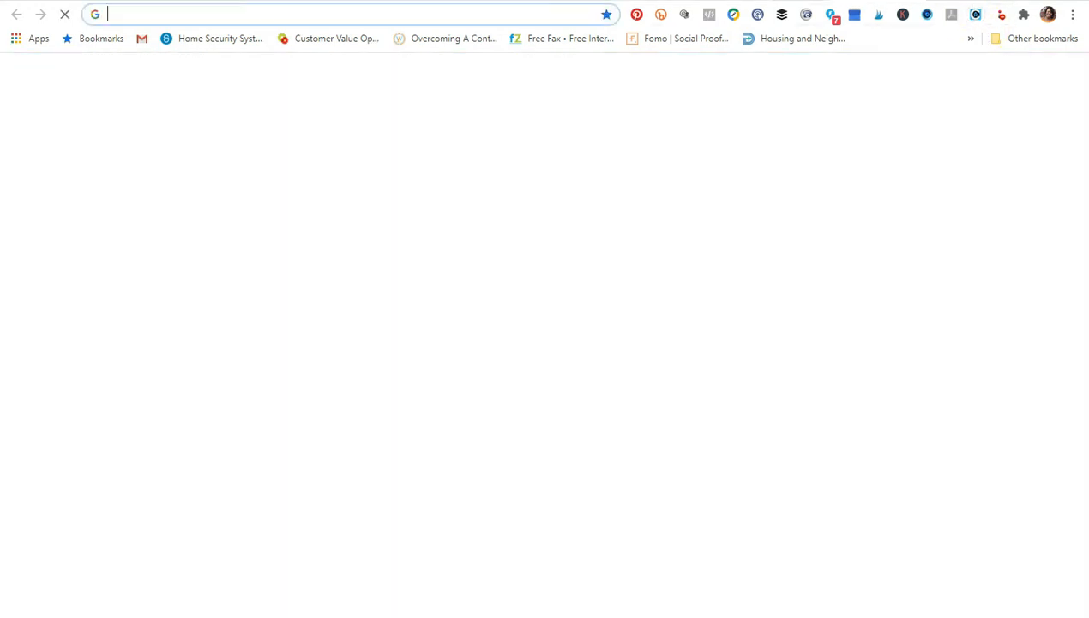
pyautogui.write('pexels.com')
pyautogui.press('Return')
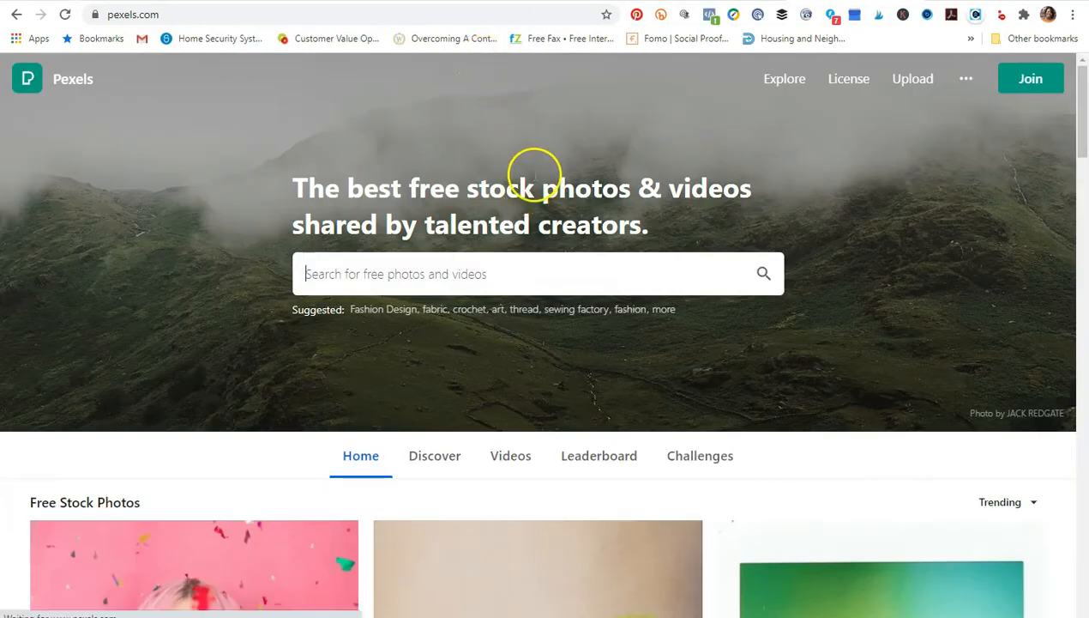
pyautogui.scroll(-15, 535, 170)
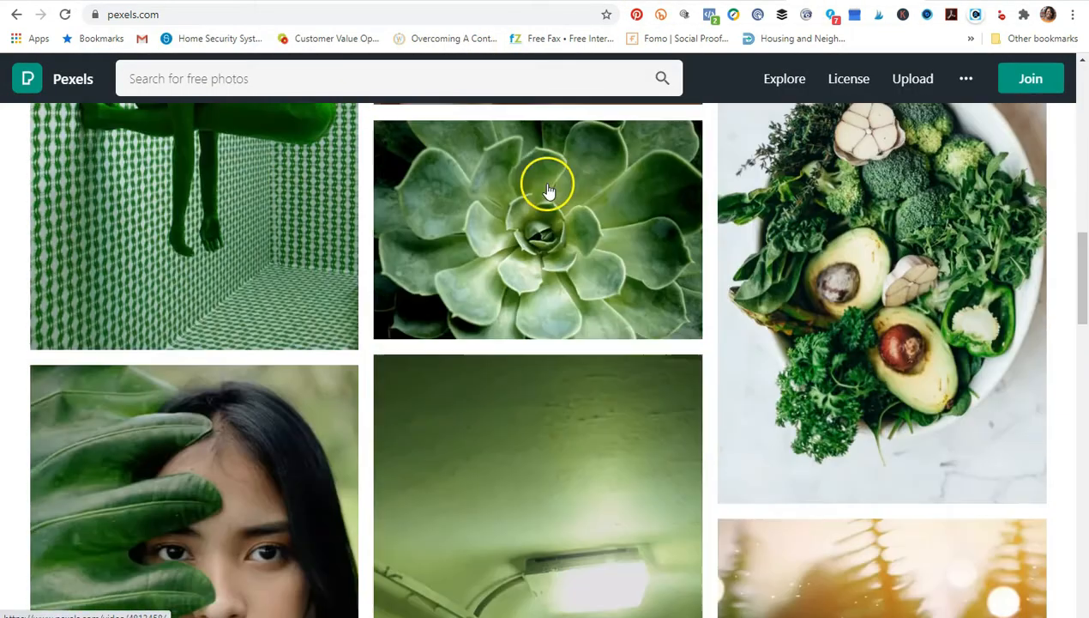
pyautogui.scroll(-10, 532, 203)
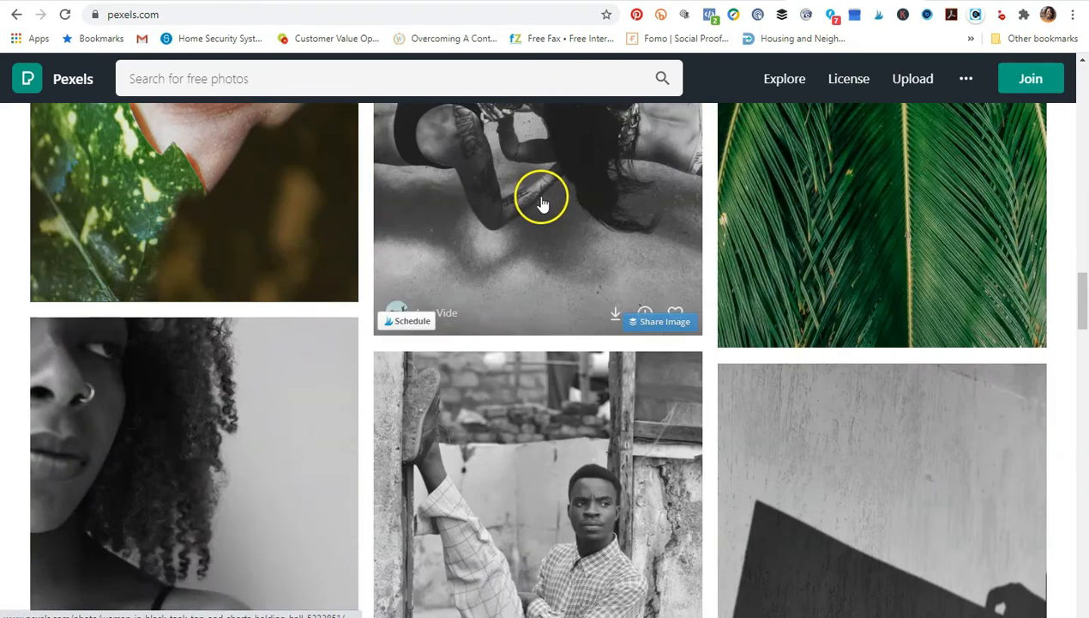
pyautogui.scroll(-8, 542, 206)
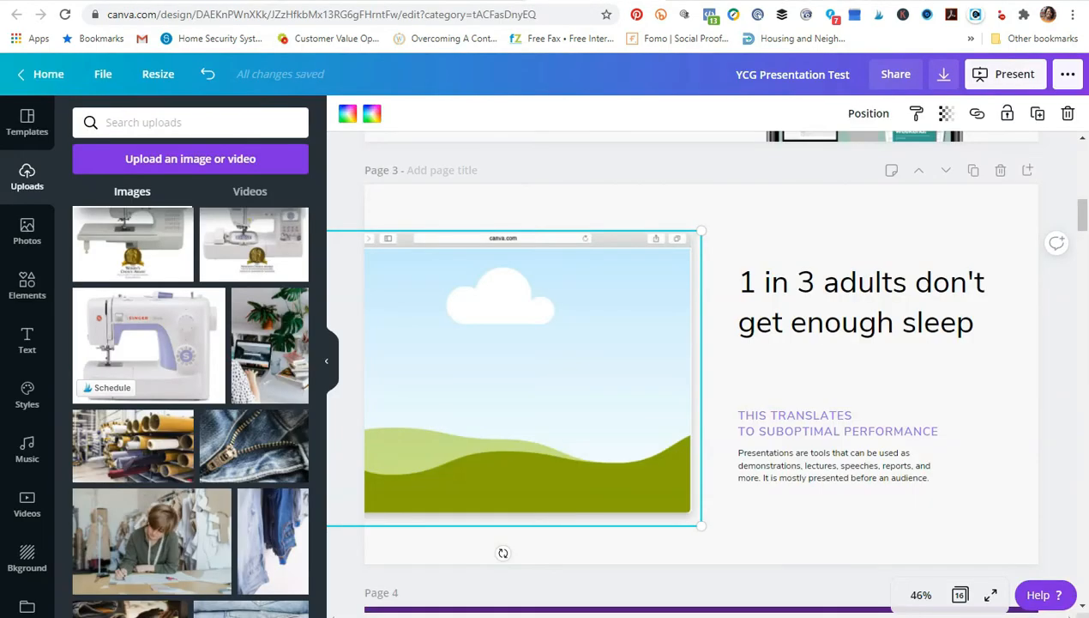
# Step: Fill the empty browser frame on page 3 with the uploaded bedroom photo of a teddy bear on a bed
pyautogui.scroll(-1, 125, 438)
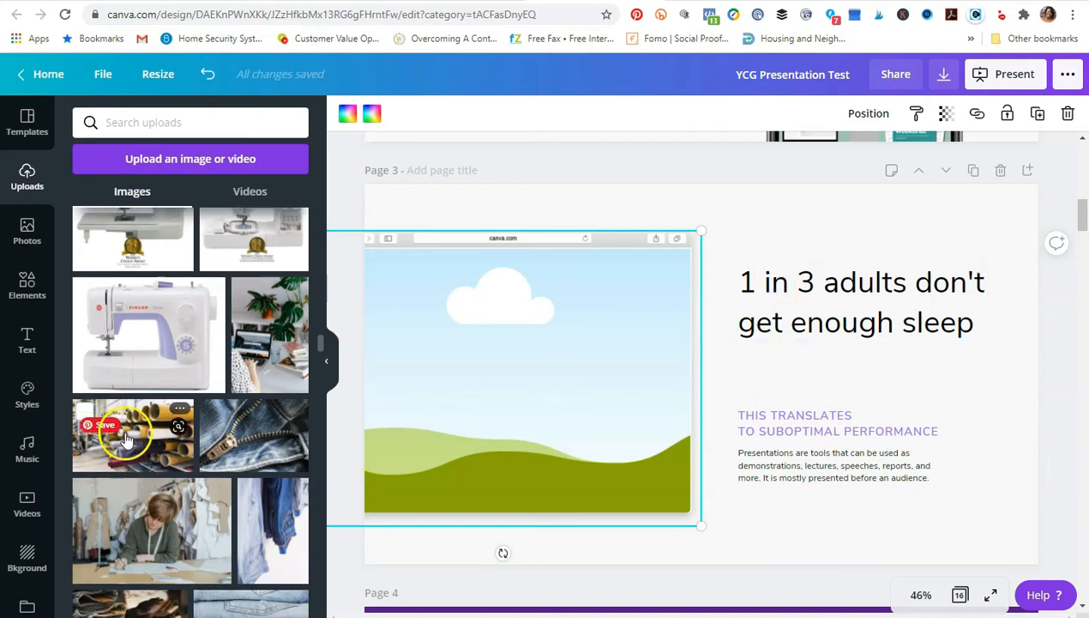
pyautogui.scroll(-3, 125, 433)
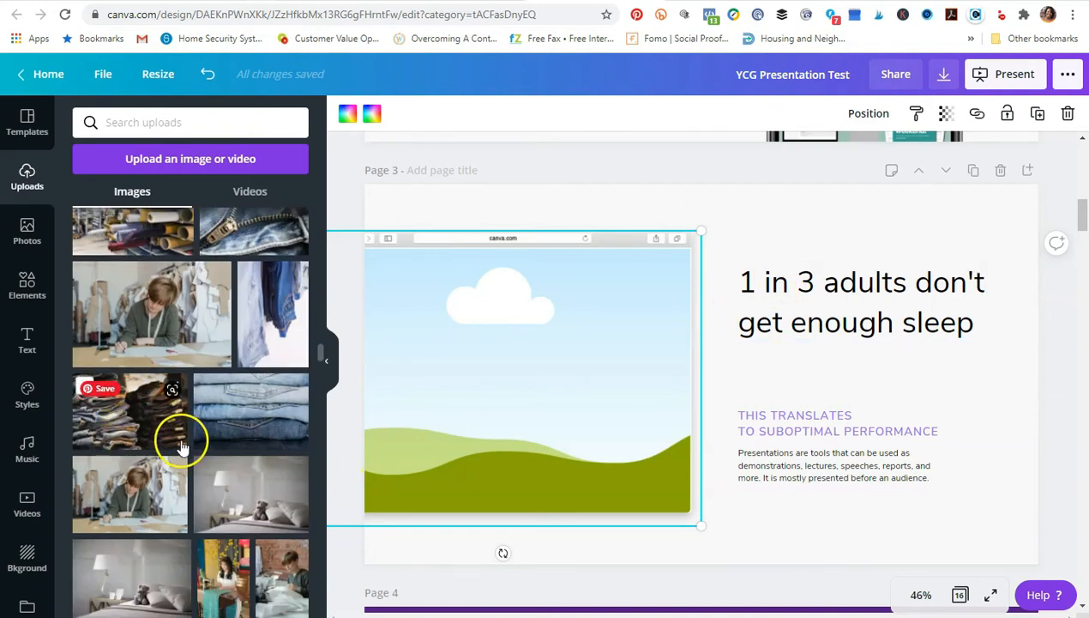
pyautogui.scroll(-3, 180, 442)
pyautogui.click(176, 382)
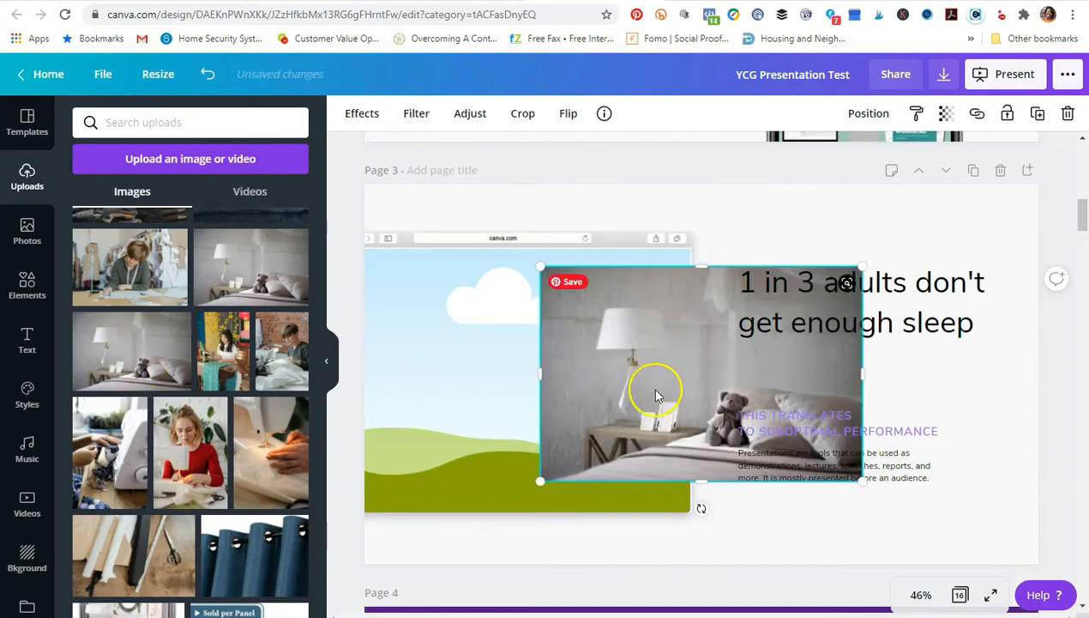
pyautogui.moveTo(640, 375); pyautogui.dragTo(661, 324)
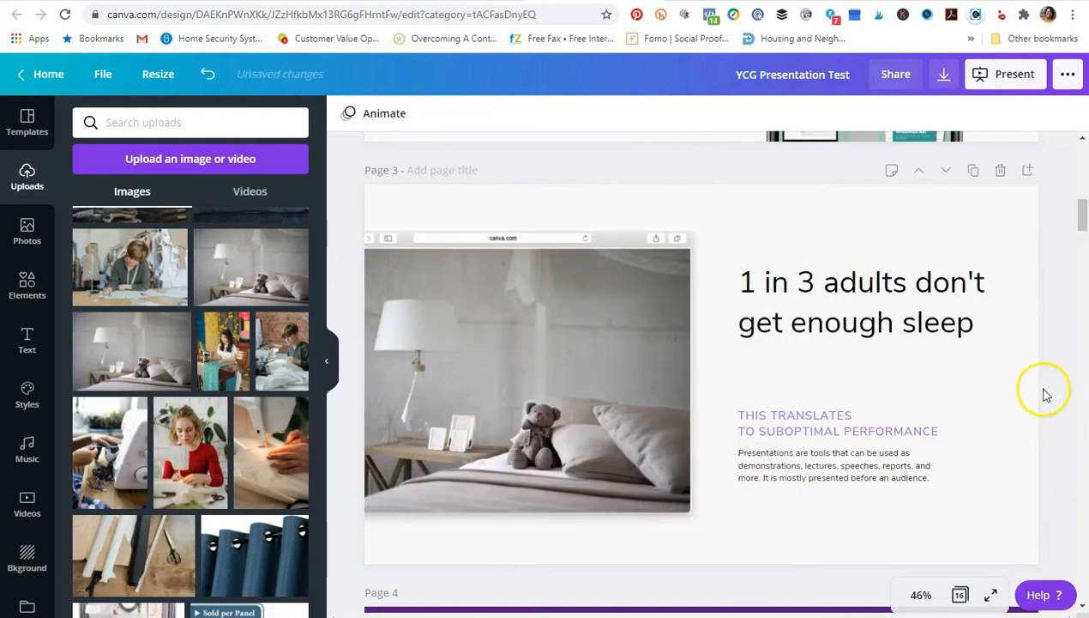
# Step: Change the page 3 subheading "This translates to suboptimal performance" to the orange document color
pyautogui.tripleClick(845, 424)
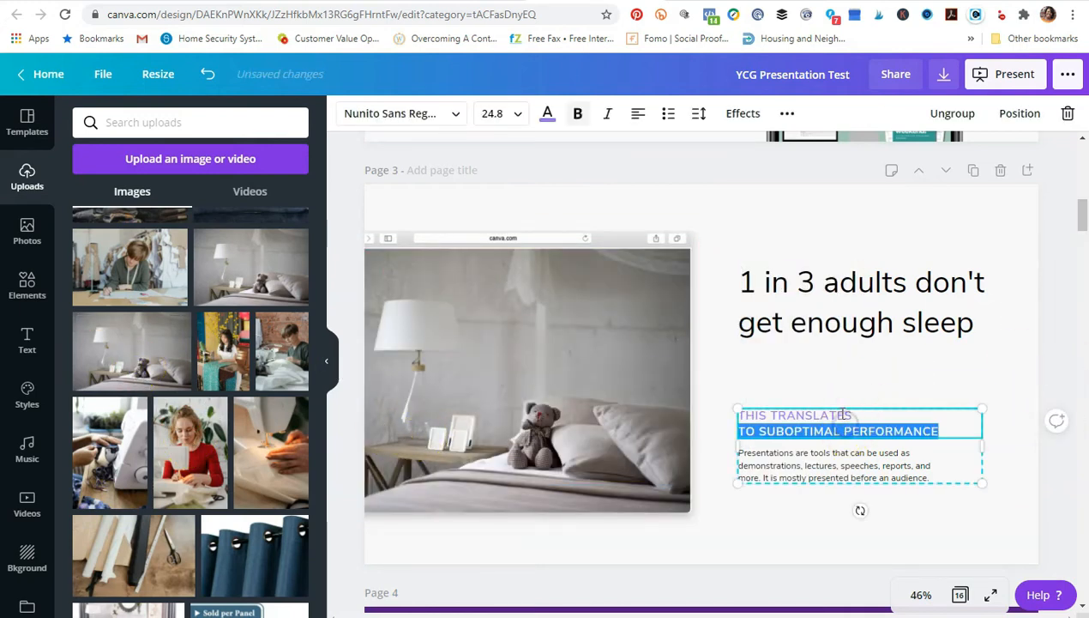
pyautogui.moveTo(948, 426); pyautogui.dragTo(753, 418)
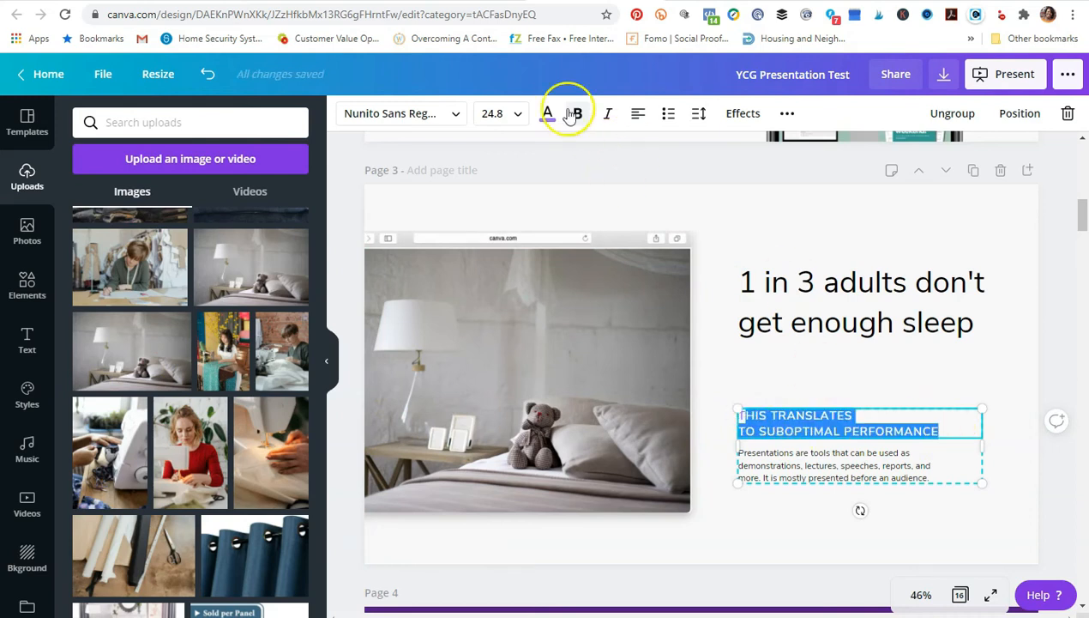
pyautogui.click(547, 113)
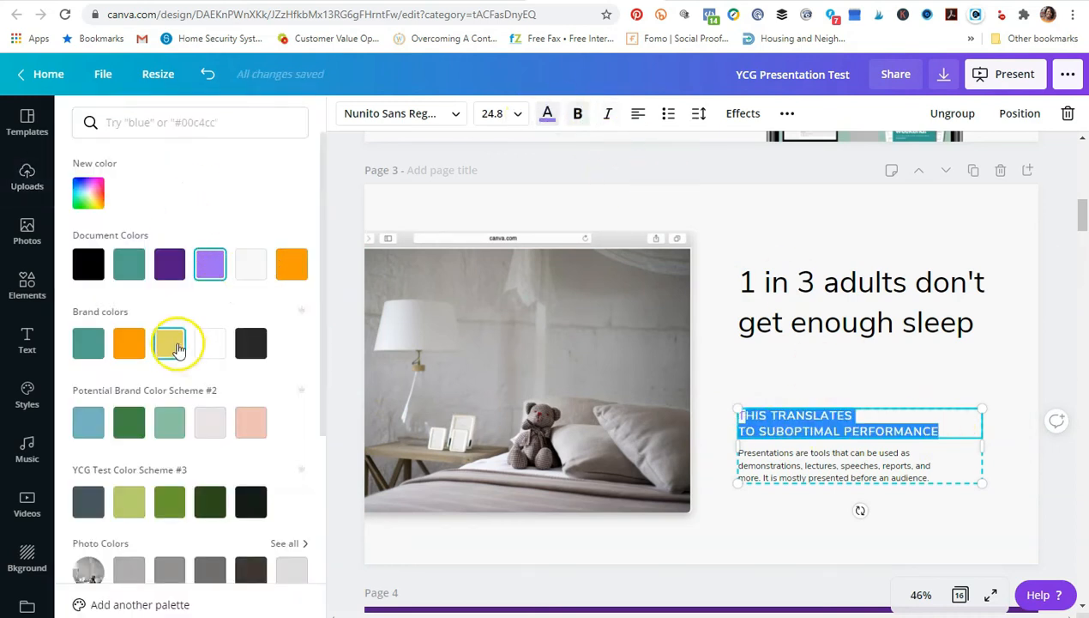
pyautogui.click(291, 265)
pyautogui.click(1053, 339)
# Step: Move the page 3 headline slightly down and recolor the subheading's remaining first letter orange
pyautogui.click(899, 313)
pyautogui.moveTo(832, 311); pyautogui.dragTo(833, 320)
pyautogui.click(749, 421)
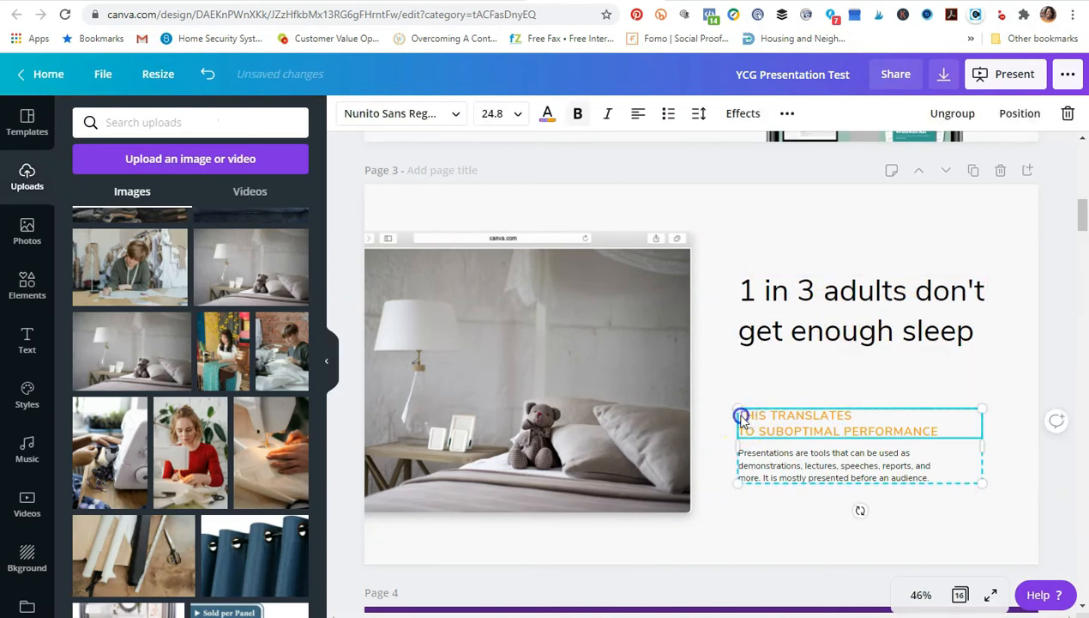
pyautogui.click(547, 113)
pyautogui.click(291, 264)
pyautogui.click(1054, 333)
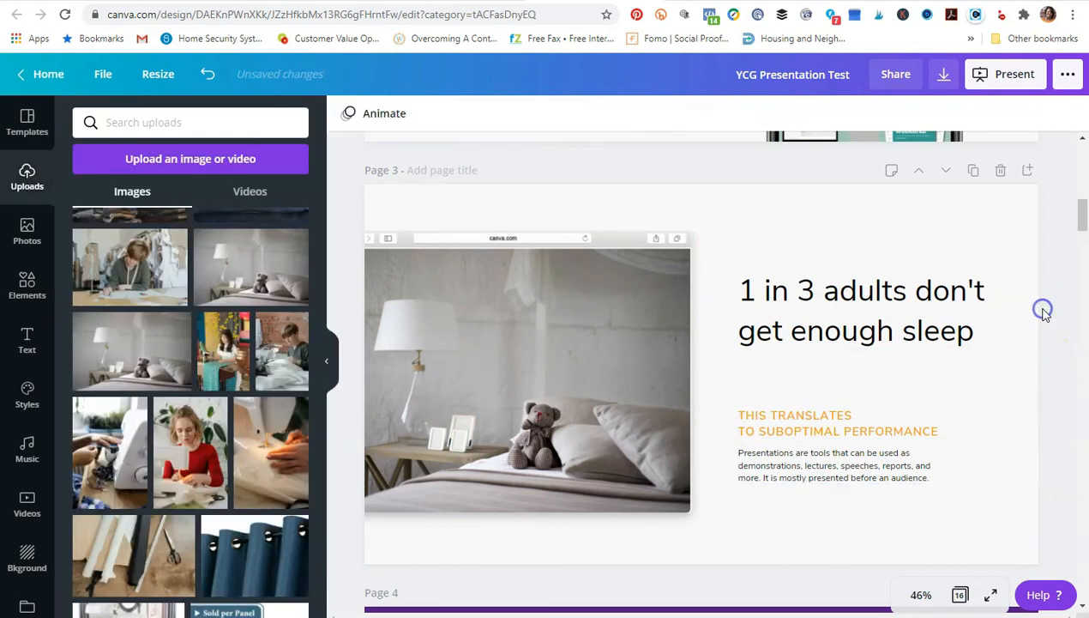
# Step: Change the purple background of page 4 to the teal brand color
pyautogui.scroll(-3, 1054, 321)
pyautogui.scroll(-3, 1054, 315)
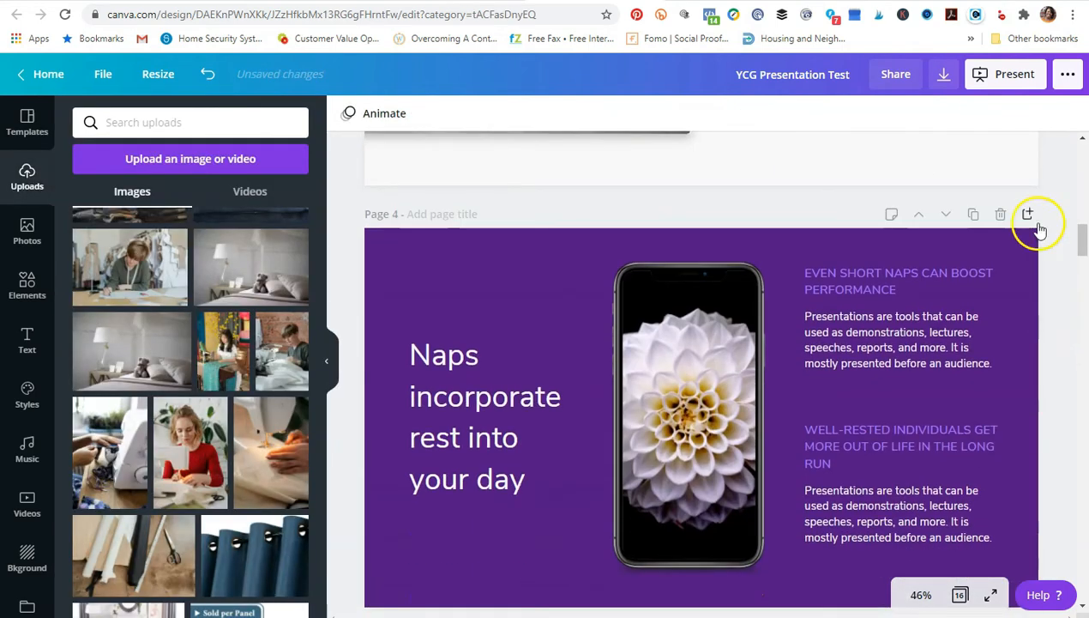
pyautogui.click(416, 269)
pyautogui.click(348, 114)
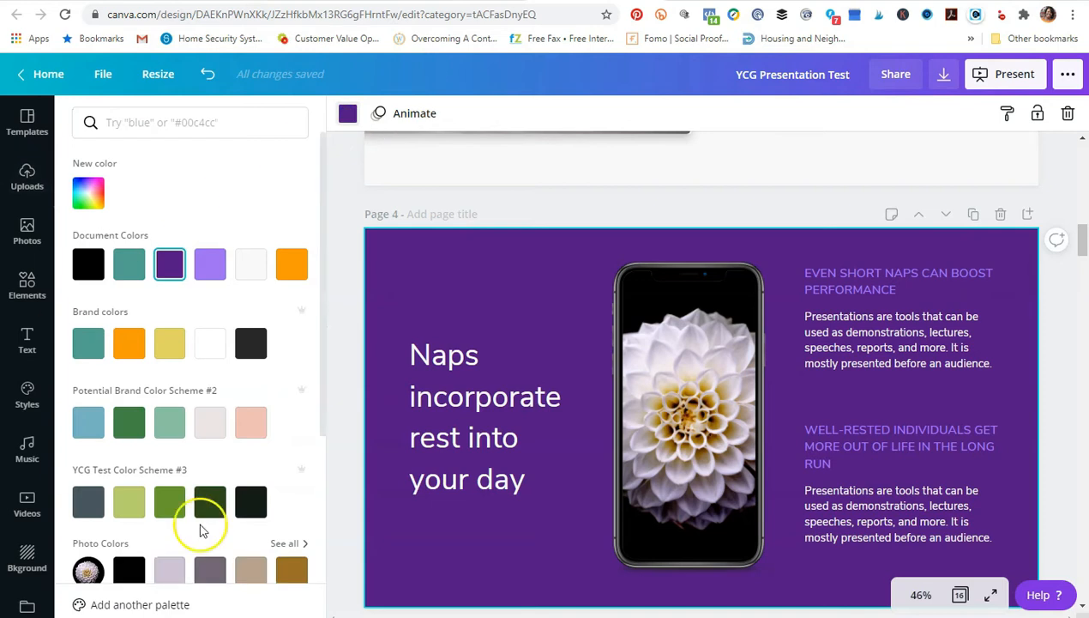
pyautogui.click(123, 283)
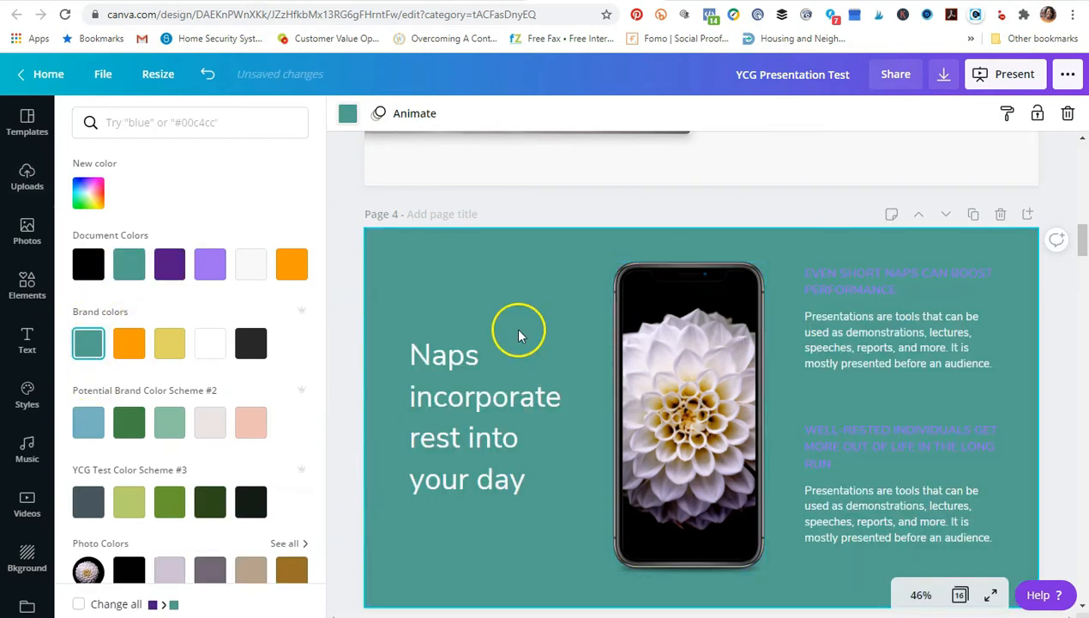
# Step: Delete the flower image from the phone frame on page 4, keeping the frame
pyautogui.click(718, 364)
pyautogui.click(1074, 117)
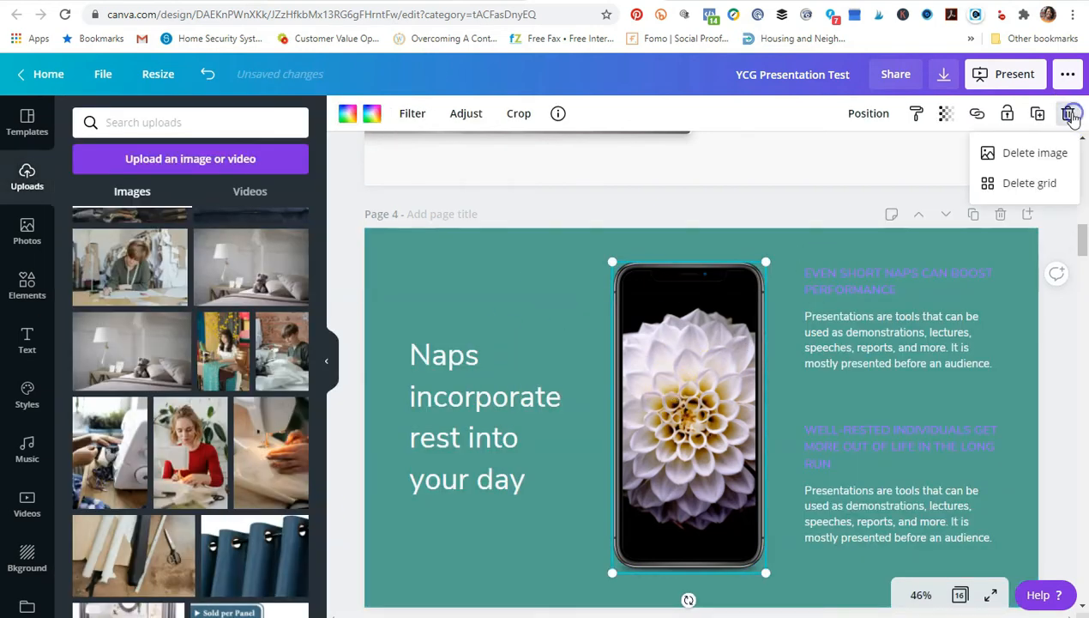
pyautogui.click(1023, 153)
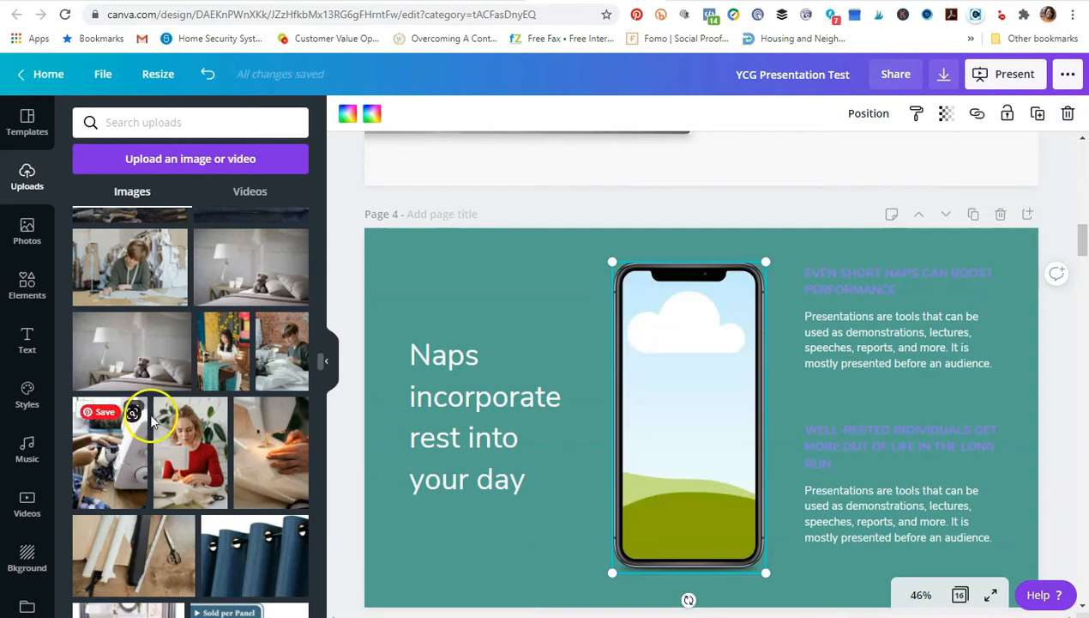
pyautogui.scroll(-2, 157, 422)
# Step: Replace the page 4 headline text with "getting started with pinterest design"
pyautogui.click(445, 388)
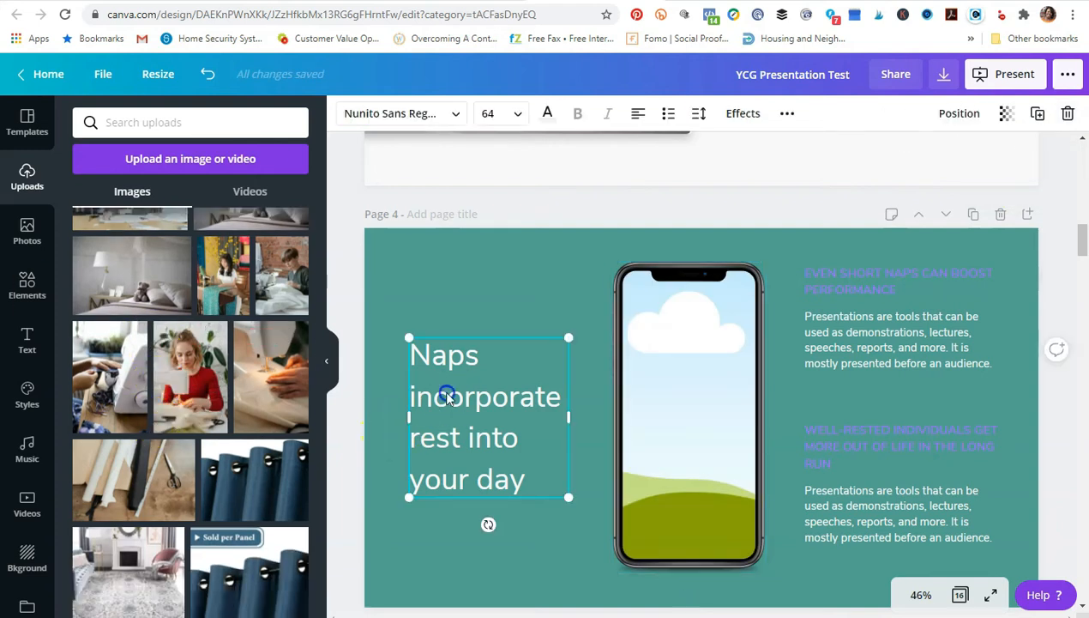
pyautogui.click(446, 392)
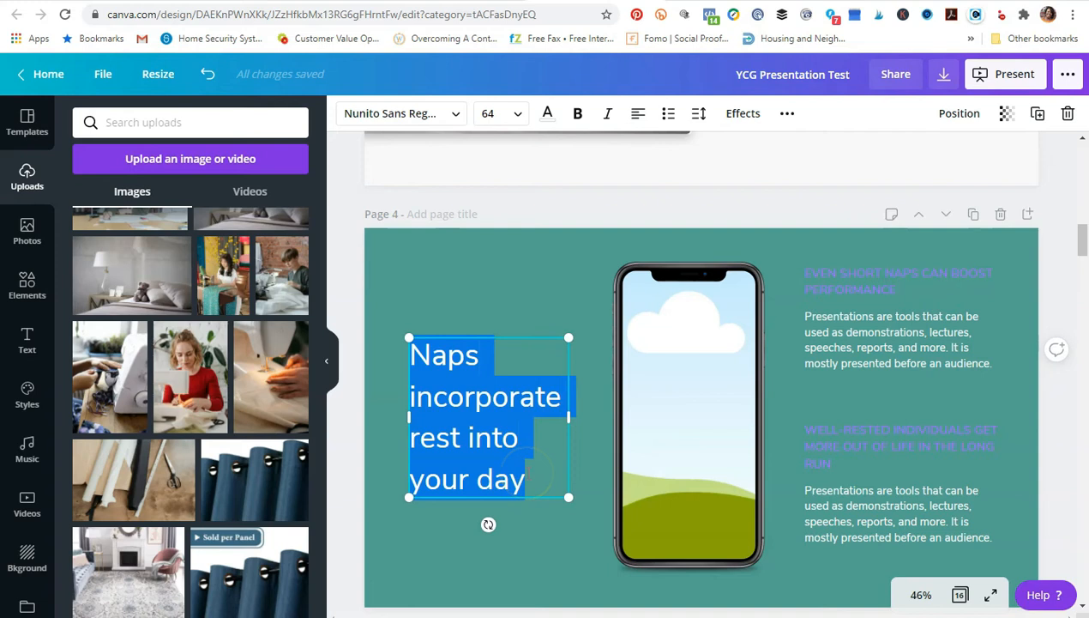
pyautogui.write('getting stat')
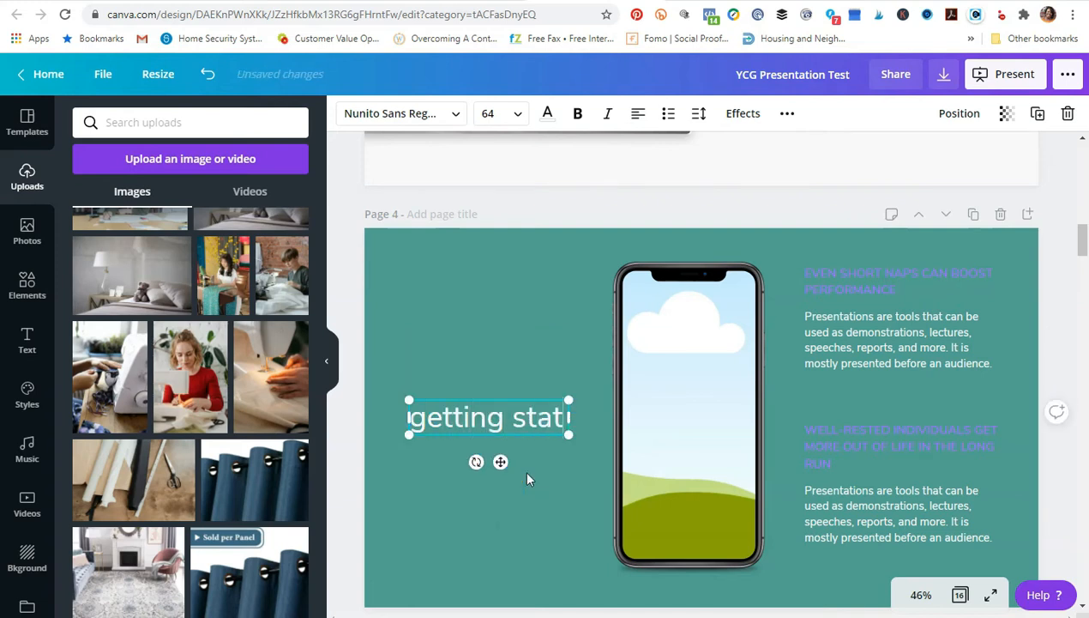
pyautogui.press('BackSpace')
pyautogui.write('rted wi')
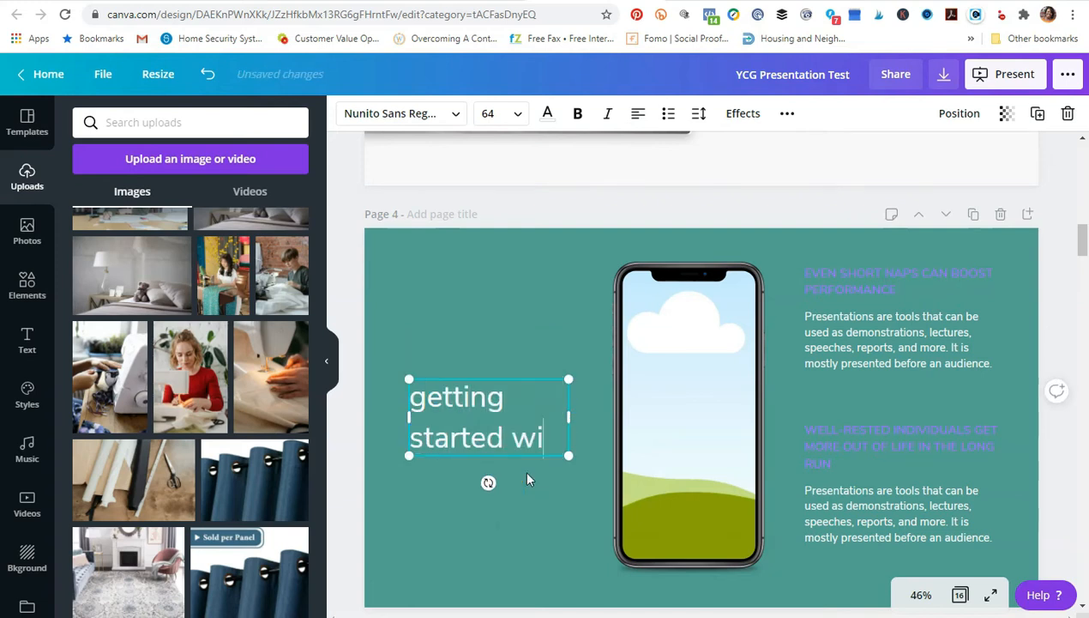
pyautogui.write('th pinterest des')
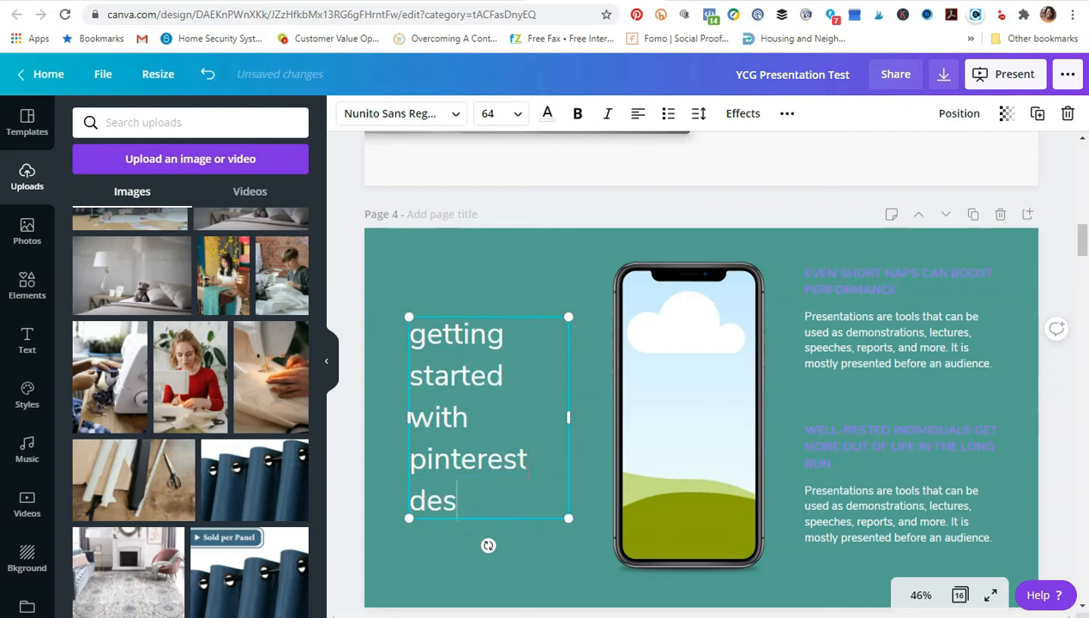
pyautogui.write('ign')
# Step: Fill the page 4 phone frame with the uploaded photo of a sofa with pillows behind a round coffee table
pyautogui.scroll(-10, 125, 423)
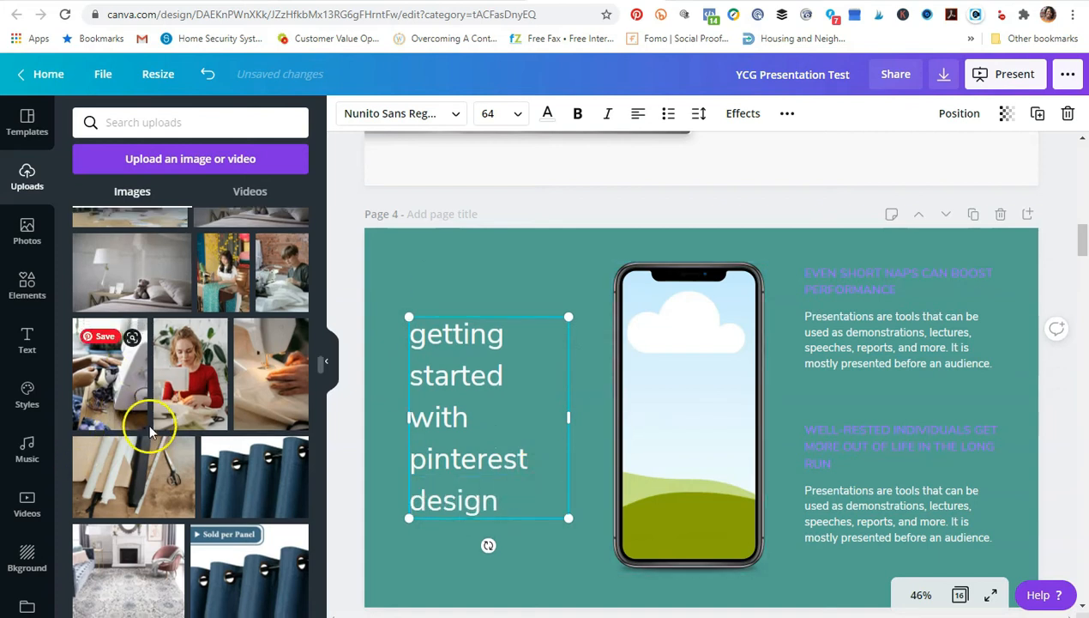
pyautogui.scroll(-3, 151, 426)
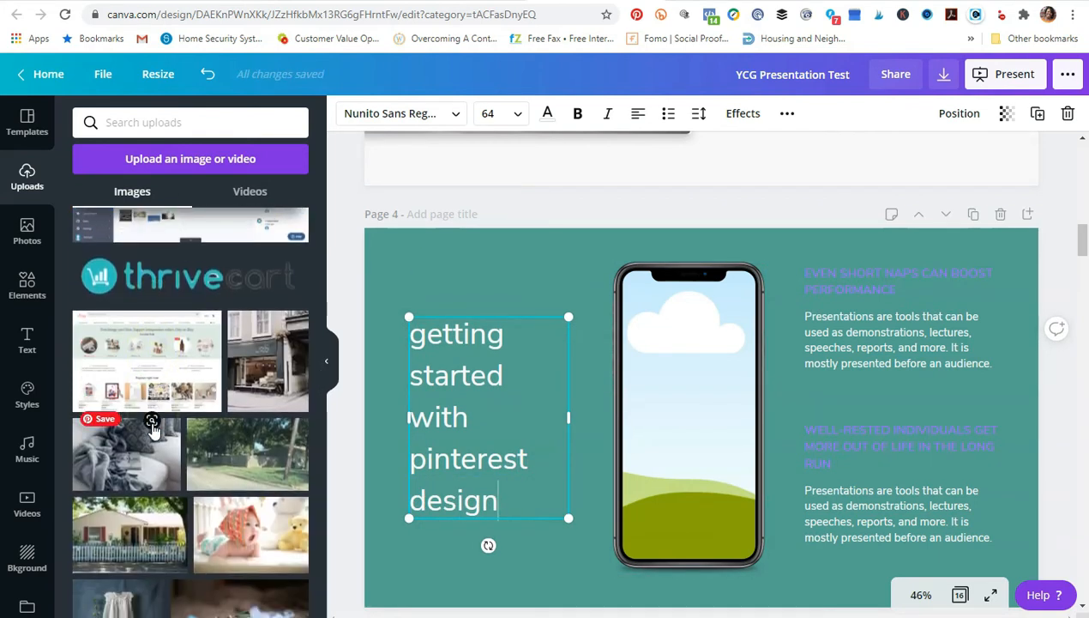
pyautogui.scroll(-15, 157, 436)
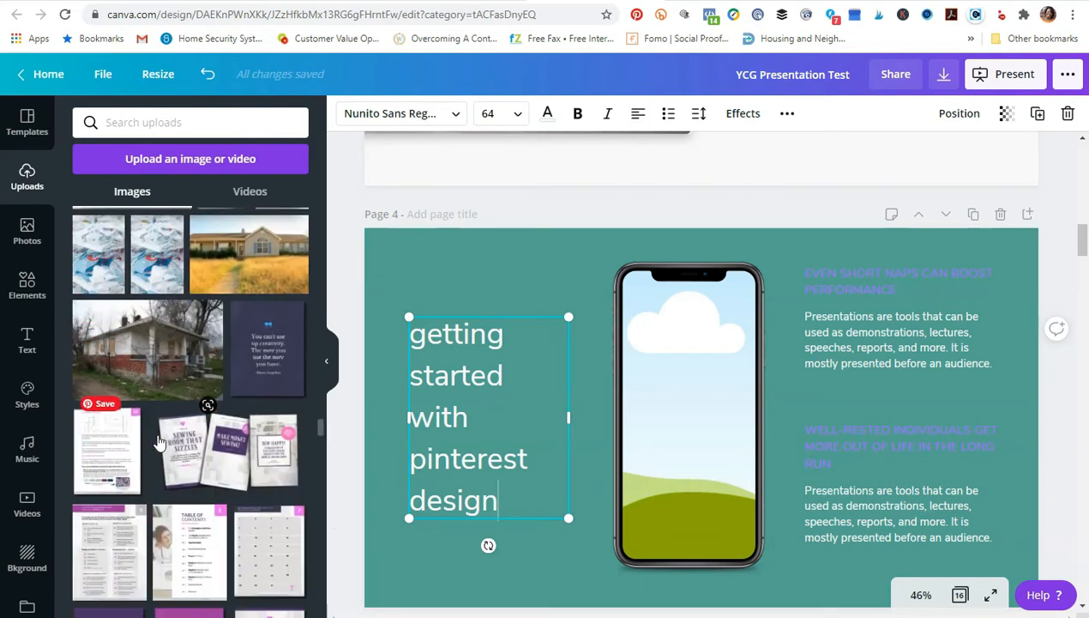
pyautogui.scroll(-15, 165, 437)
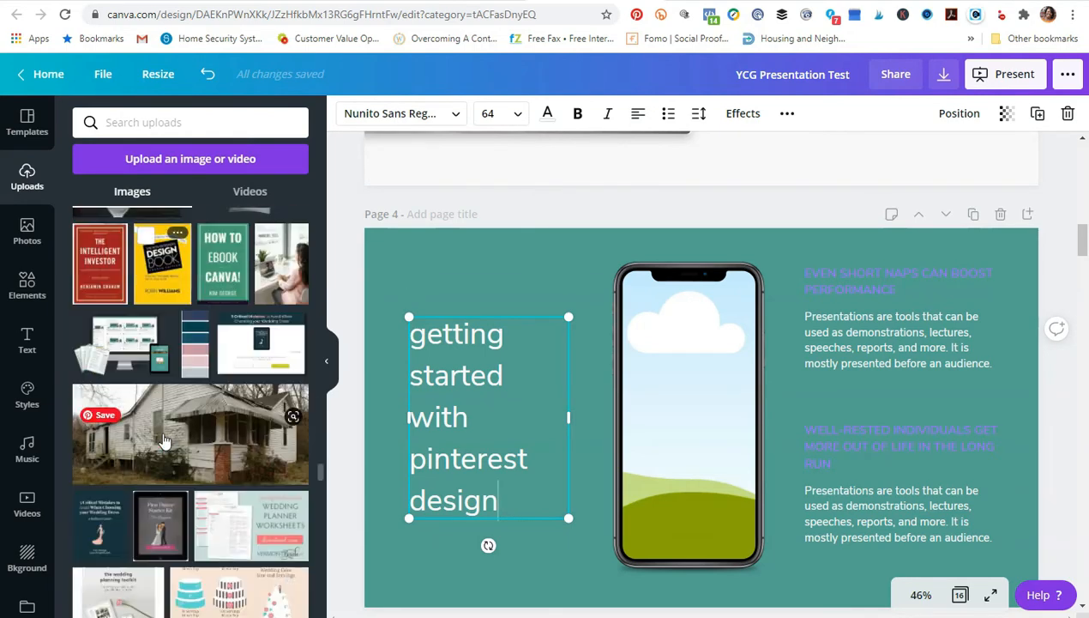
pyautogui.scroll(-15, 167, 437)
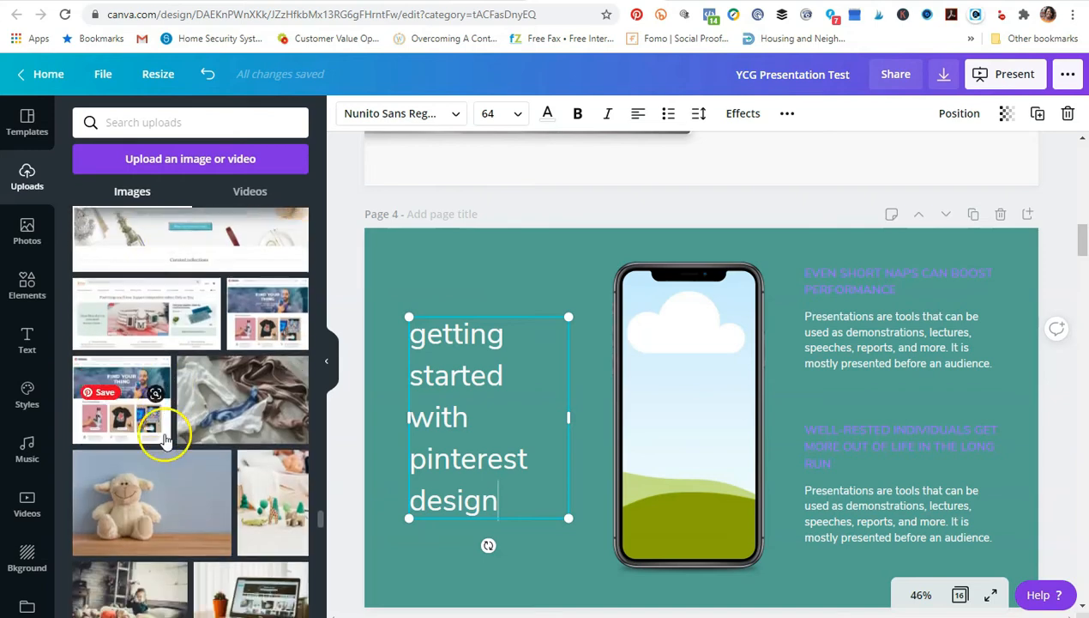
pyautogui.scroll(2, 159, 436)
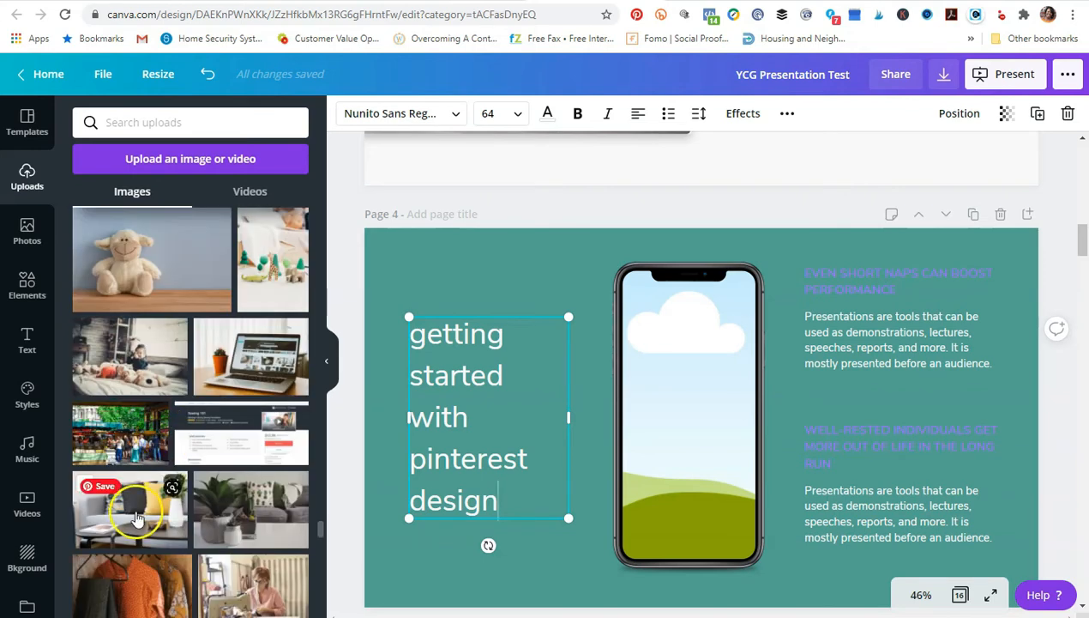
pyautogui.click(158, 500)
pyautogui.moveTo(730, 418); pyautogui.dragTo(700, 437)
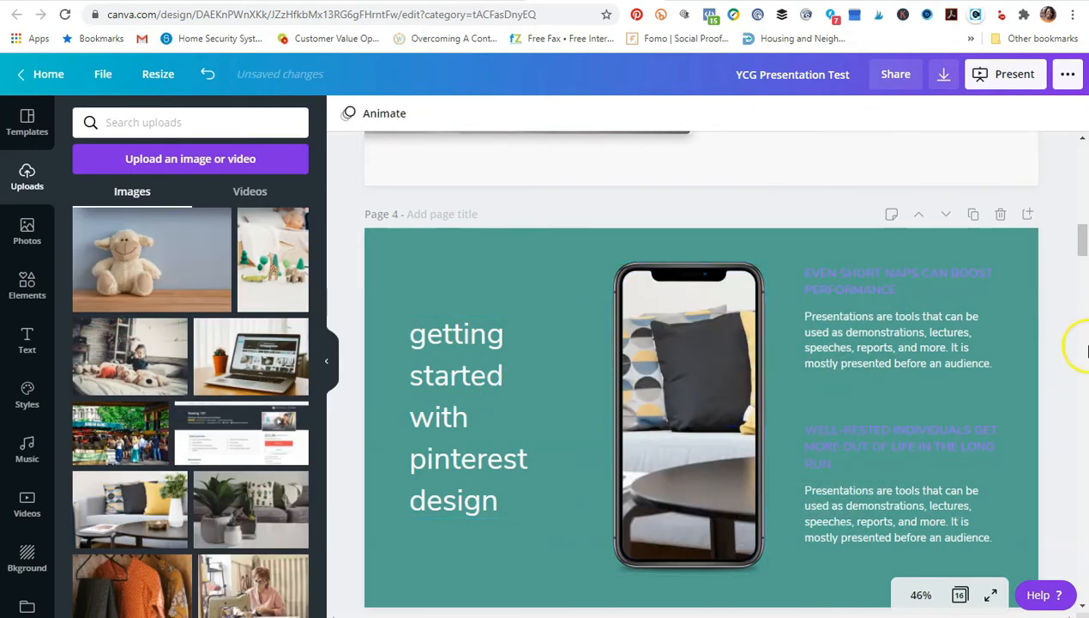
# Step: Try the orange brand color on the page 4 subheading "Even short naps can boost performance"
pyautogui.scroll(-5, 936, 279)
pyautogui.scroll(5, 935, 283)
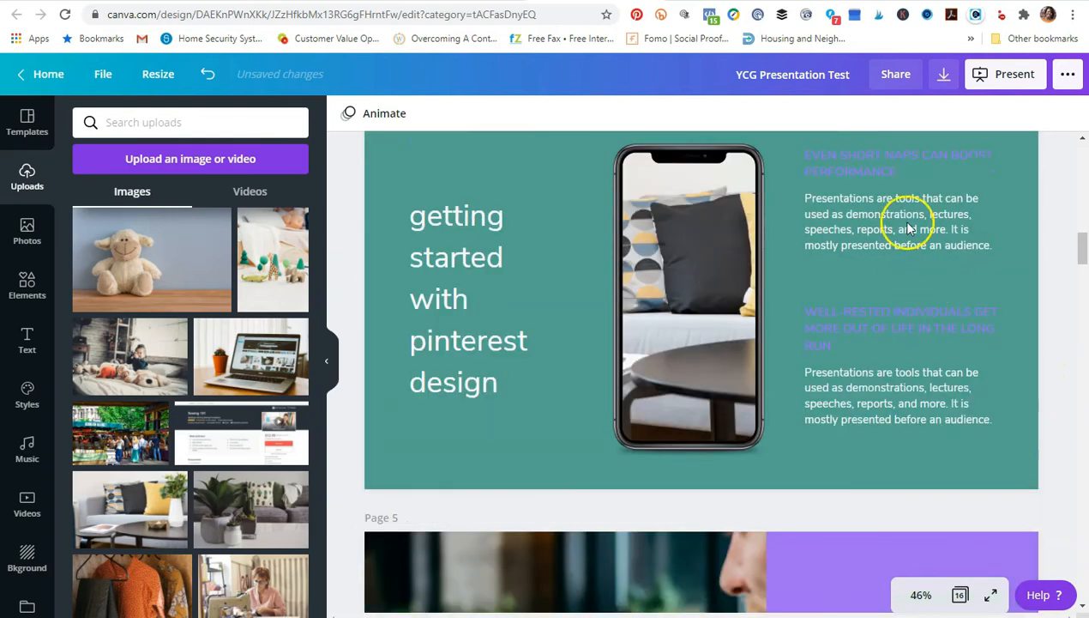
pyautogui.doubleClick(856, 239)
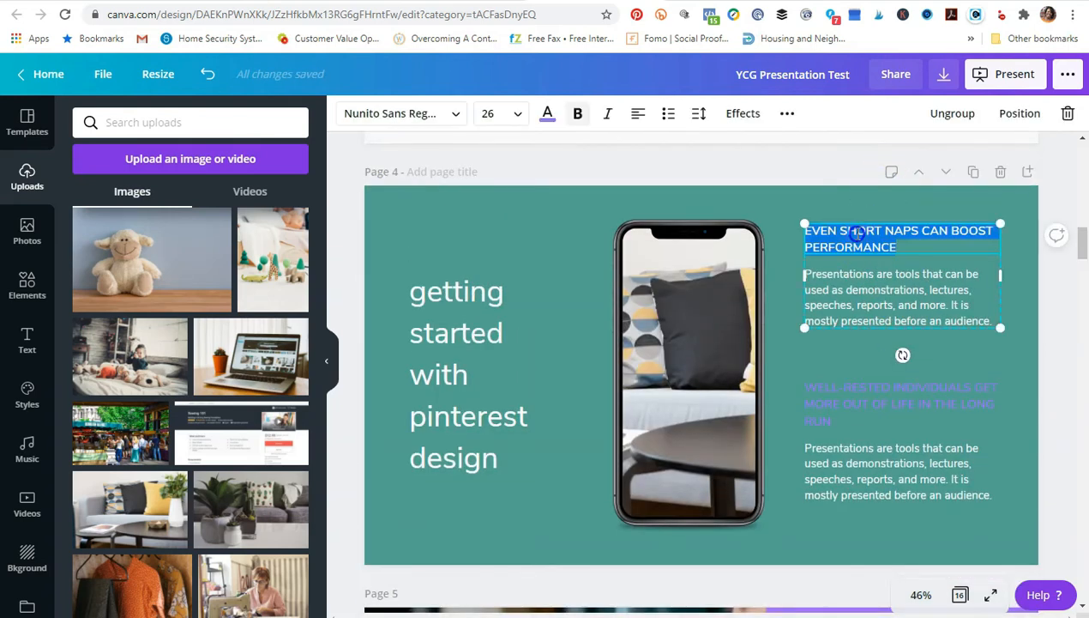
pyautogui.click(547, 114)
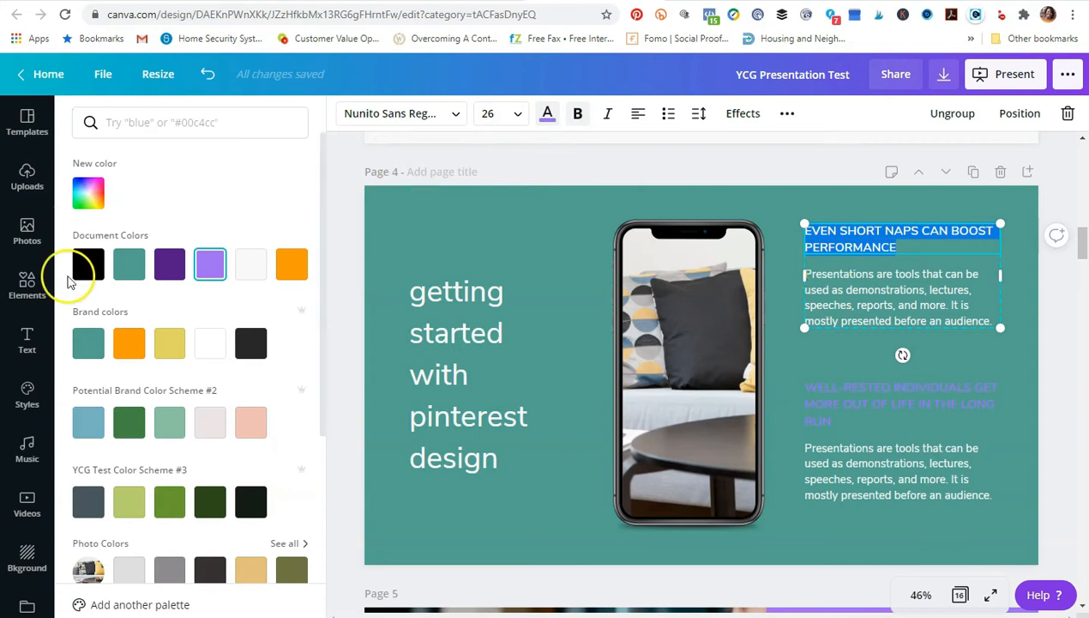
pyautogui.click(130, 351)
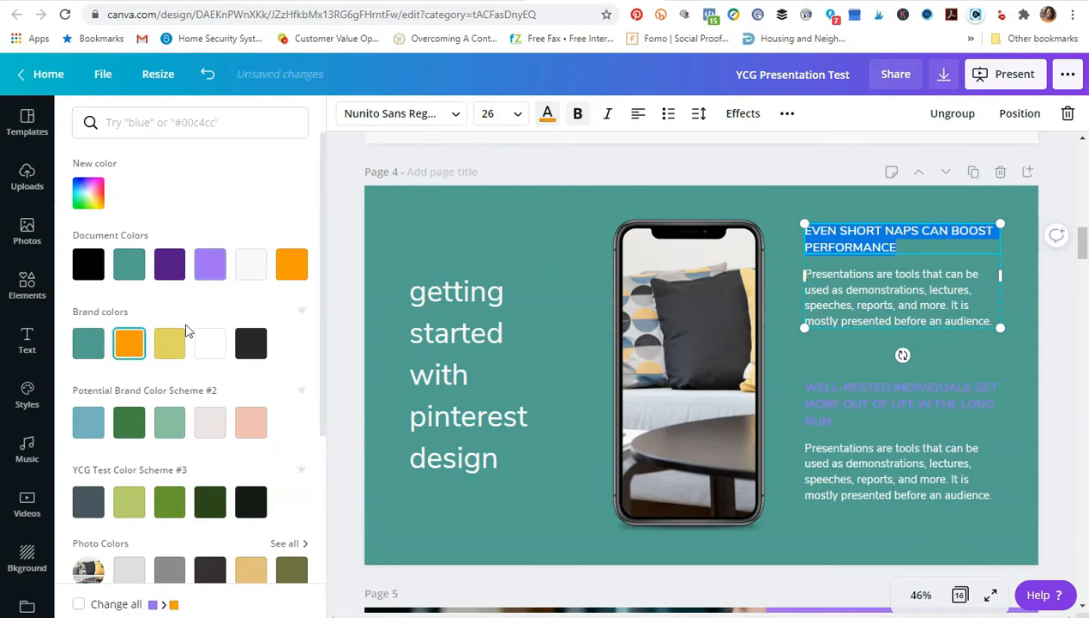
pyautogui.click(1057, 309)
# Step: Change the page 4 subheading "Even short naps can boost performance" to the yellow brand color
pyautogui.click(880, 235)
pyautogui.click(873, 233)
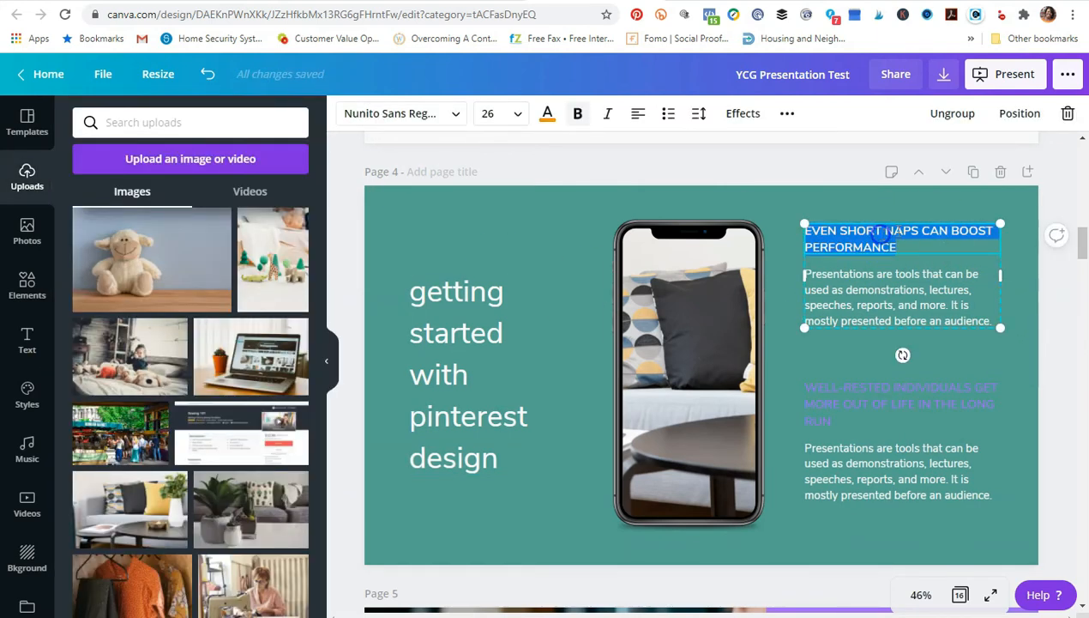
pyautogui.click(545, 114)
pyautogui.click(157, 339)
pyautogui.click(1066, 355)
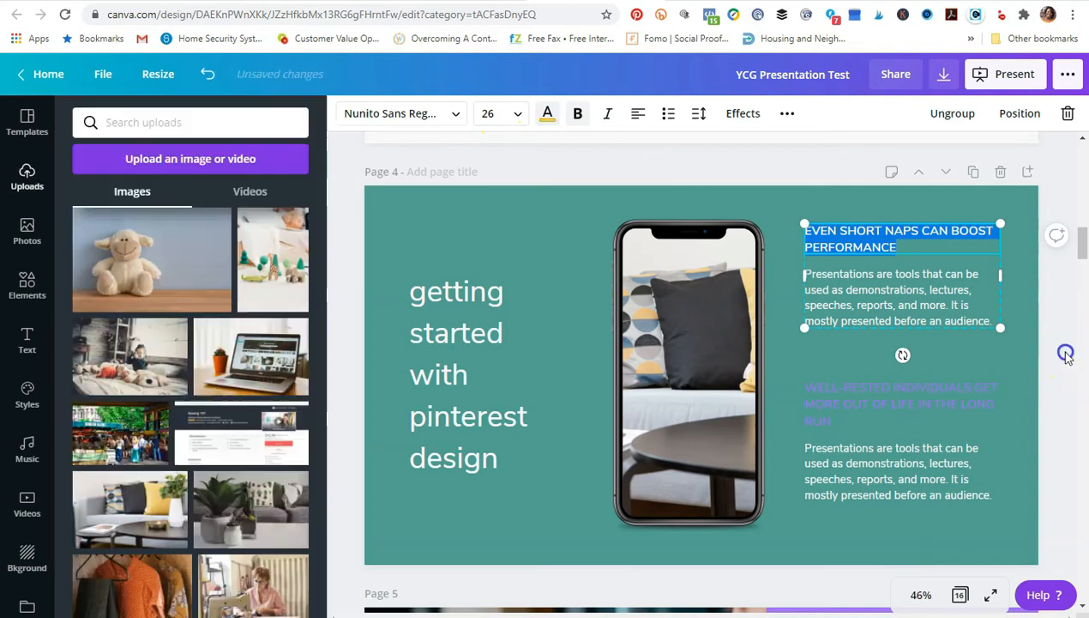
# Step: Change the page 4 subheading "Well-rested individuals get more out of life in the long run" to the yellow brand color
pyautogui.click(844, 412)
pyautogui.click(847, 396)
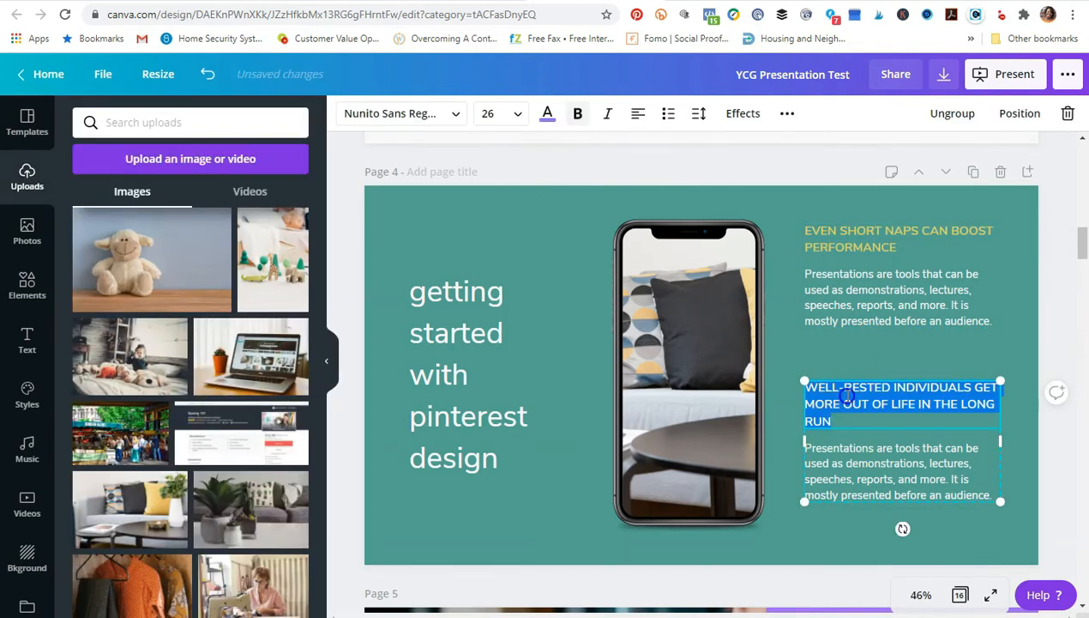
pyautogui.click(548, 113)
pyautogui.click(170, 383)
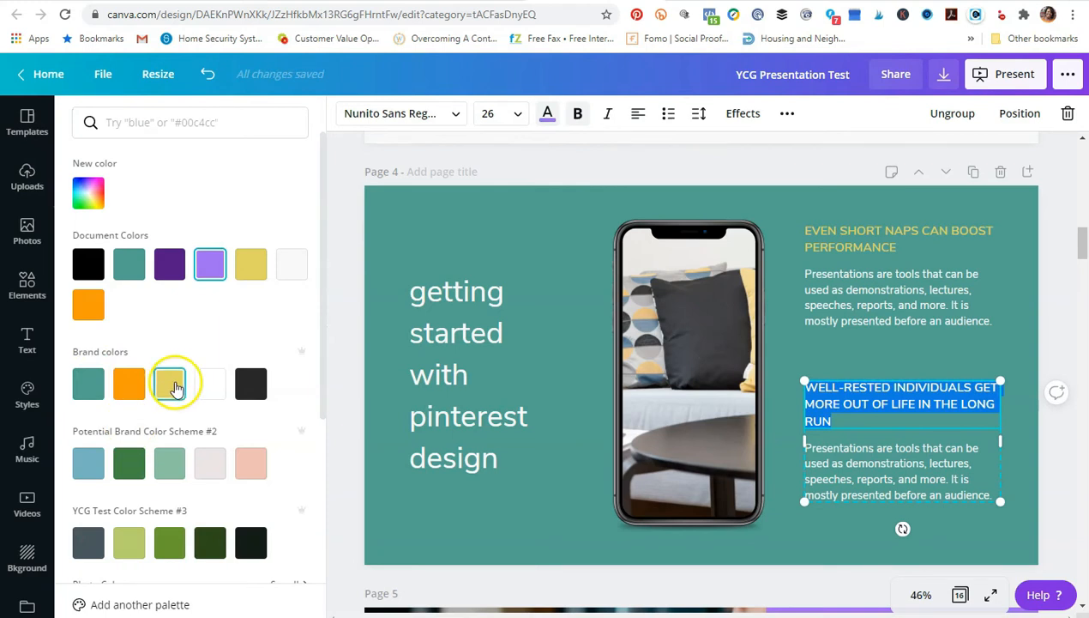
pyautogui.click(1059, 392)
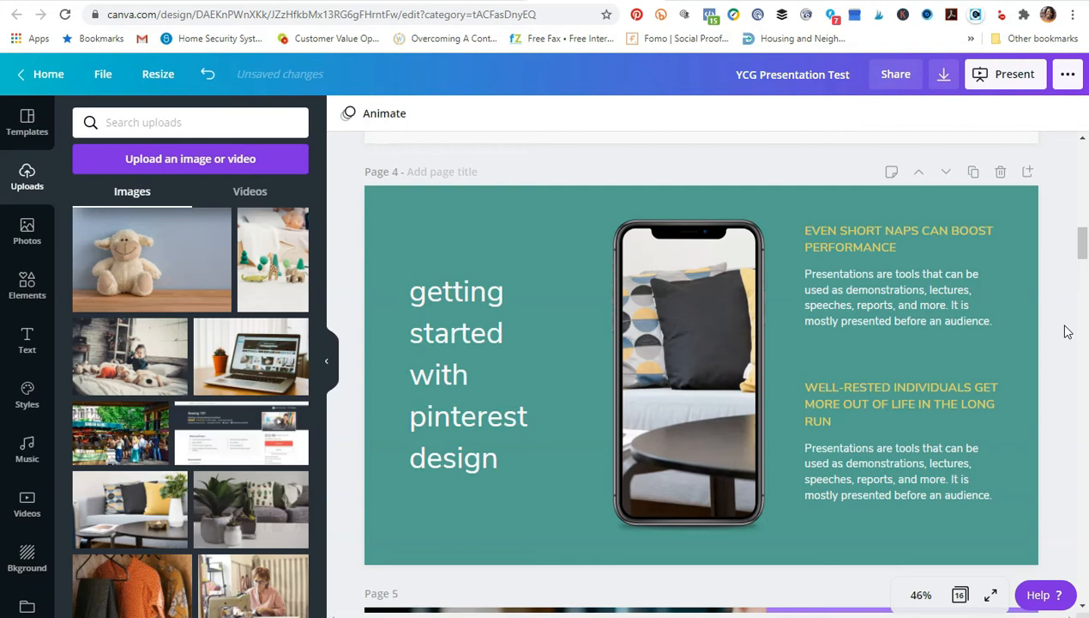
# Step: Change the page 5 background from purple to the teal brand color
pyautogui.scroll(-5, 1065, 331)
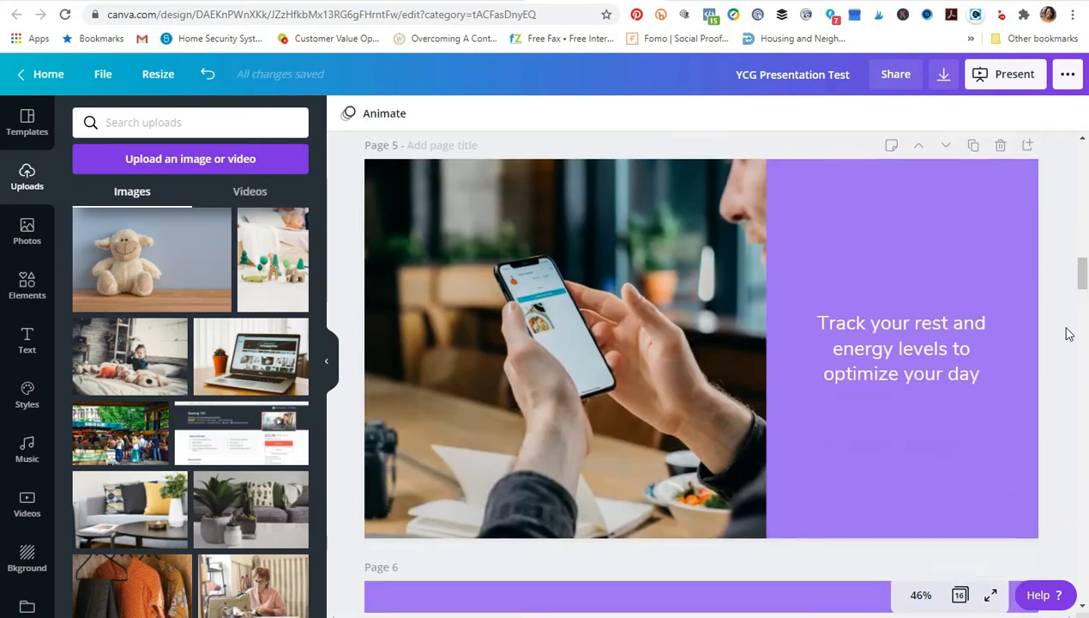
pyautogui.click(888, 229)
pyautogui.click(347, 114)
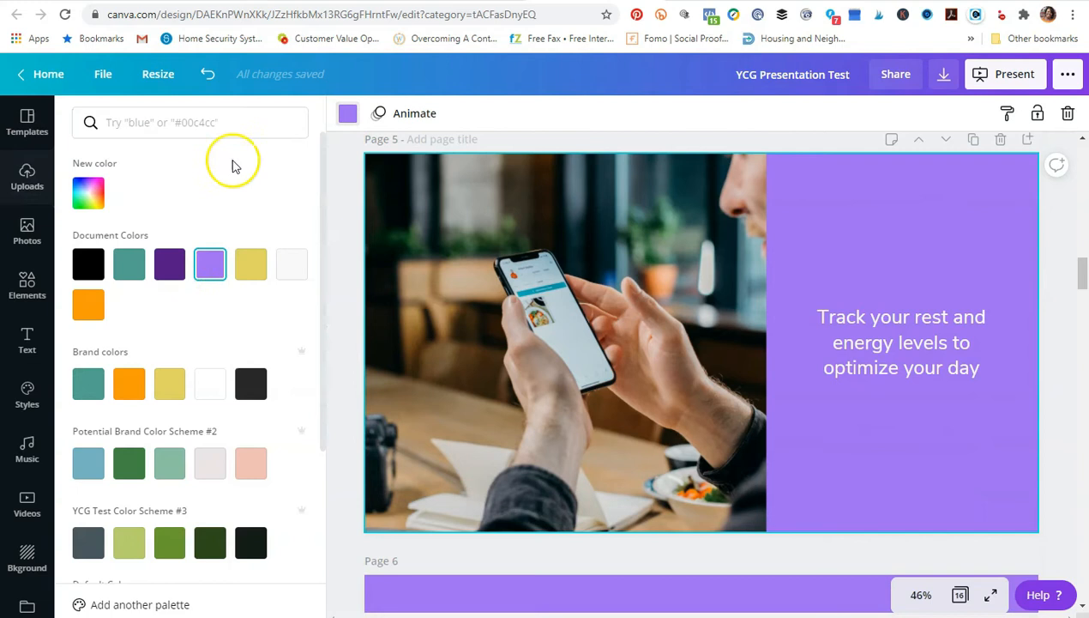
pyautogui.click(90, 384)
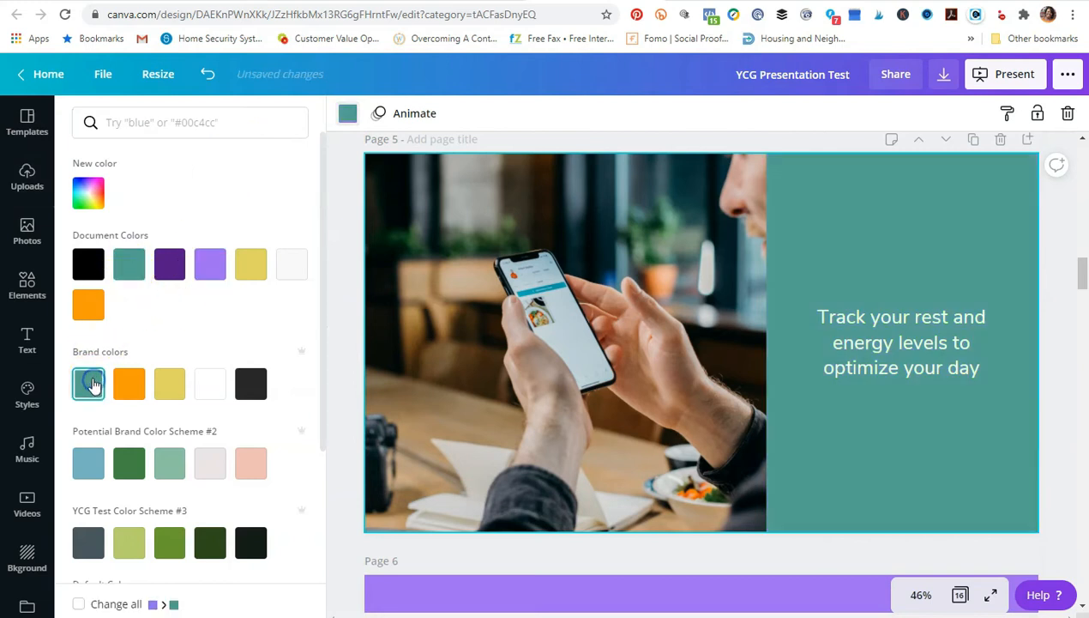
pyautogui.click(539, 269)
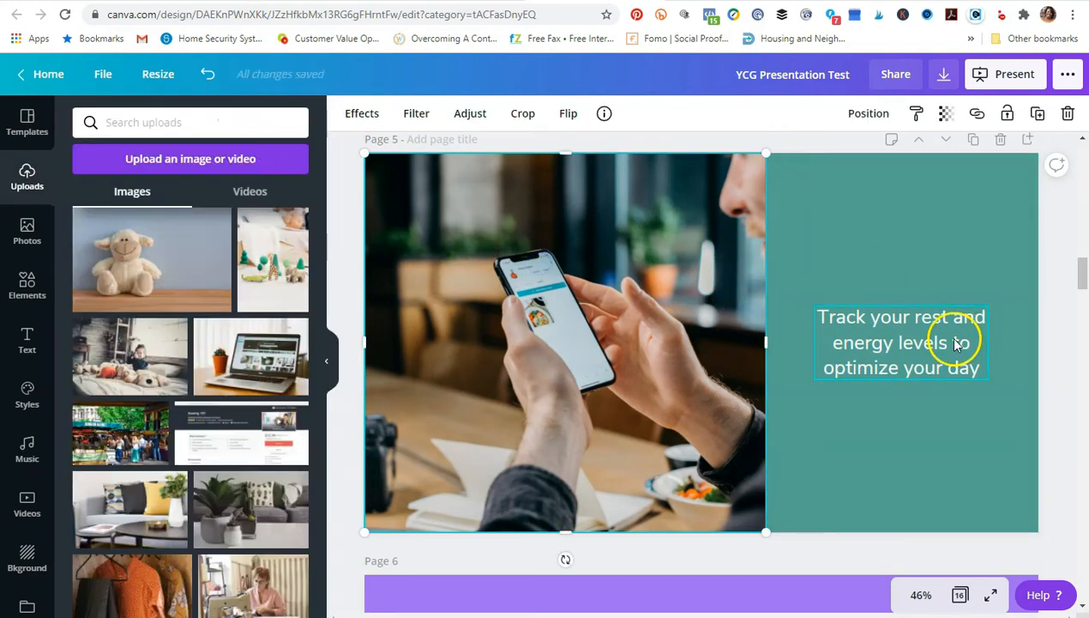
# Step: Replace the word "rest" in the page 5 text with "pinterest designs and engagement"
pyautogui.click(932, 353)
pyautogui.click(910, 316)
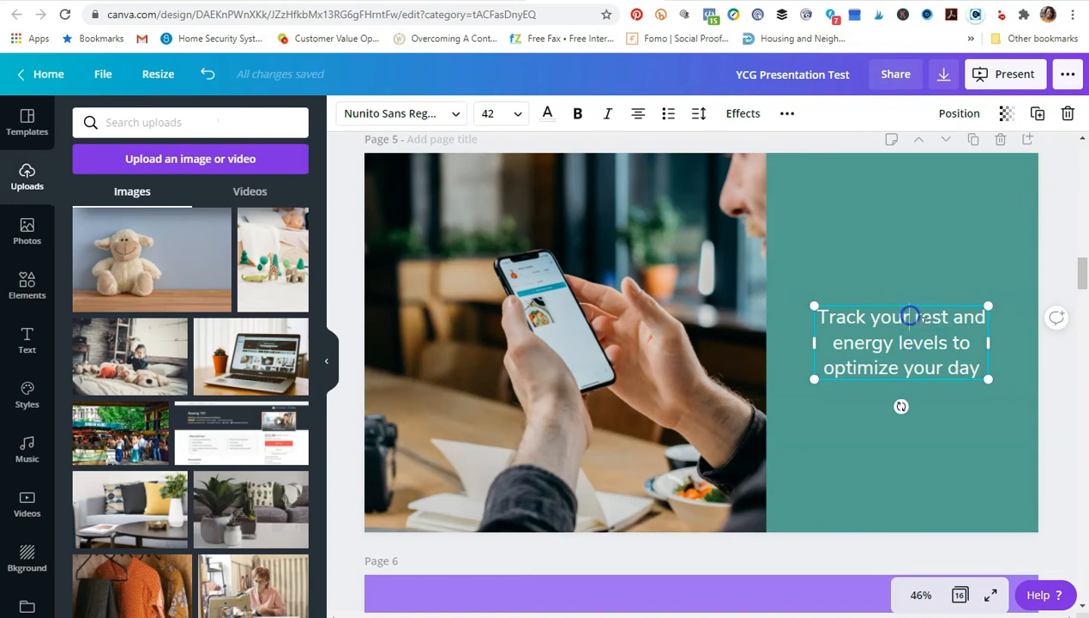
pyautogui.moveTo(916, 319); pyautogui.dragTo(968, 369)
pyautogui.click(939, 314)
pyautogui.write('pintees')
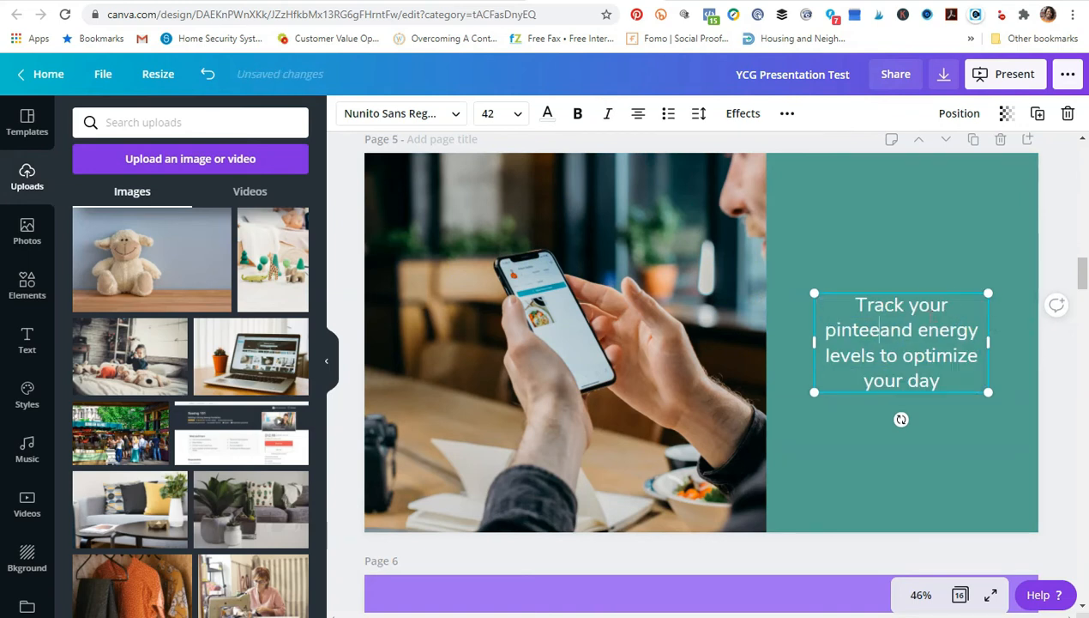
pyautogui.press('BackSpace')
pyautogui.press('BackSpace')
pyautogui.write('rest designs')
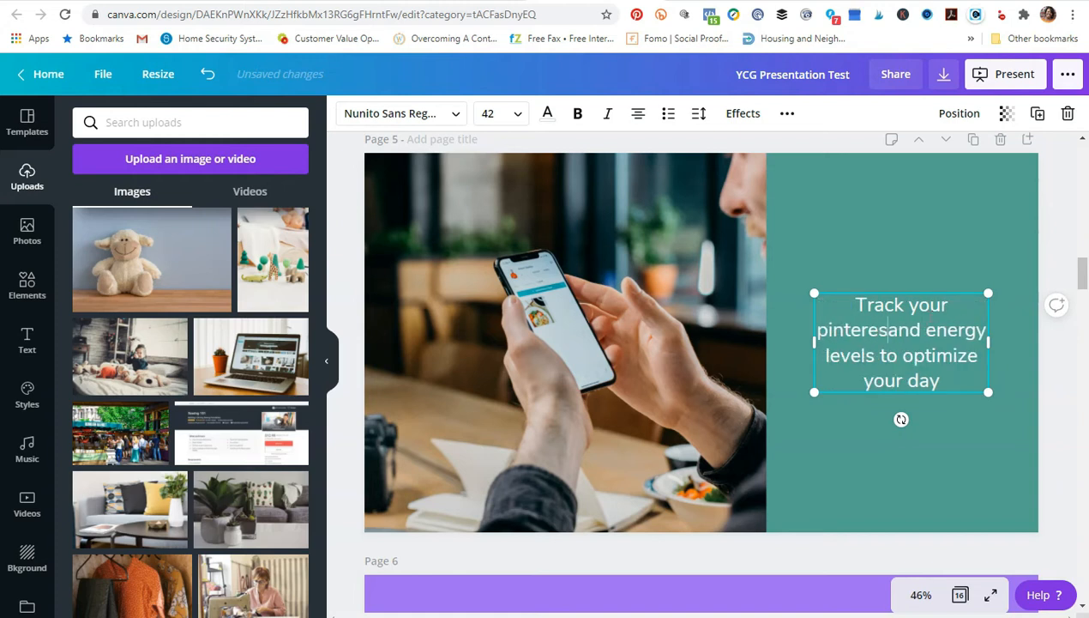
pyautogui.write(' and eng')
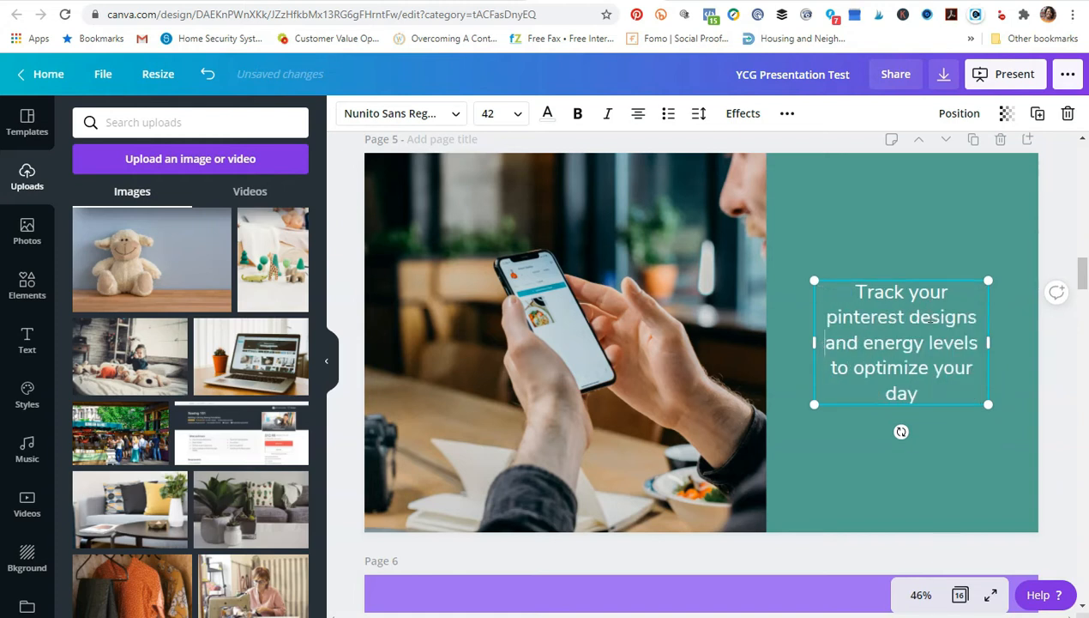
pyautogui.write('agement')
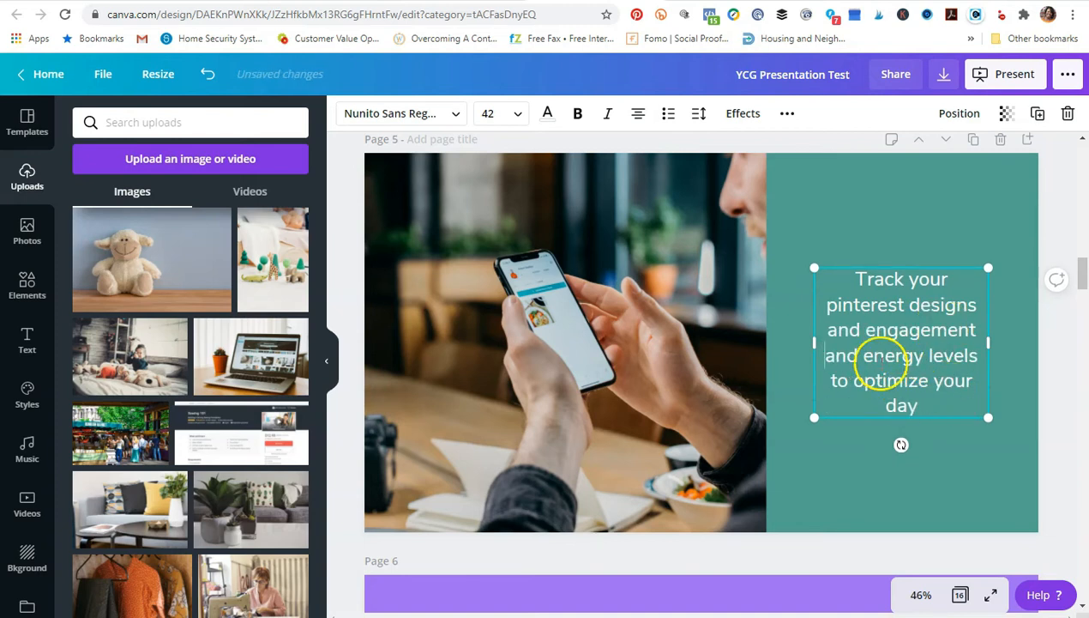
# Step: Replace the ending "and energy levels to optimize your day" of the page 5 text with "everyday"
pyautogui.moveTo(866, 356); pyautogui.dragTo(935, 401)
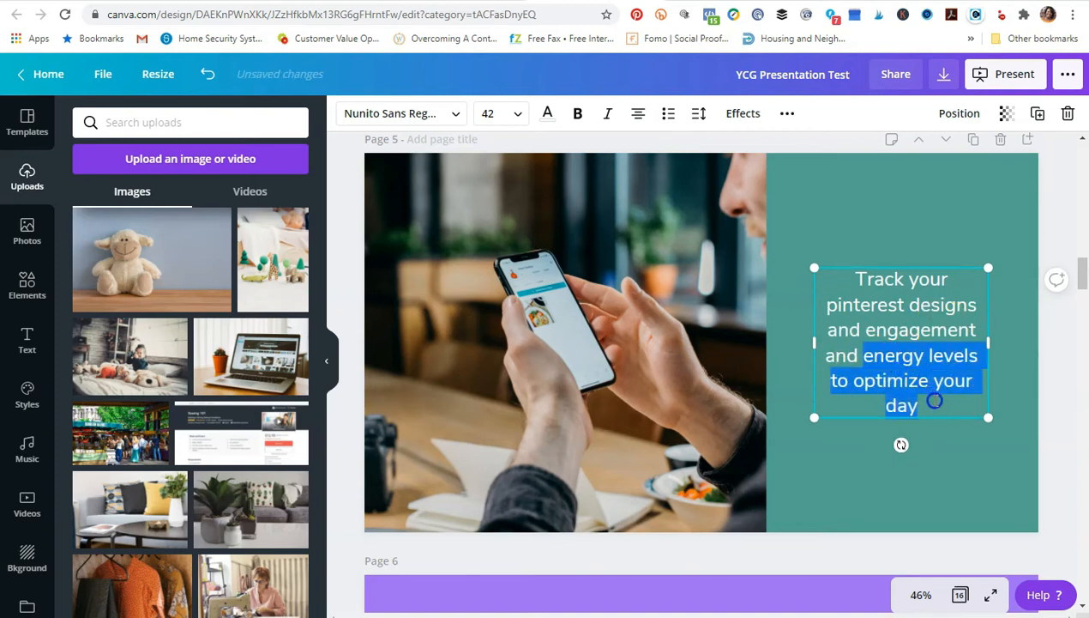
pyautogui.write('y')
pyautogui.press('BackSpace')
pyautogui.press('BackSpace')
pyautogui.press('BackSpace')
pyautogui.write('yo')
pyautogui.press('BackSpace')
pyautogui.press('BackSpace')
pyautogui.write('every')
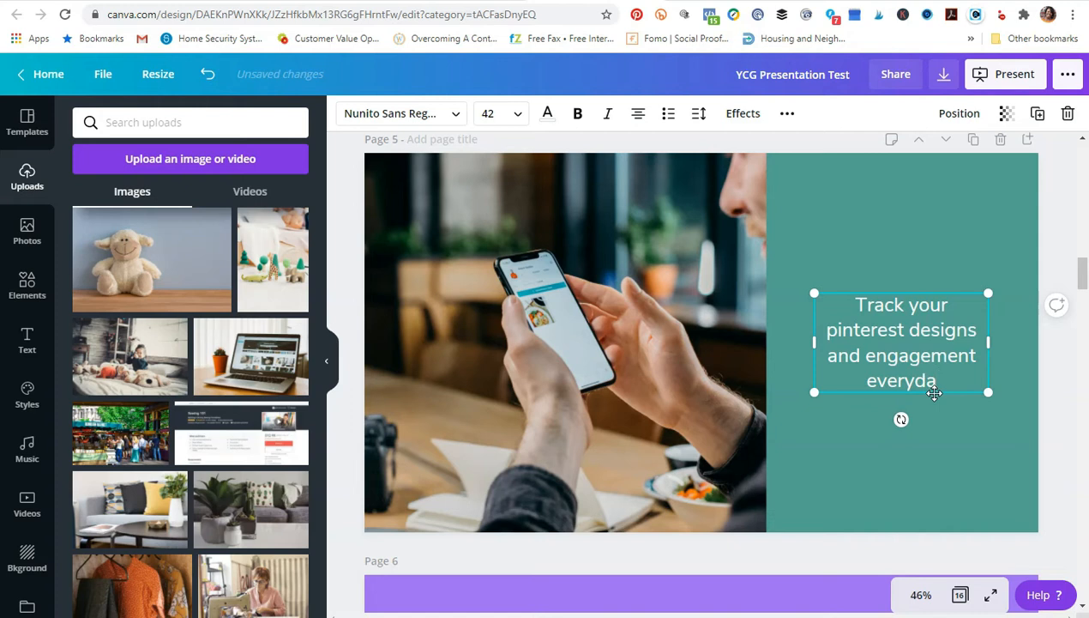
pyautogui.click(1045, 465)
# Step: Change the purple background area of page 6 to the teal document color
pyautogui.scroll(-2, 620, 364)
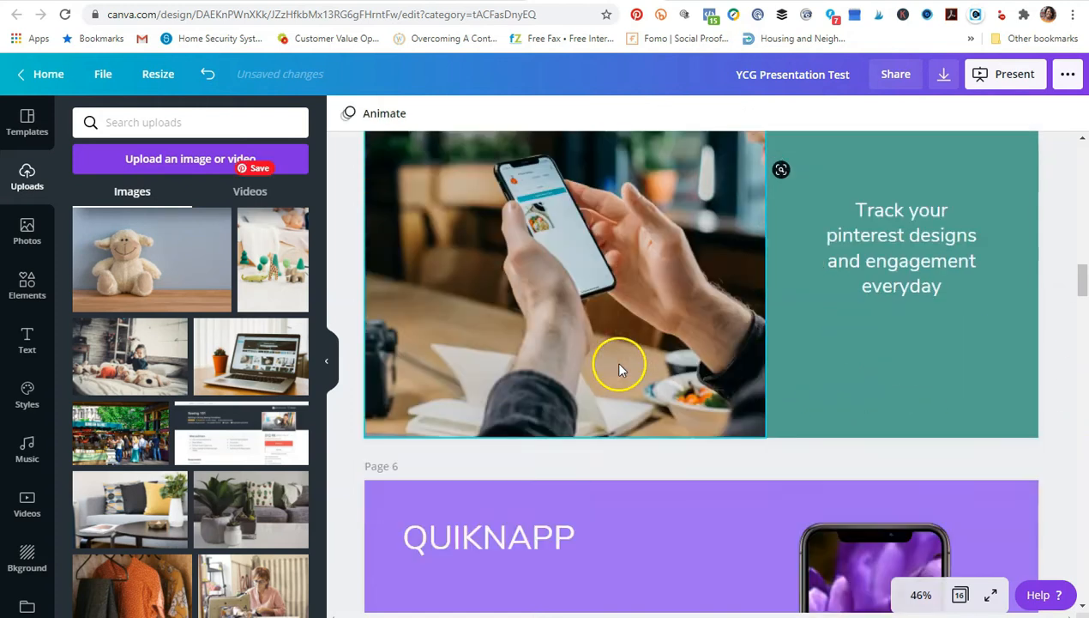
pyautogui.scroll(-5, 620, 367)
pyautogui.scroll(1, 619, 377)
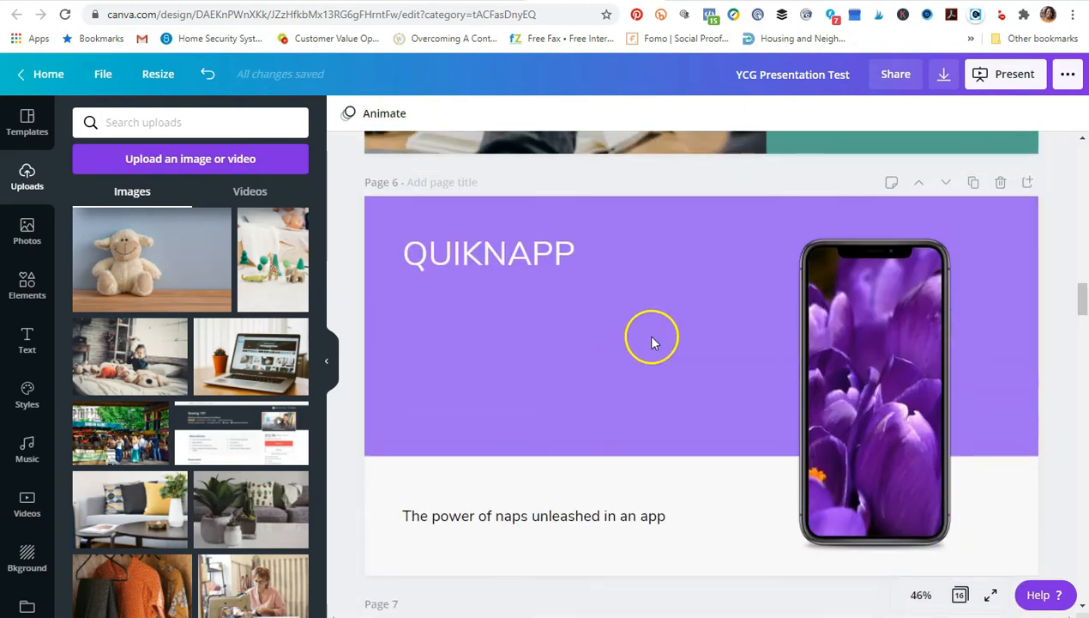
pyautogui.click(540, 226)
pyautogui.click(350, 113)
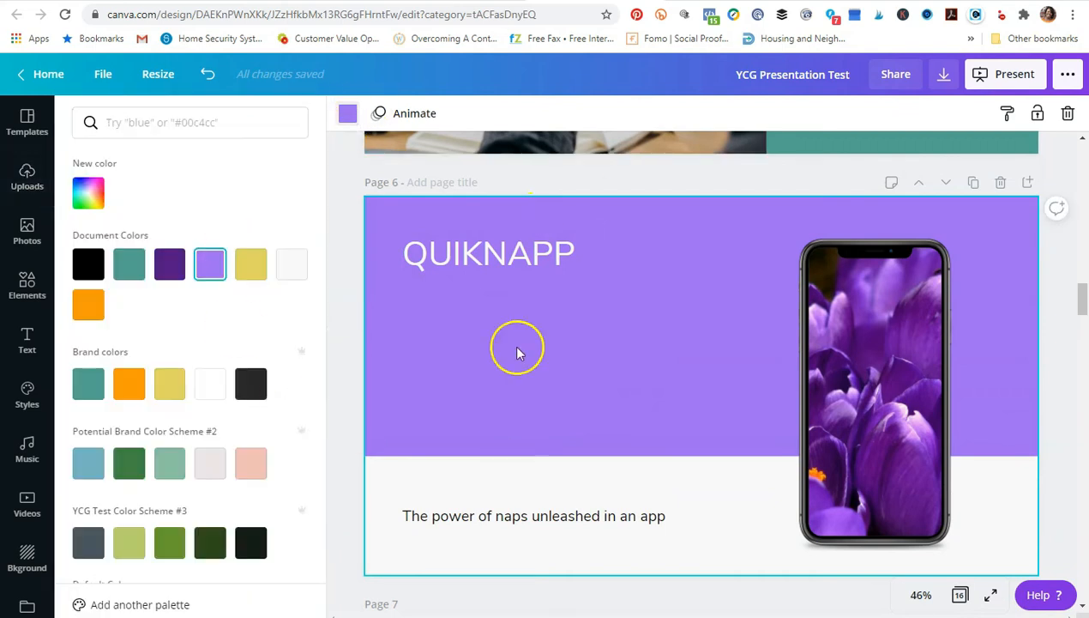
pyautogui.click(129, 265)
# Step: Replace the page 6 heading "QUIKNAPP" with "PINTEREST FOR BUSINESS"
pyautogui.doubleClick(491, 246)
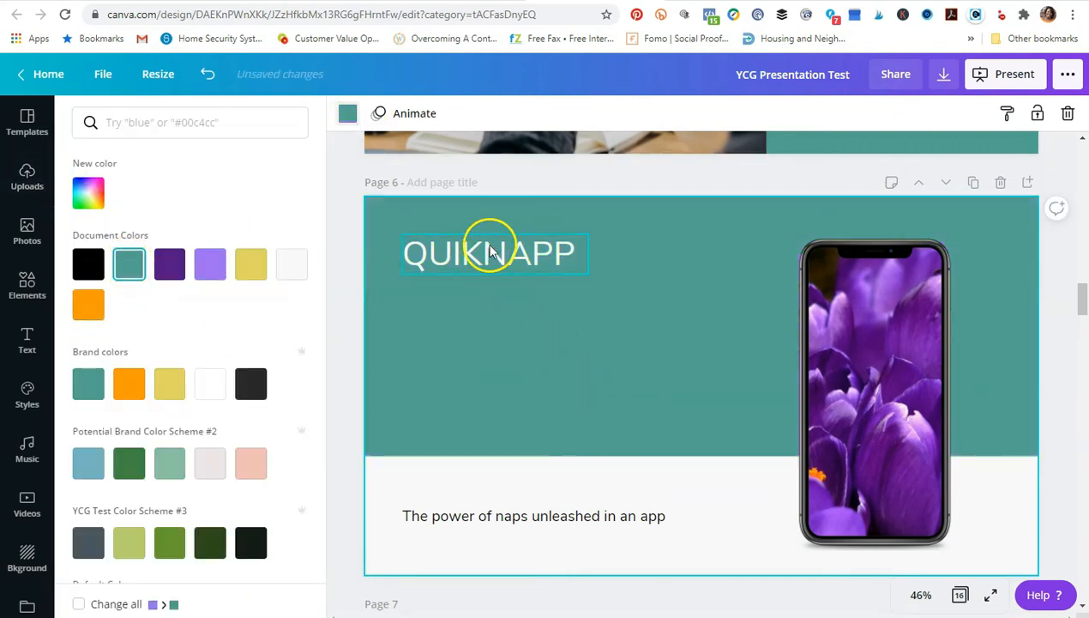
pyautogui.write('OIU')
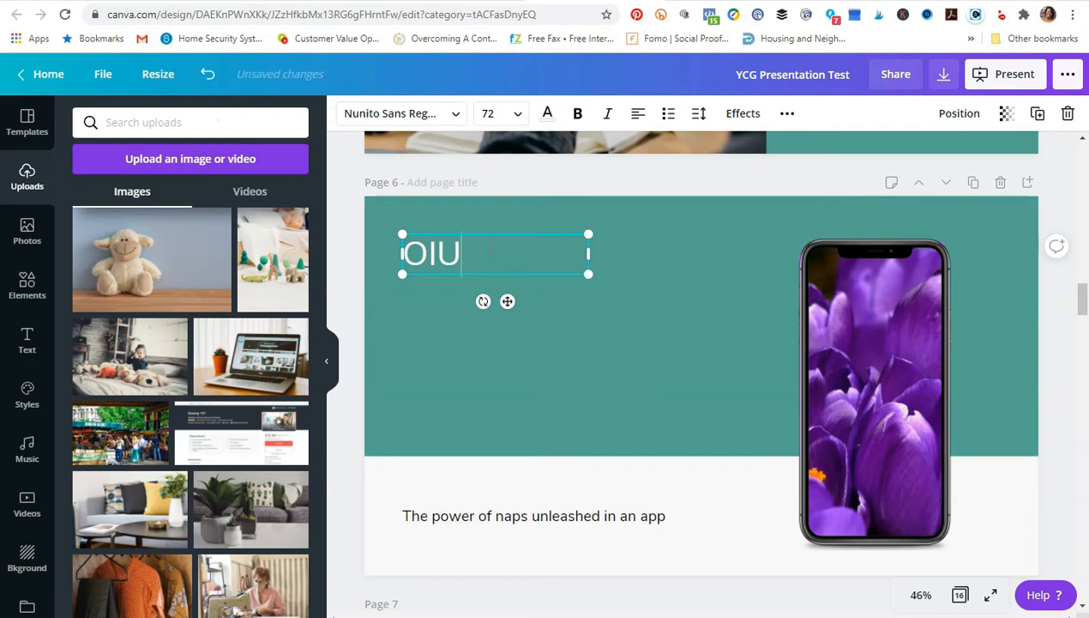
pyautogui.write('BEREST')
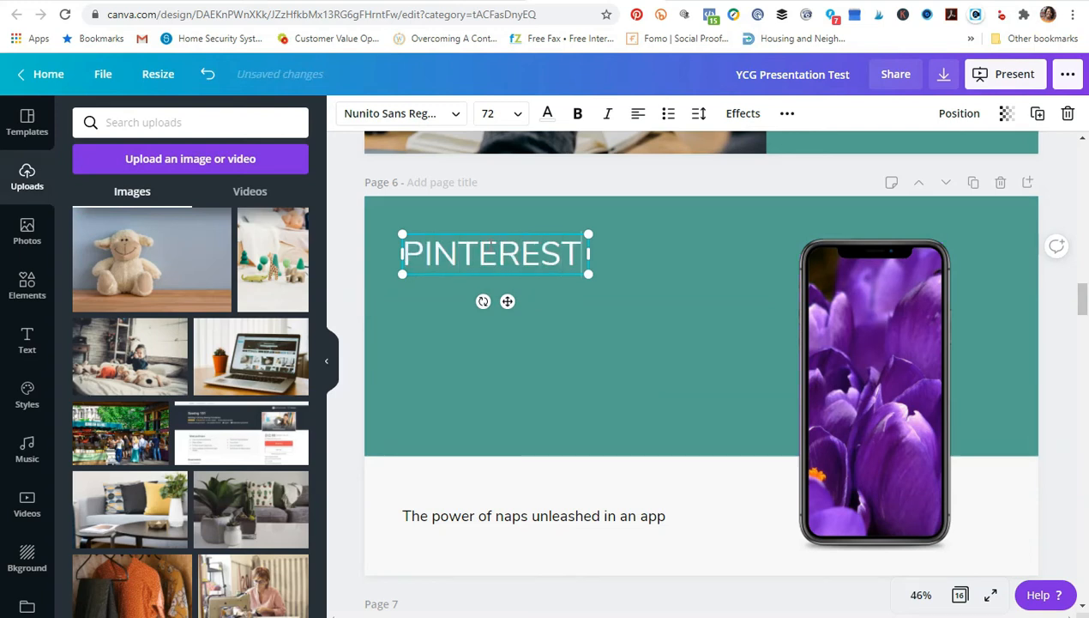
pyautogui.write(' FOR BUSINESS')
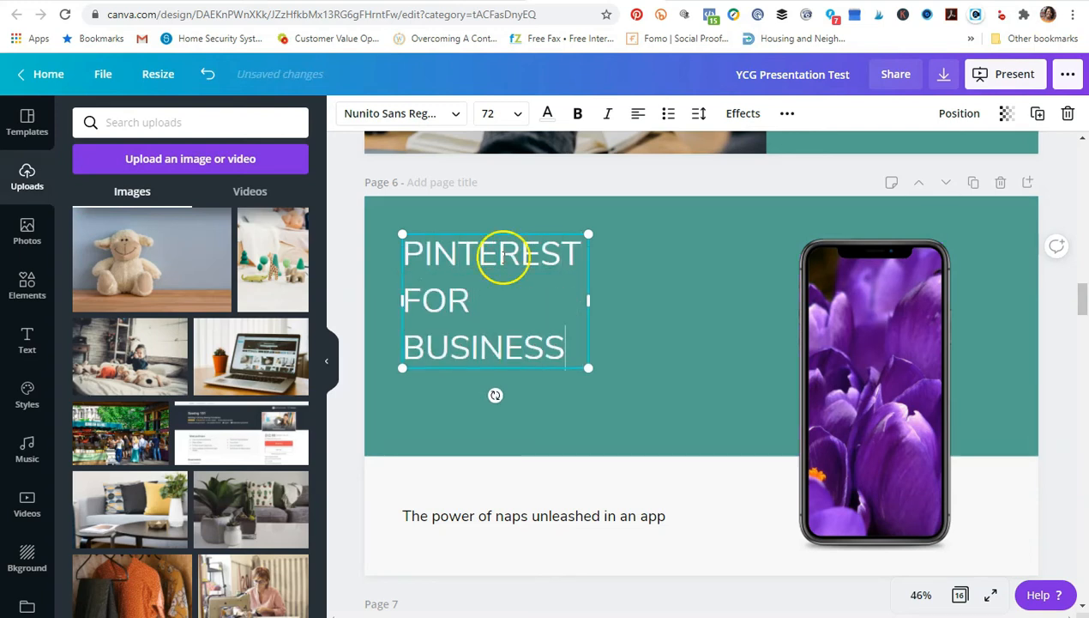
# Step: Reword the page 6 tagline to "The power of stunning graphics unleashed"
pyautogui.doubleClick(561, 522)
pyautogui.click(543, 518)
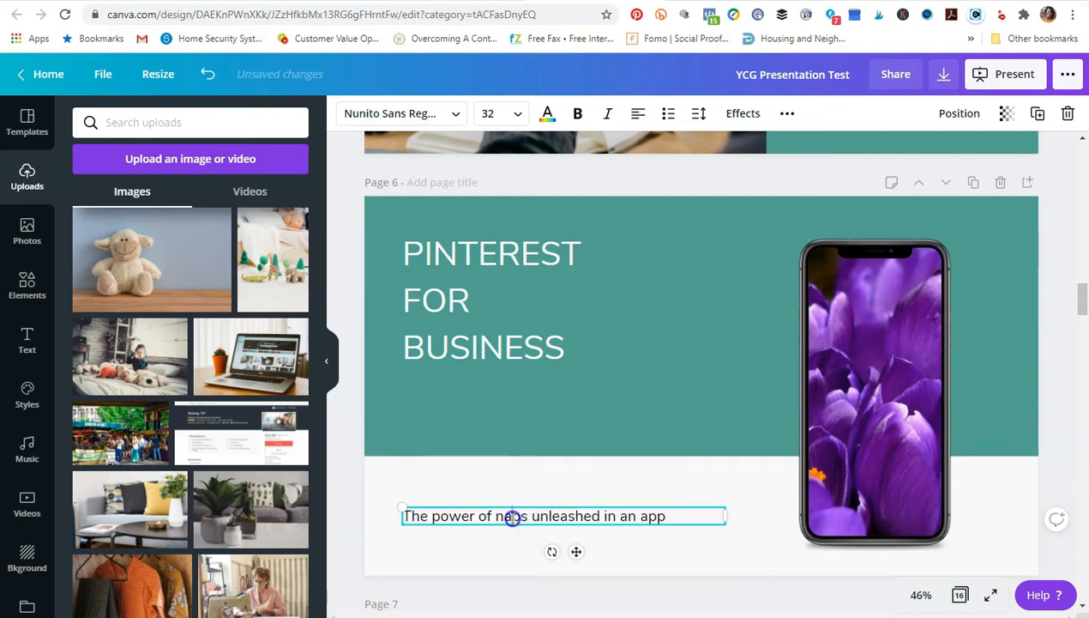
pyautogui.write('sty')
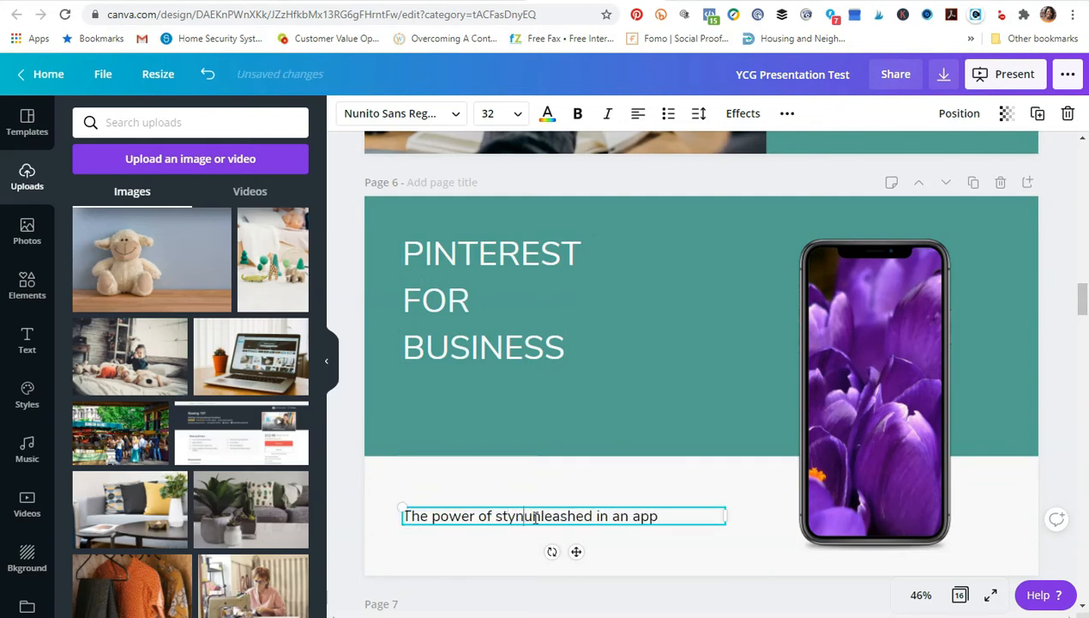
pyautogui.write('nning graphics')
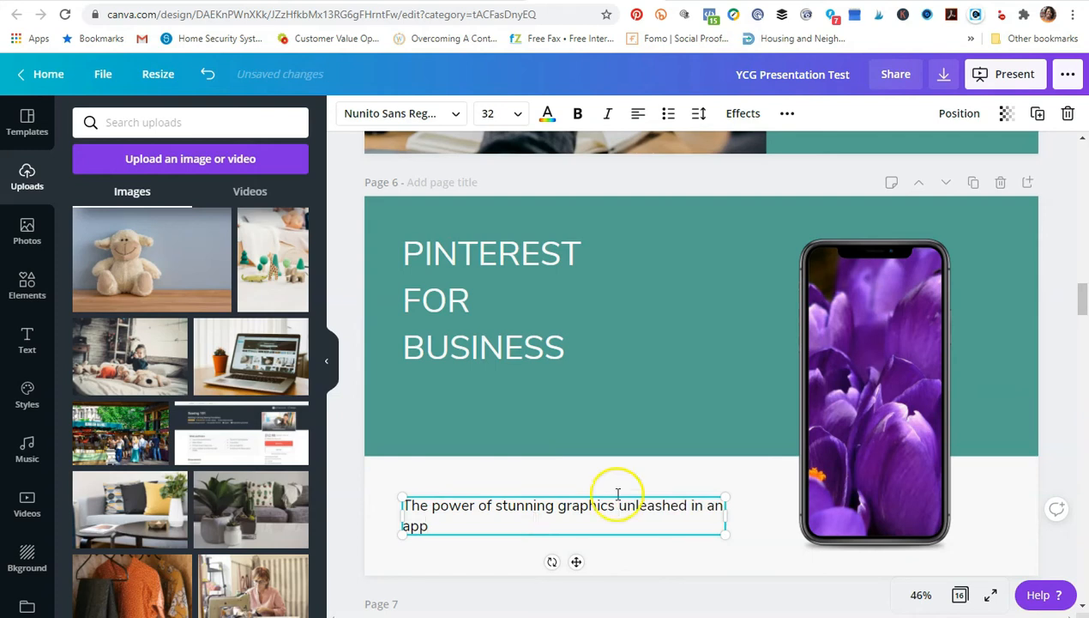
pyautogui.moveTo(693, 503); pyautogui.dragTo(713, 528)
pyautogui.press('BackSpace')
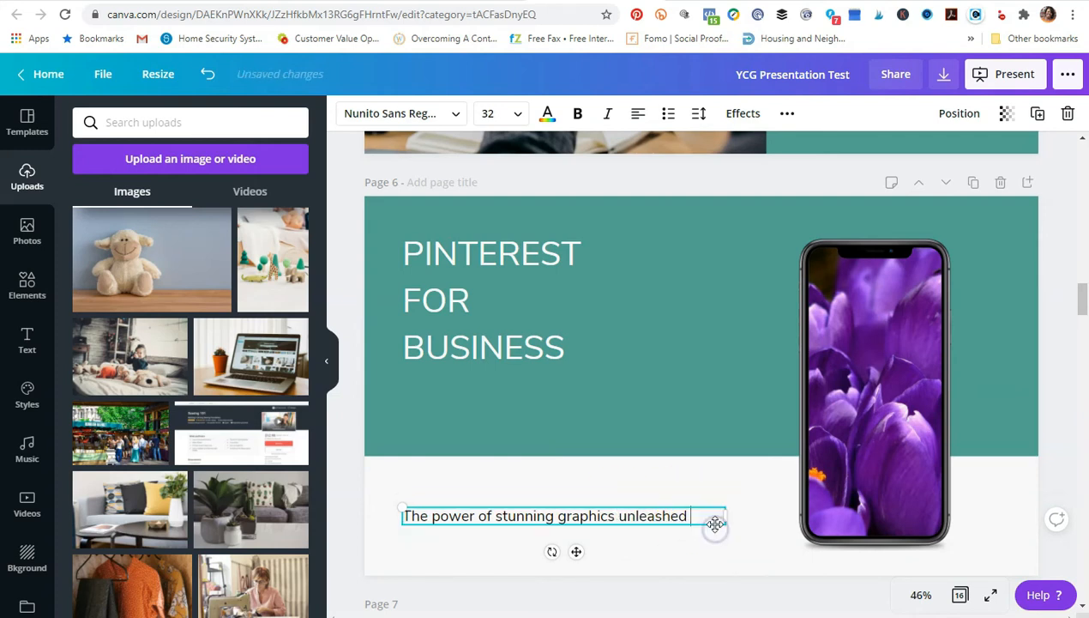
pyautogui.click(1064, 326)
# Step: Try deleting the whole phone frame from page 6, and undo the deletion
pyautogui.click(861, 325)
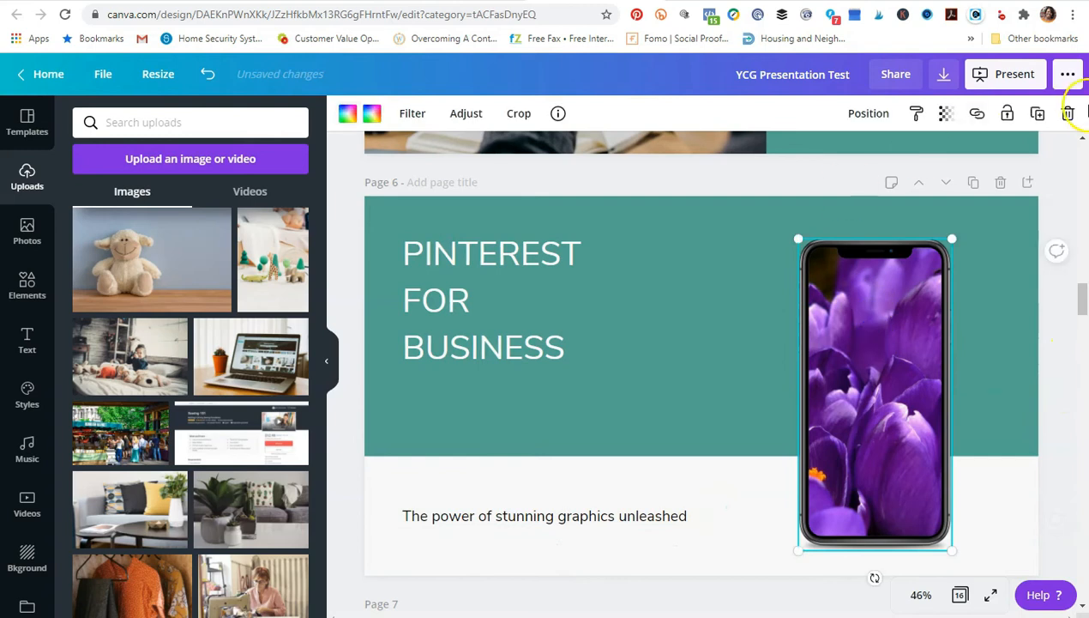
pyautogui.click(1069, 114)
pyautogui.click(1036, 191)
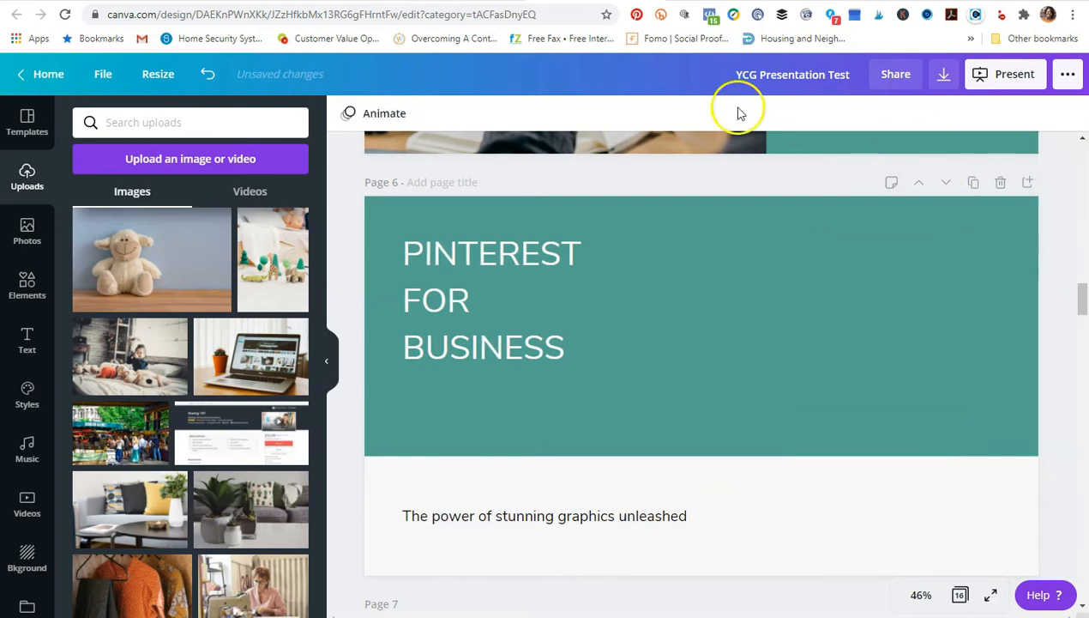
pyautogui.click(208, 75)
# Step: Replace the page 6 phone image with the uploaded photo of a woman in pink at a laptop, and move the heading slightly lower
pyautogui.click(897, 282)
pyautogui.click(1068, 114)
pyautogui.click(1034, 155)
pyautogui.scroll(-2, 175, 396)
pyautogui.scroll(2, 180, 405)
pyautogui.scroll(-3, 180, 405)
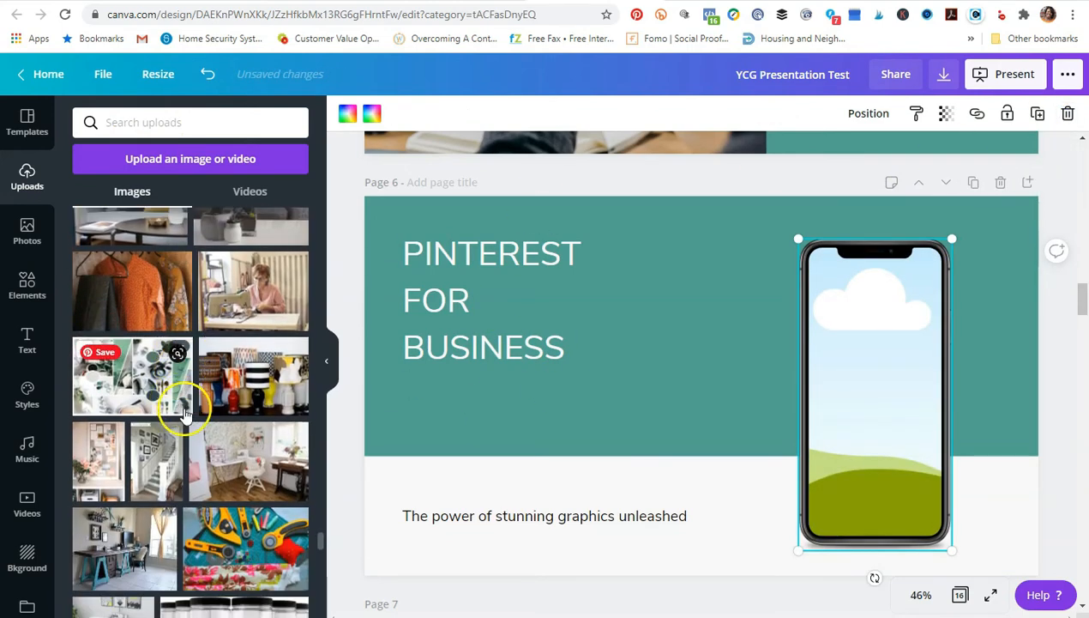
pyautogui.scroll(-5, 185, 415)
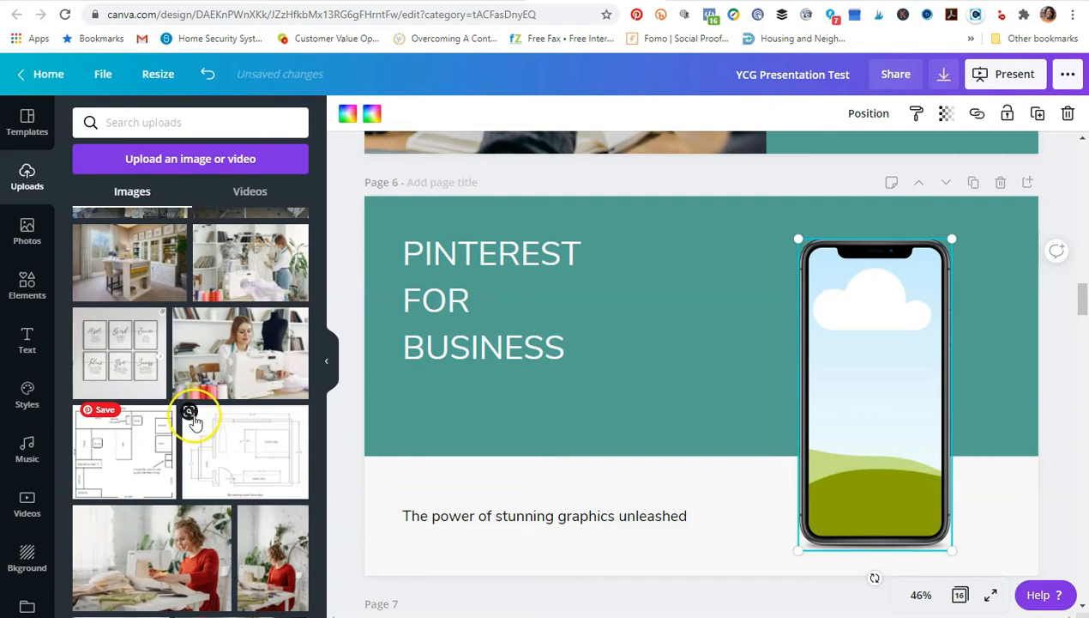
pyautogui.scroll(-10, 193, 420)
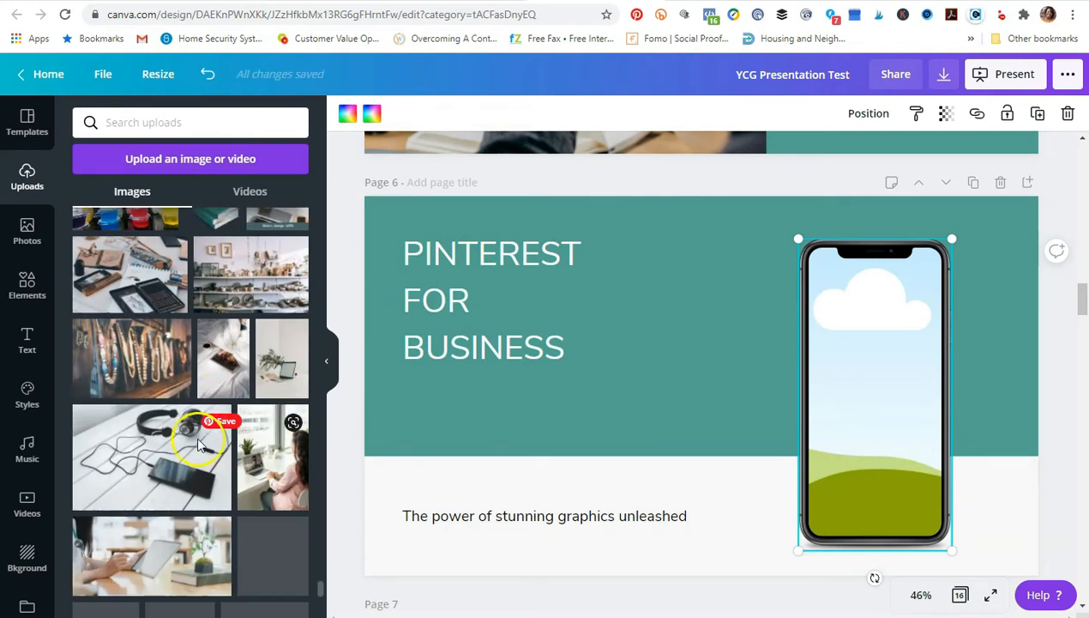
pyautogui.click(295, 307)
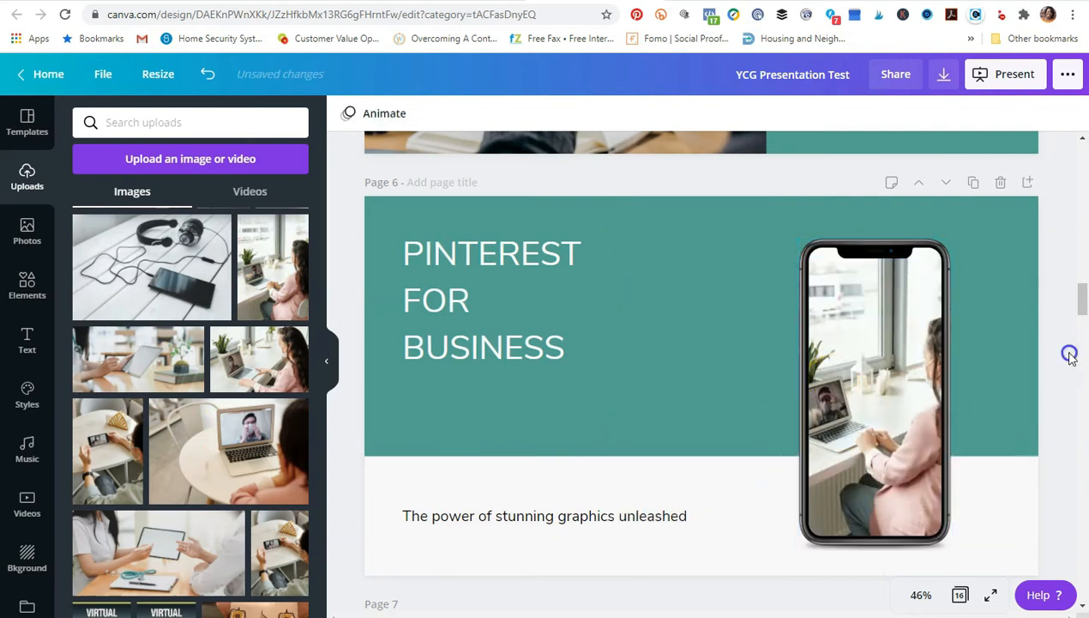
pyautogui.click(522, 356)
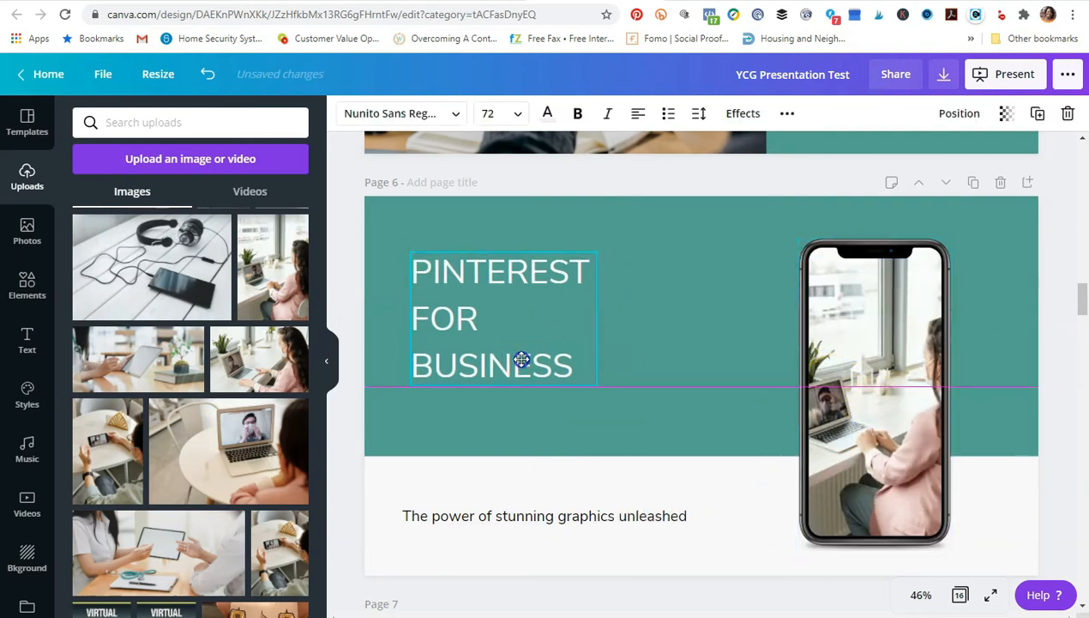
# Step: Change the dark purple background of page 7 to the teal document color
pyautogui.scroll(-5, 600, 418)
pyautogui.scroll(-2, 610, 393)
pyautogui.scroll(2, 716, 353)
pyautogui.click(770, 350)
pyautogui.click(347, 113)
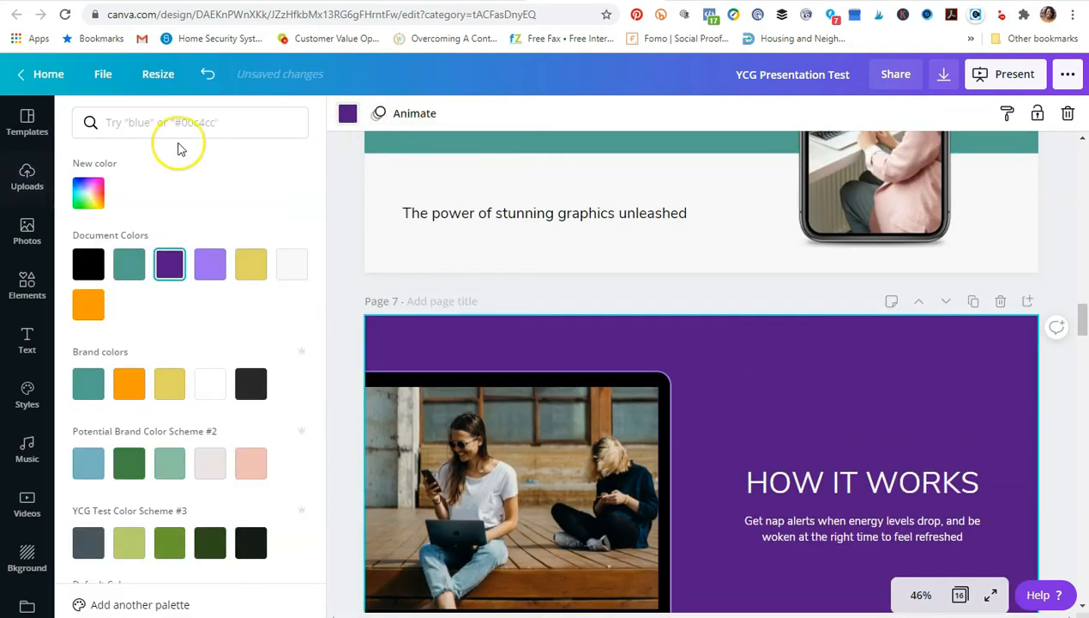
pyautogui.click(128, 264)
# Step: Replace the flower image in the page 8 phone with the uploaded photo of a laptop video call at a round table, shifted to show the laptop
pyautogui.scroll(-3, 1086, 353)
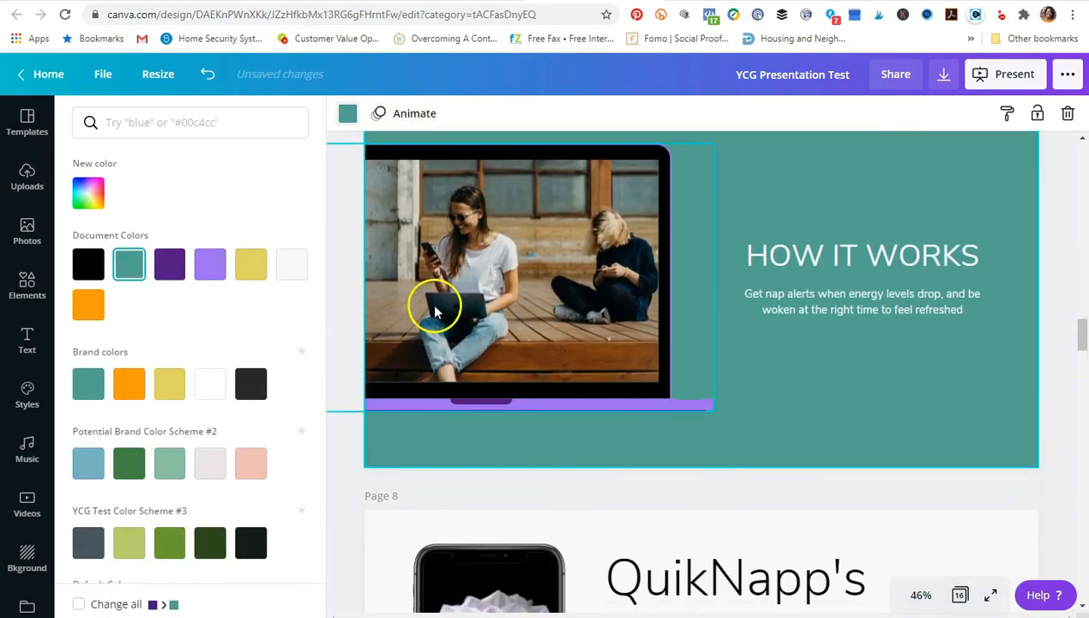
pyautogui.scroll(-5, 531, 326)
pyautogui.click(549, 326)
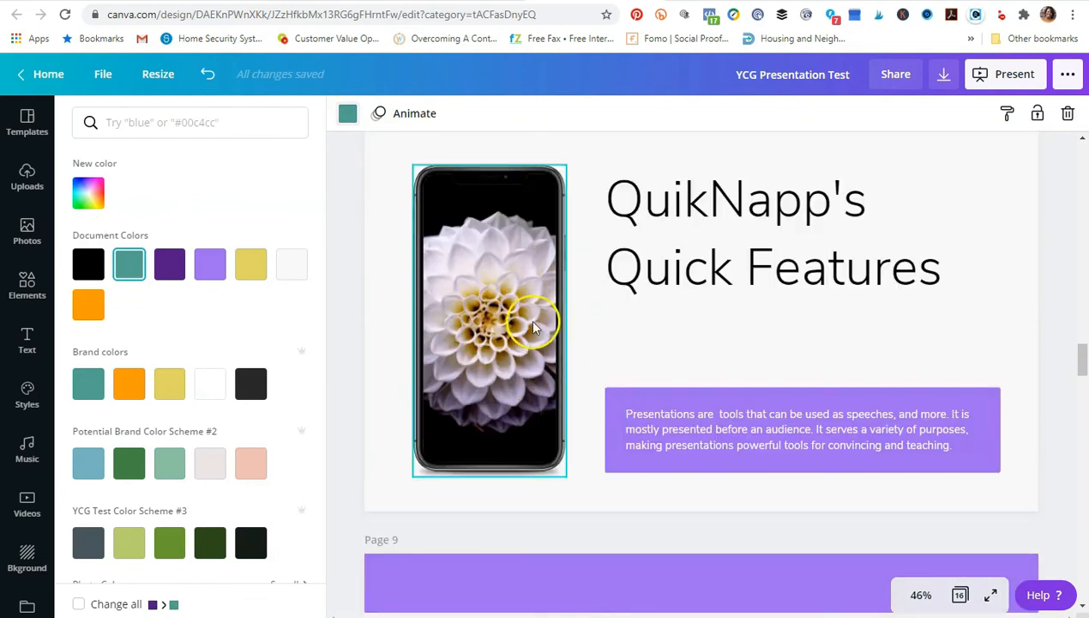
pyautogui.click(1069, 117)
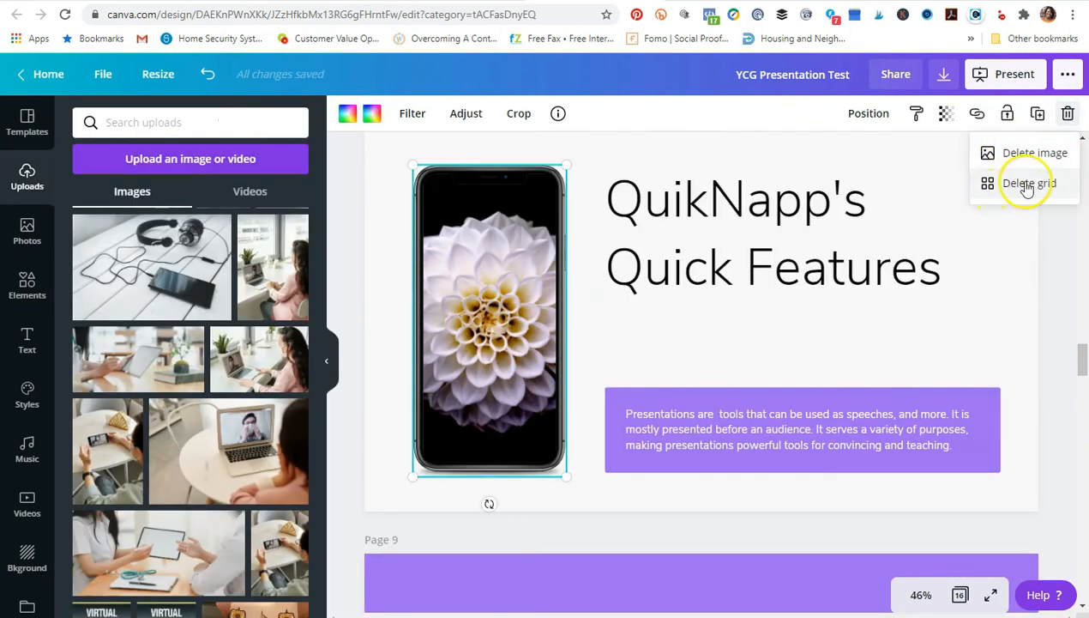
pyautogui.click(1027, 154)
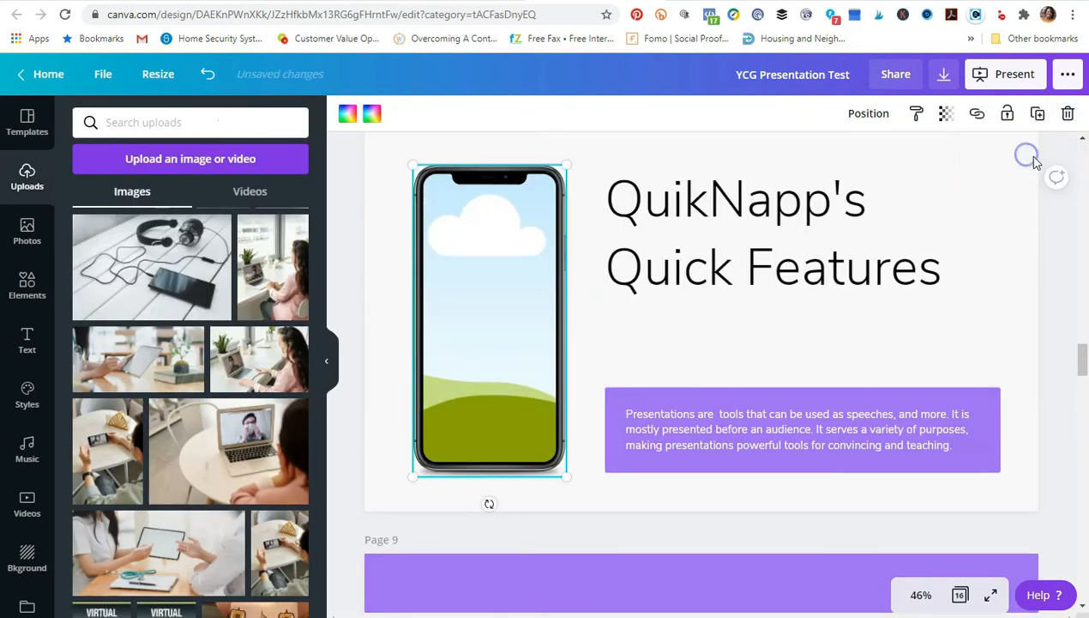
pyautogui.click(236, 452)
pyautogui.moveTo(478, 321); pyautogui.dragTo(366, 321)
pyautogui.doubleClick(484, 323)
pyautogui.click(379, 113)
# Step: Replace "QuikNapp's" with "Pinterest" in the page 8 heading
pyautogui.click(942, 248)
pyautogui.doubleClick(760, 201)
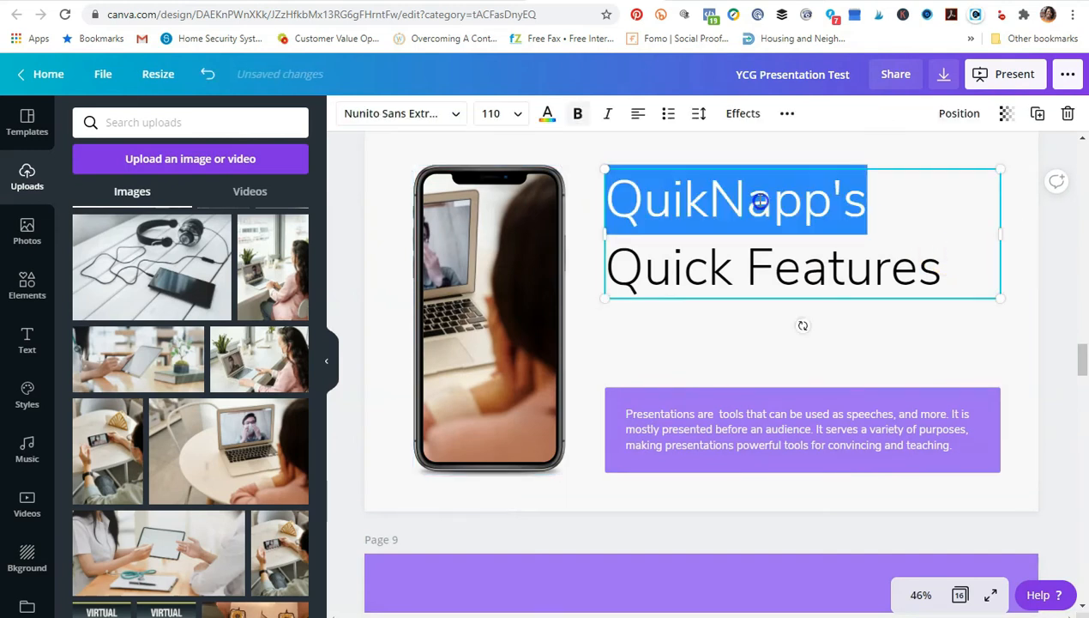
pyautogui.write('Pinterest')
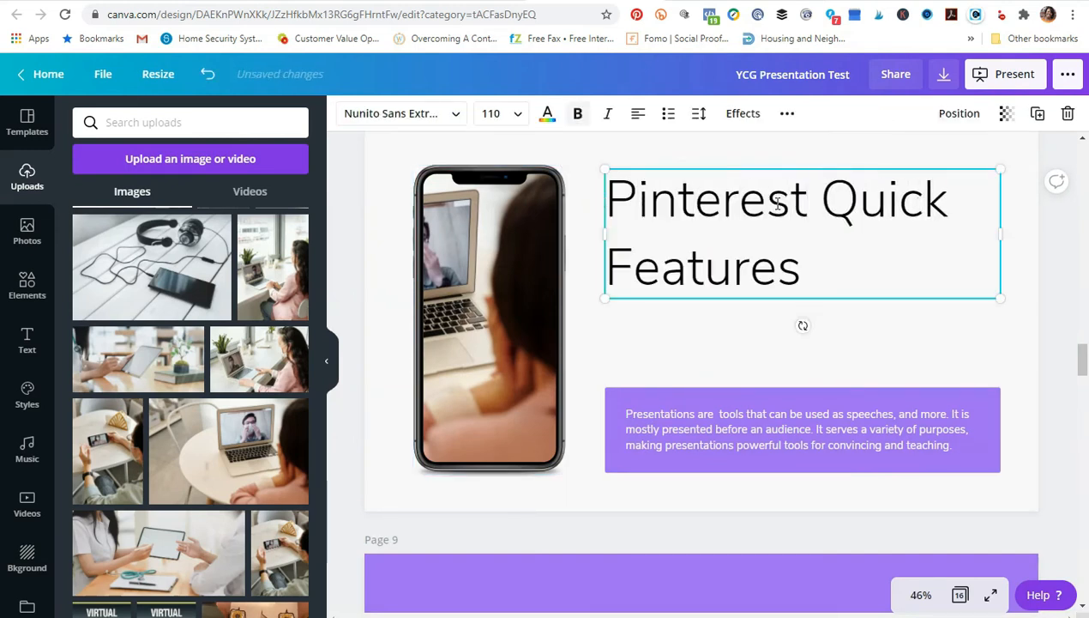
# Step: Change the purple text box on page 8 to the teal document color and move the heading slightly lower
pyautogui.click(719, 391)
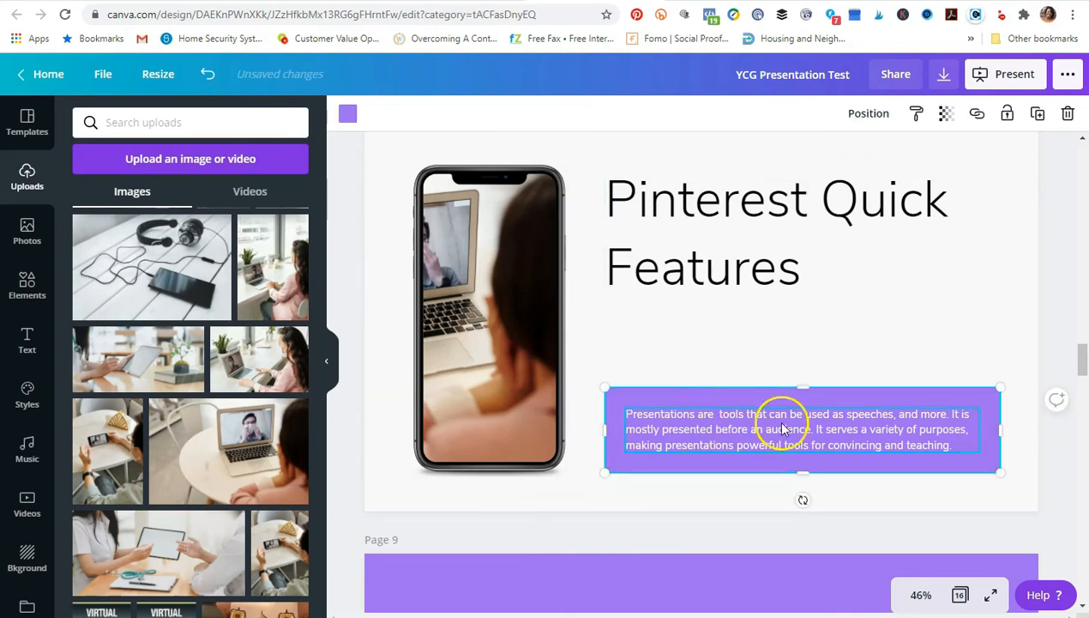
pyautogui.click(348, 113)
pyautogui.click(129, 263)
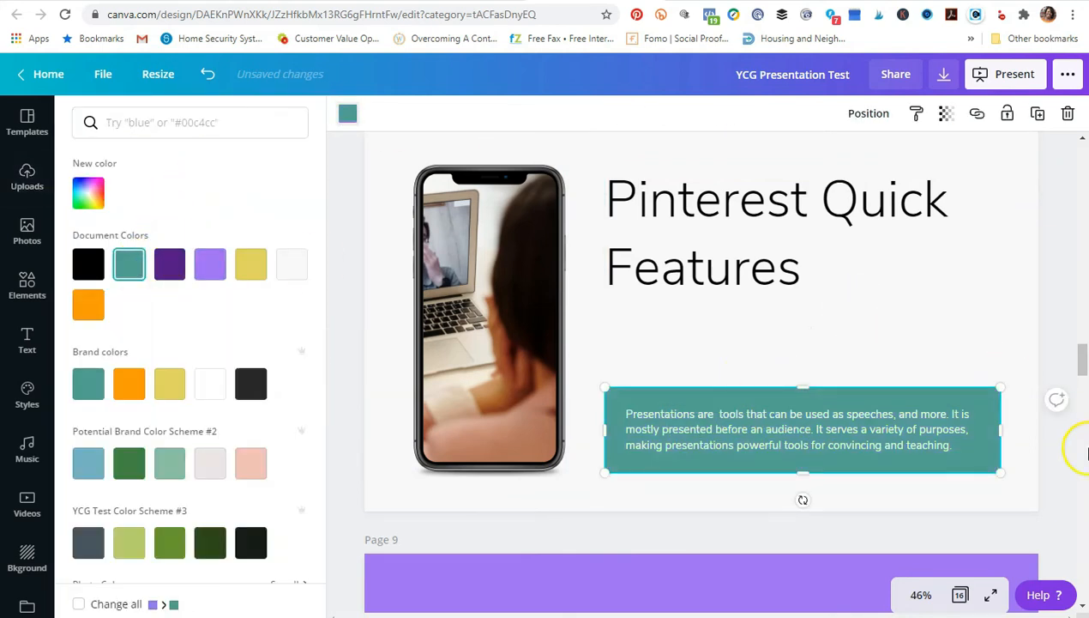
pyautogui.click(693, 268)
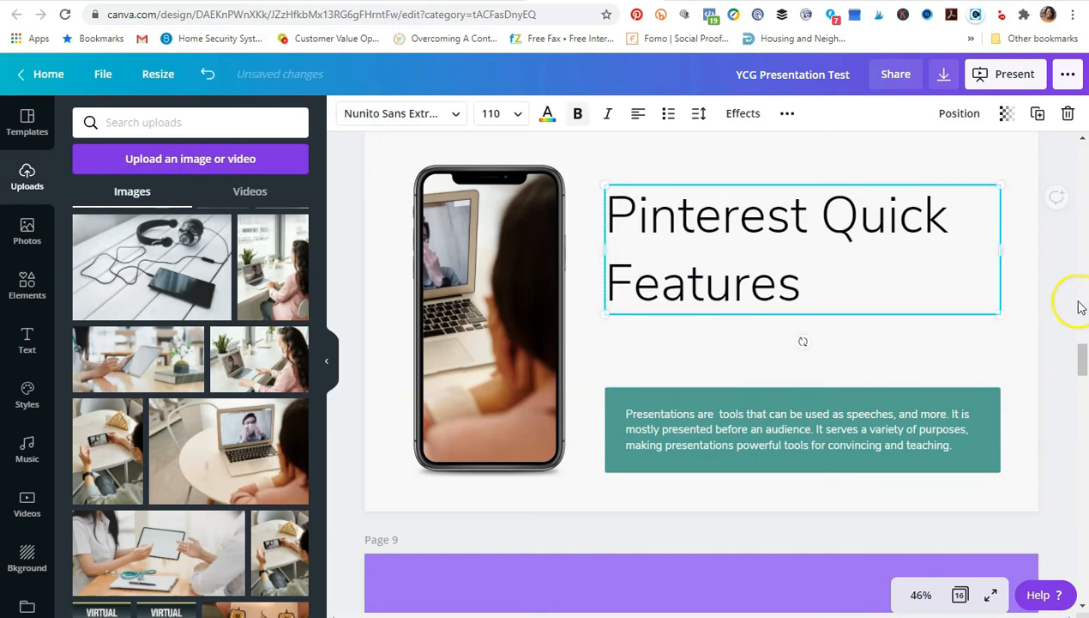
pyautogui.click(1080, 308)
# Step: Change the light purple background of page 9 to the teal document color
pyautogui.scroll(-5, 1005, 294)
pyautogui.click(719, 199)
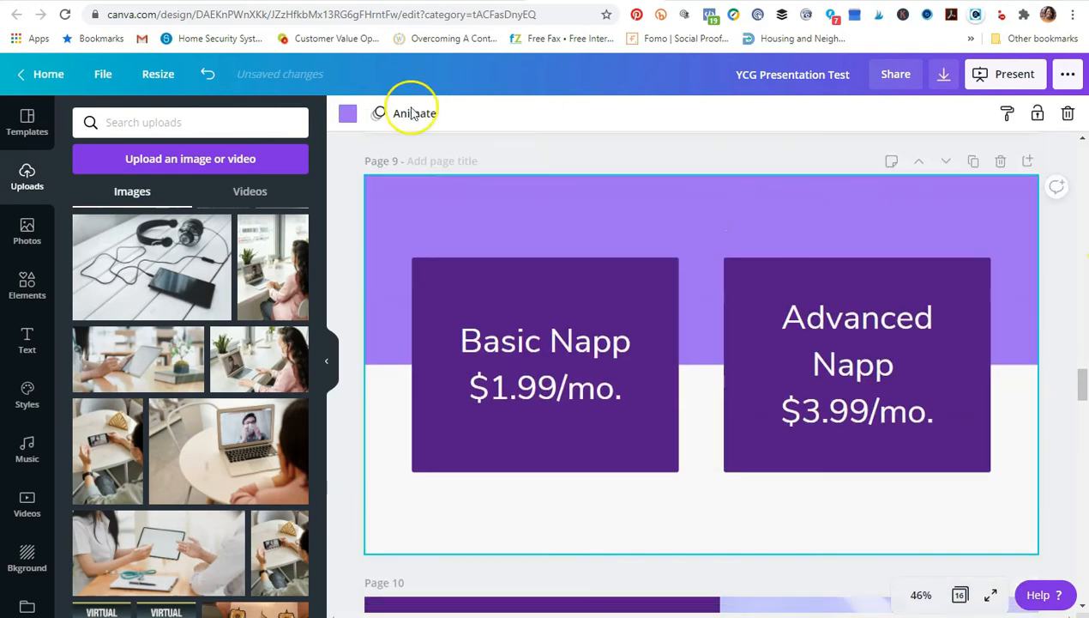
pyautogui.click(347, 113)
pyautogui.click(133, 267)
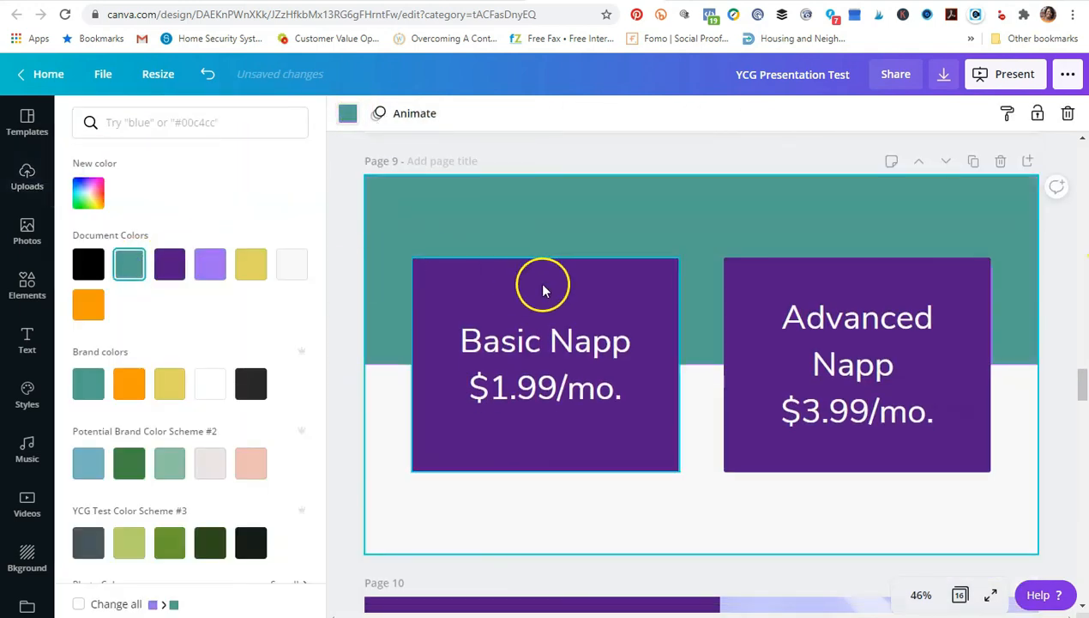
# Step: Recolor both dark purple pricing boxes on page 9, Basic Napp and Advanced Napp, with the yellow document color
pyautogui.click(543, 284)
pyautogui.click(347, 115)
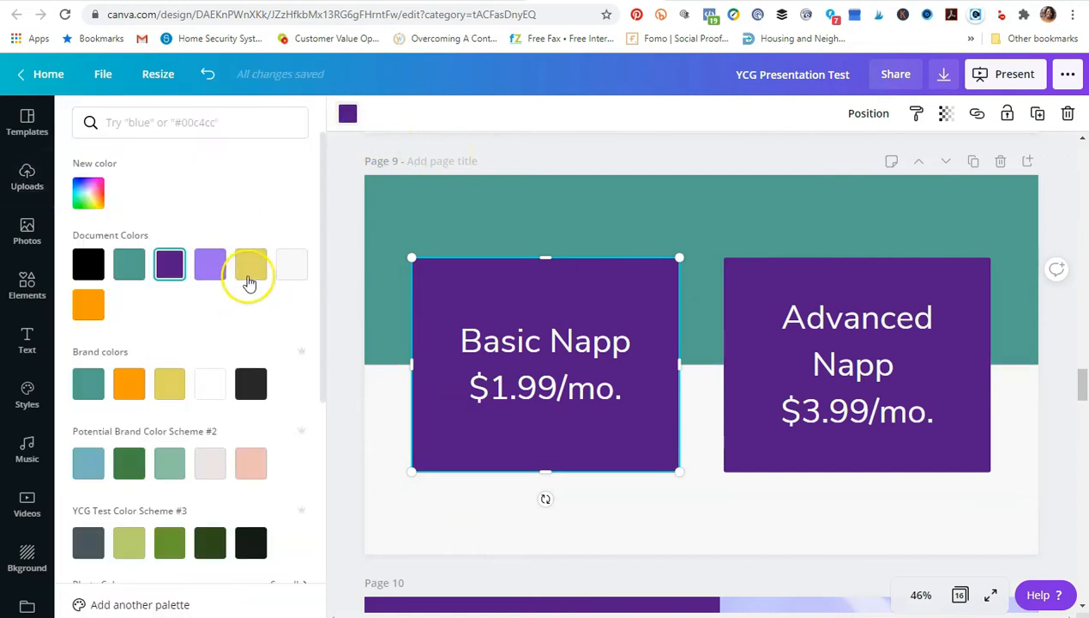
pyautogui.click(248, 279)
pyautogui.click(791, 280)
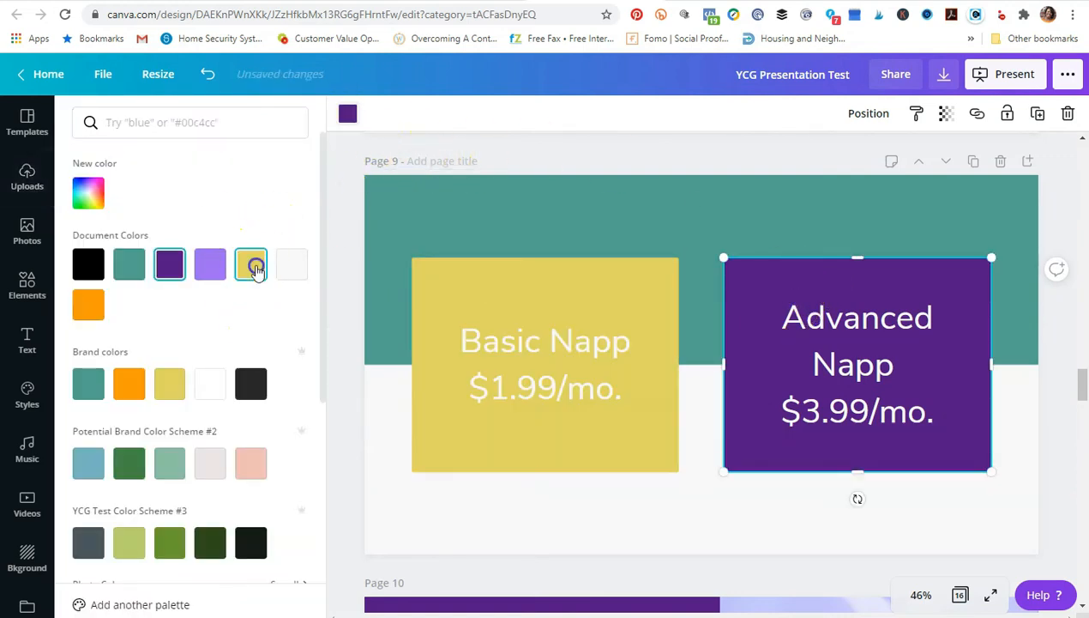
pyautogui.click(255, 270)
pyautogui.click(527, 386)
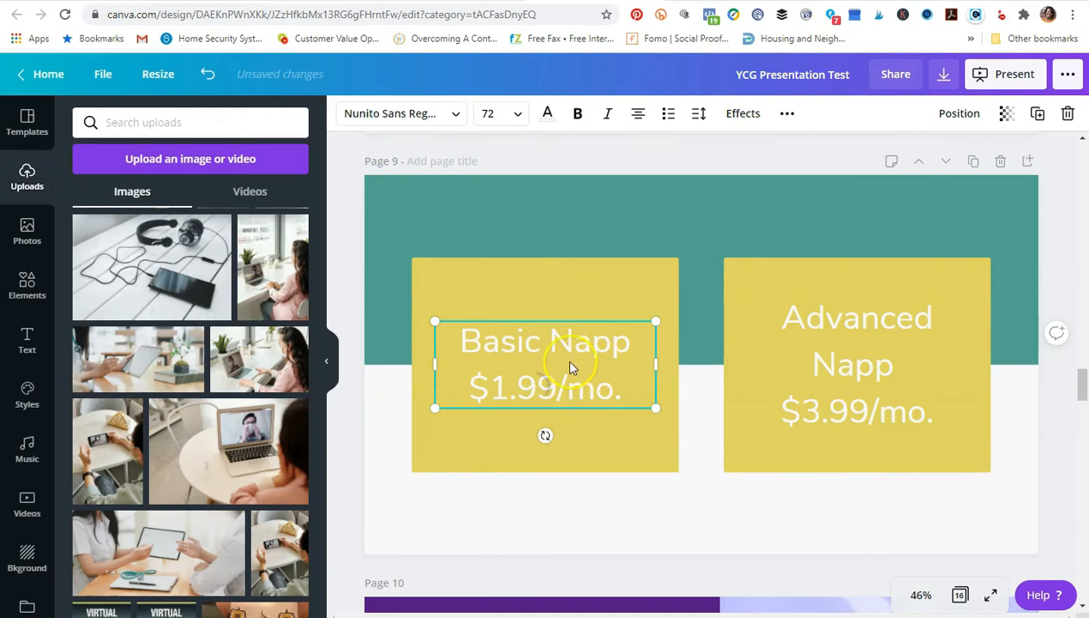
pyautogui.click(1064, 230)
# Step: Change the page 10 background to the teal document color and the app store text box to the brand orange
pyautogui.scroll(-5, 899, 316)
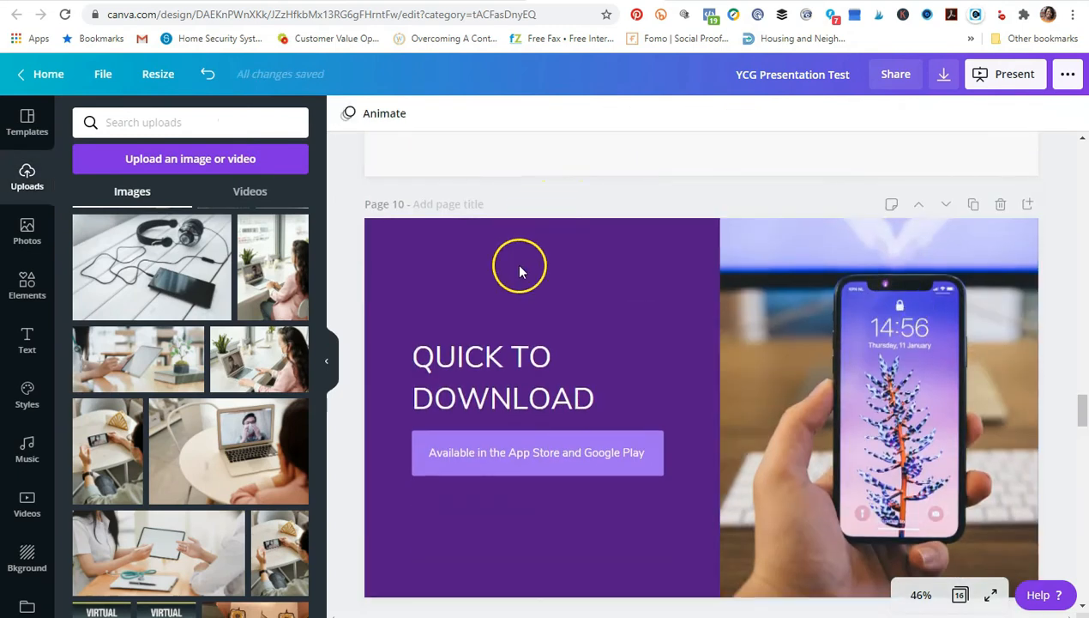
pyautogui.click(349, 116)
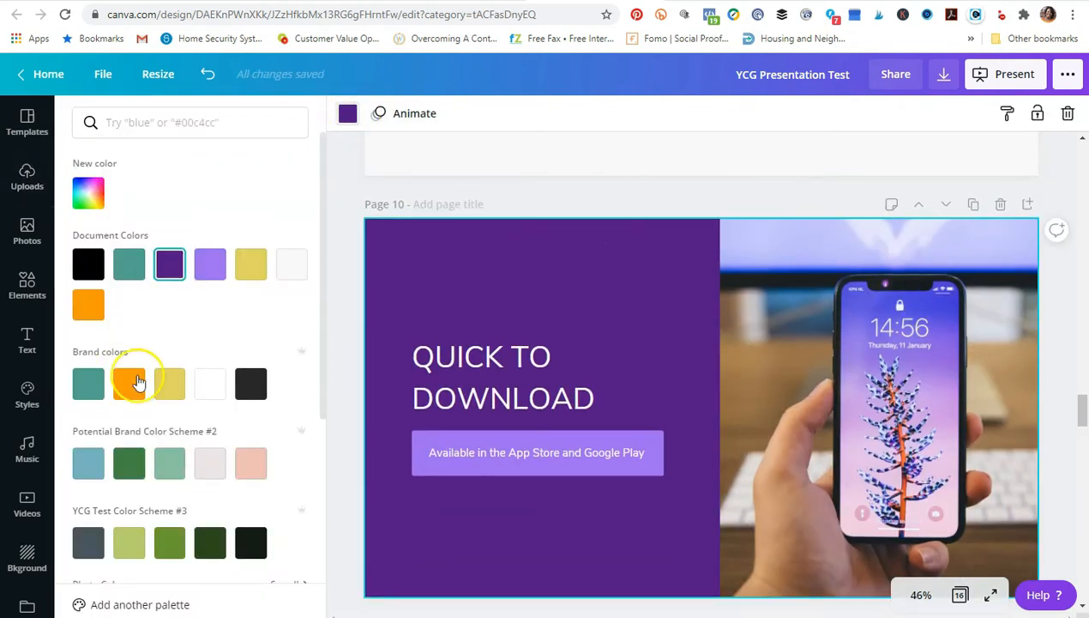
pyautogui.click(130, 261)
pyautogui.click(462, 443)
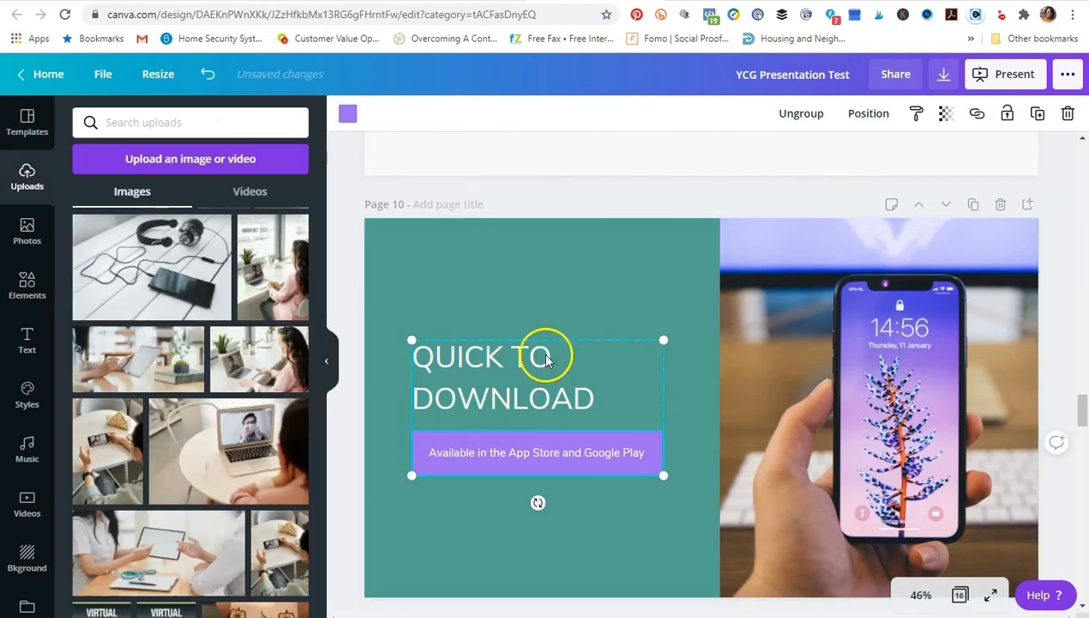
pyautogui.click(347, 116)
pyautogui.click(129, 385)
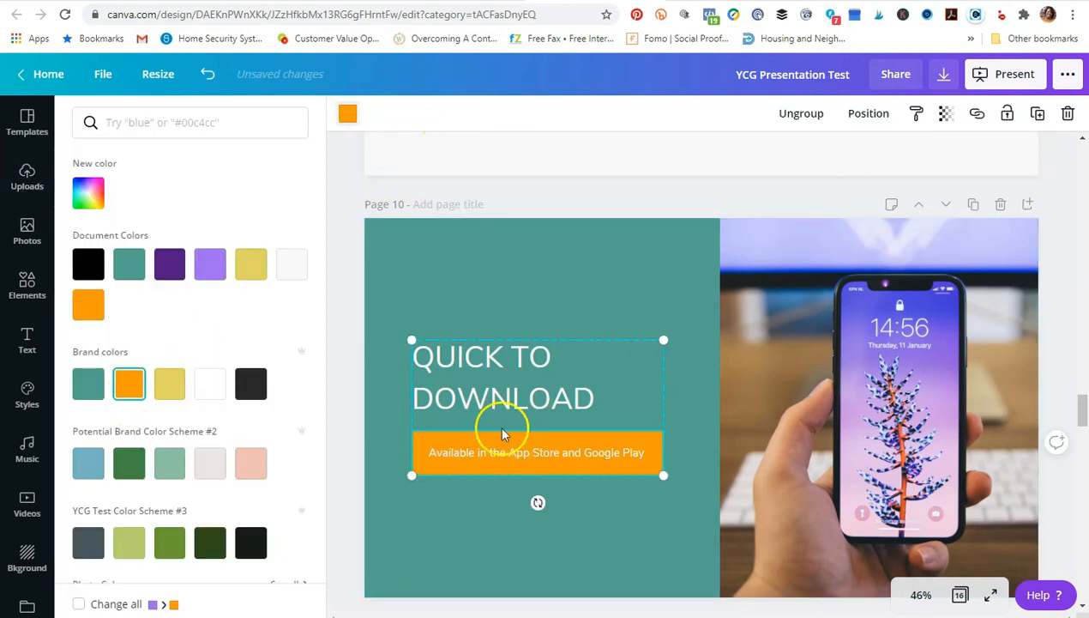
# Step: Add the uploaded photo of a phone video call at a round table to page 10 and delete the original phone photo
pyautogui.click(1002, 260)
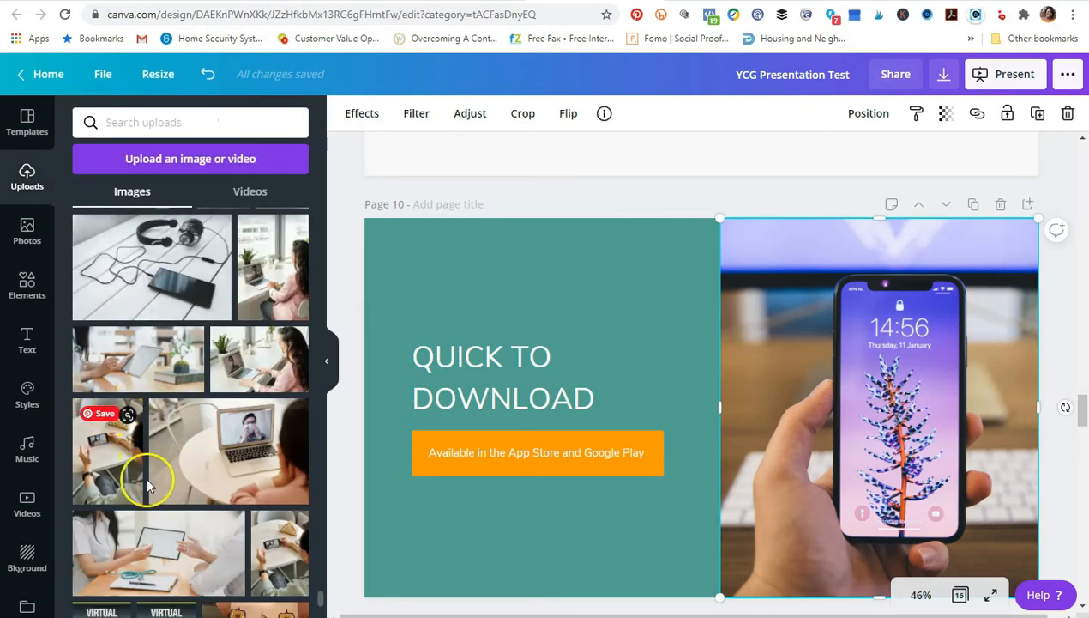
pyautogui.moveTo(259, 562); pyautogui.dragTo(936, 319)
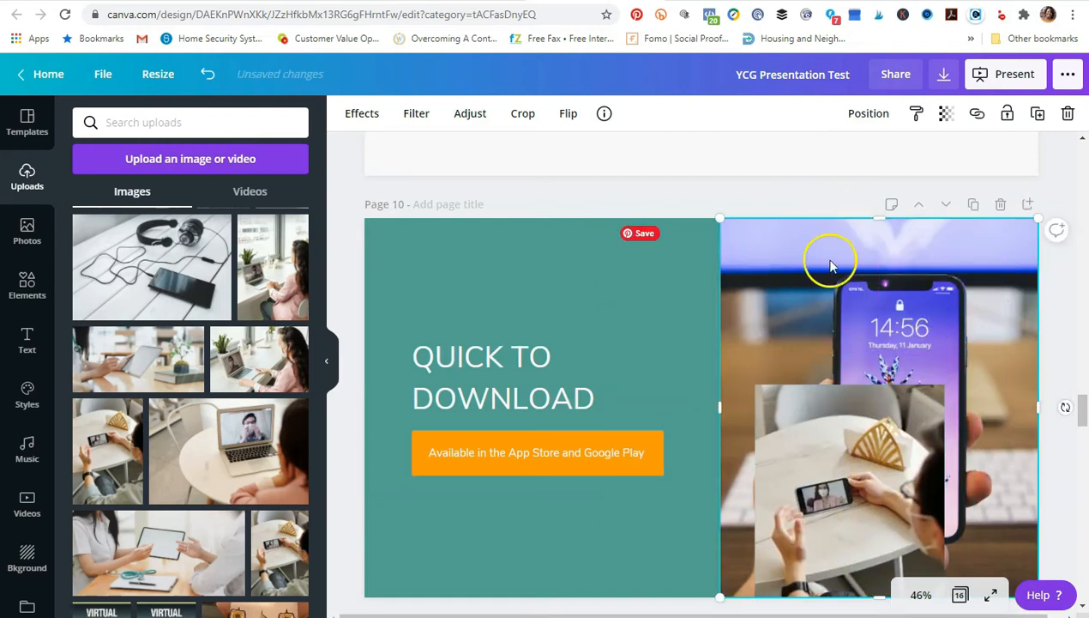
pyautogui.click(1068, 113)
pyautogui.click(846, 462)
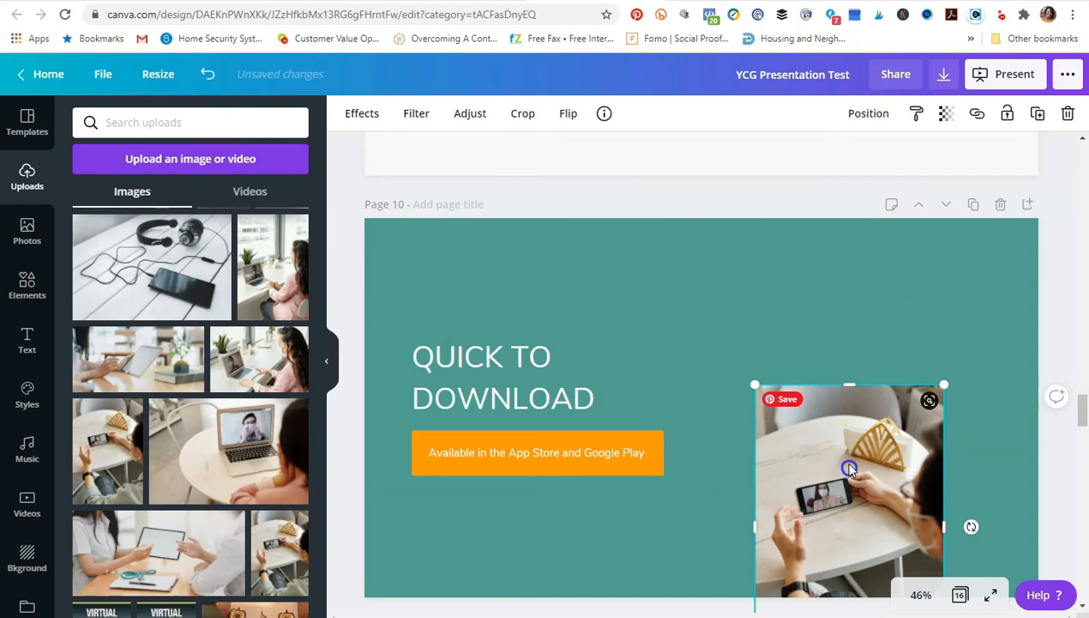
# Step: Enlarge, position and crop the video call photo so it fills the page 10 area beside the teal text section
pyautogui.scroll(-1, 905, 378)
pyautogui.moveTo(941, 310)
pyautogui.mouseDown()
pyautogui.moveTo(1055, 155)
pyautogui.moveTo(927, 318)
pyautogui.mouseUp()
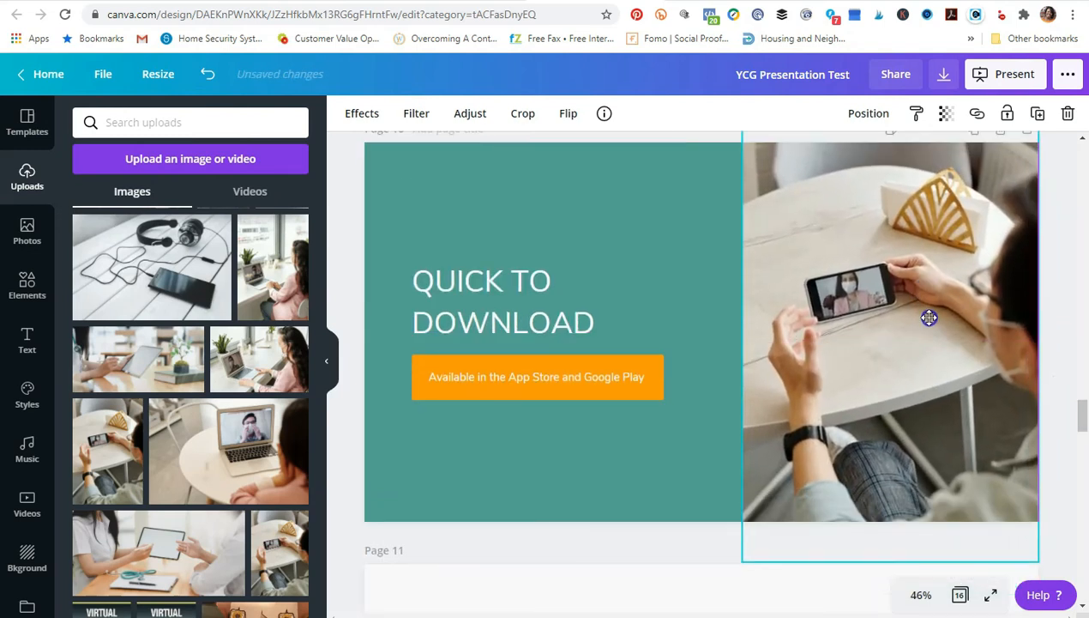
pyautogui.moveTo(885, 539); pyautogui.dragTo(877, 521)
pyautogui.moveTo(737, 321); pyautogui.dragTo(708, 321)
pyautogui.click(1071, 328)
# Step: Change the light purple band across the lower half of page 11 to the teal document color
pyautogui.scroll(-6, 1072, 326)
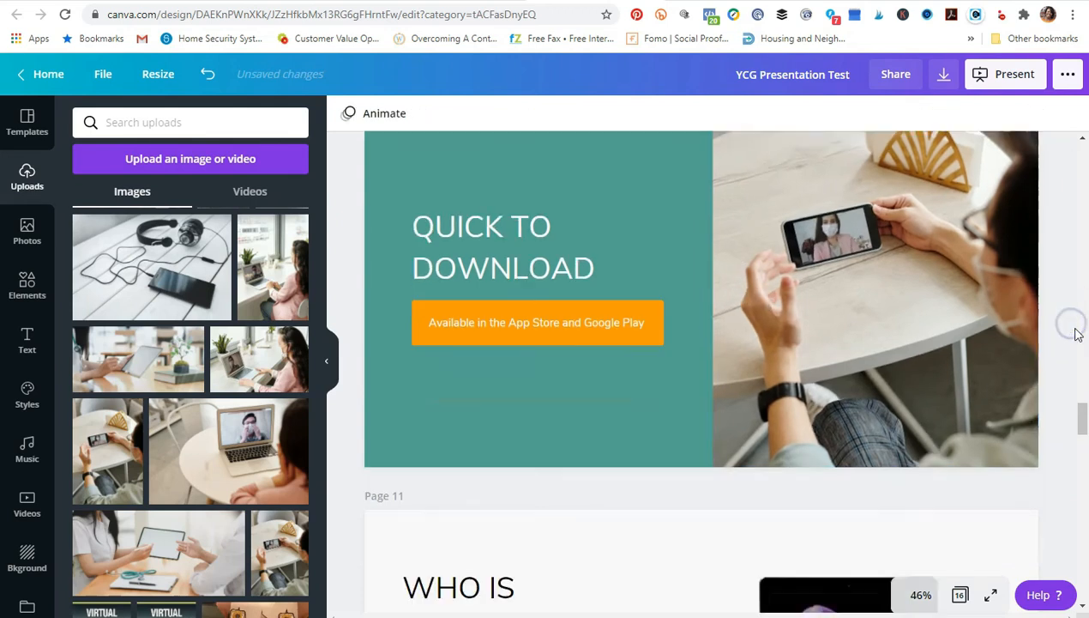
pyautogui.scroll(2, 660, 204)
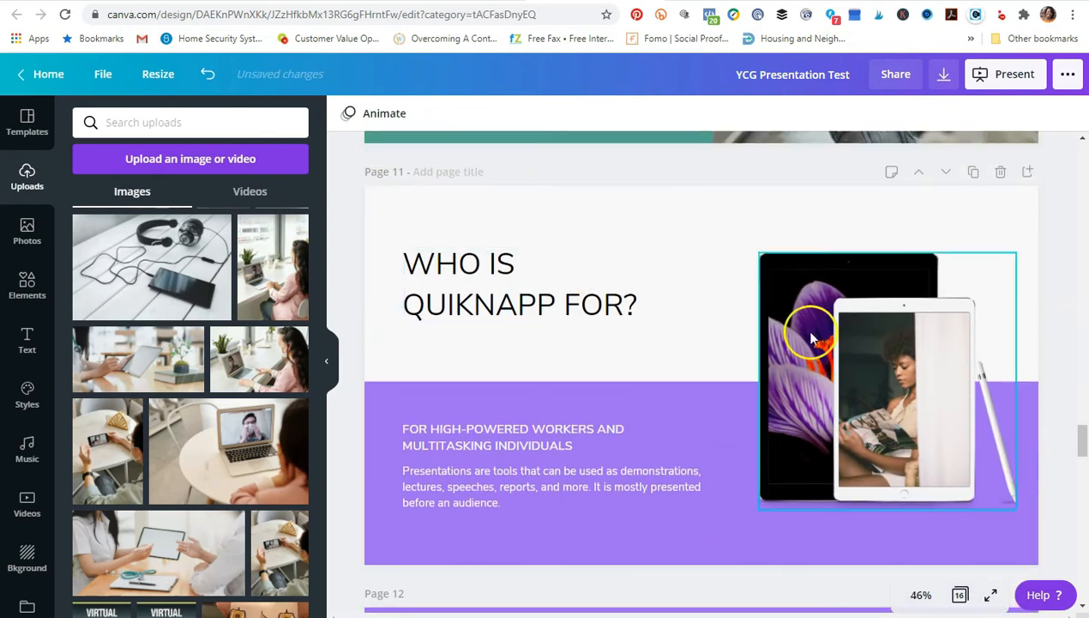
pyautogui.click(624, 383)
pyautogui.click(350, 115)
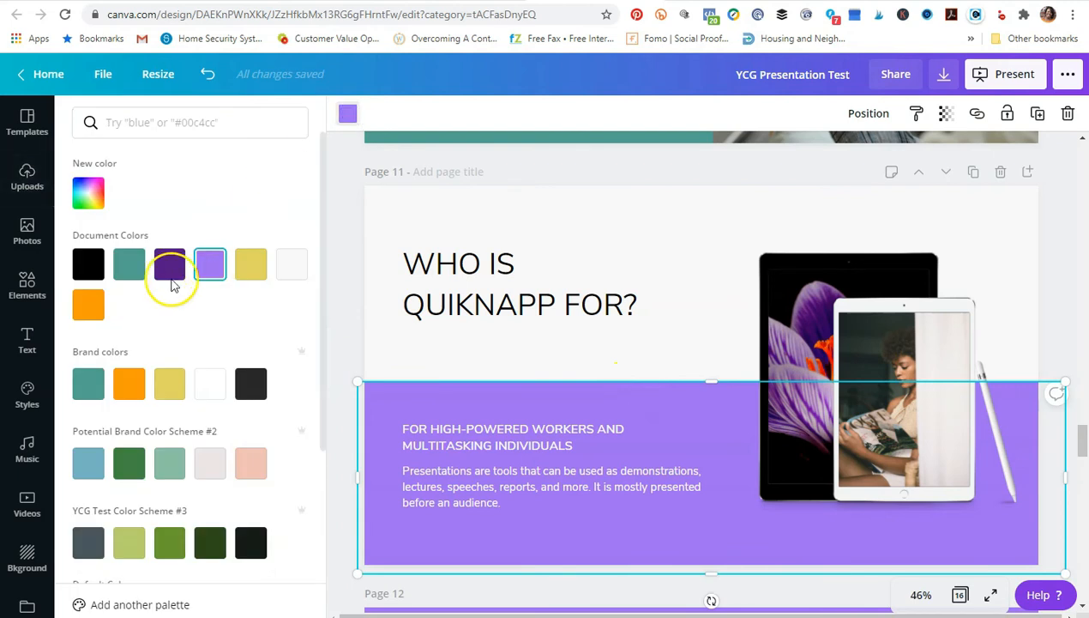
pyautogui.click(129, 264)
# Step: Replace the flower image in the black tablet on page 11 with the uploaded photo of hands holding a tablet
pyautogui.click(800, 305)
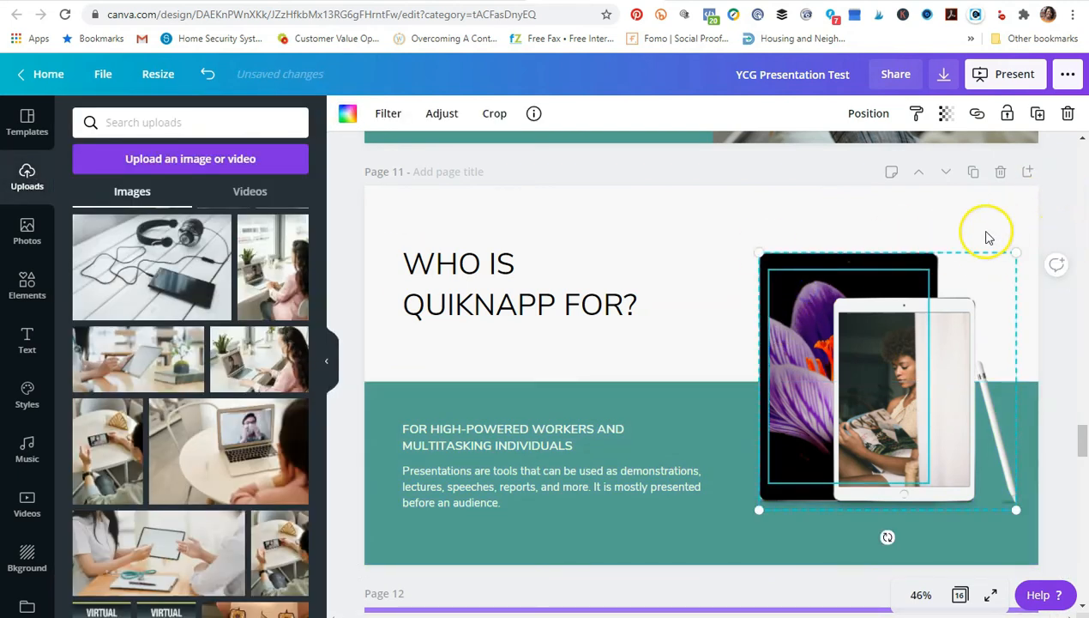
pyautogui.click(1067, 114)
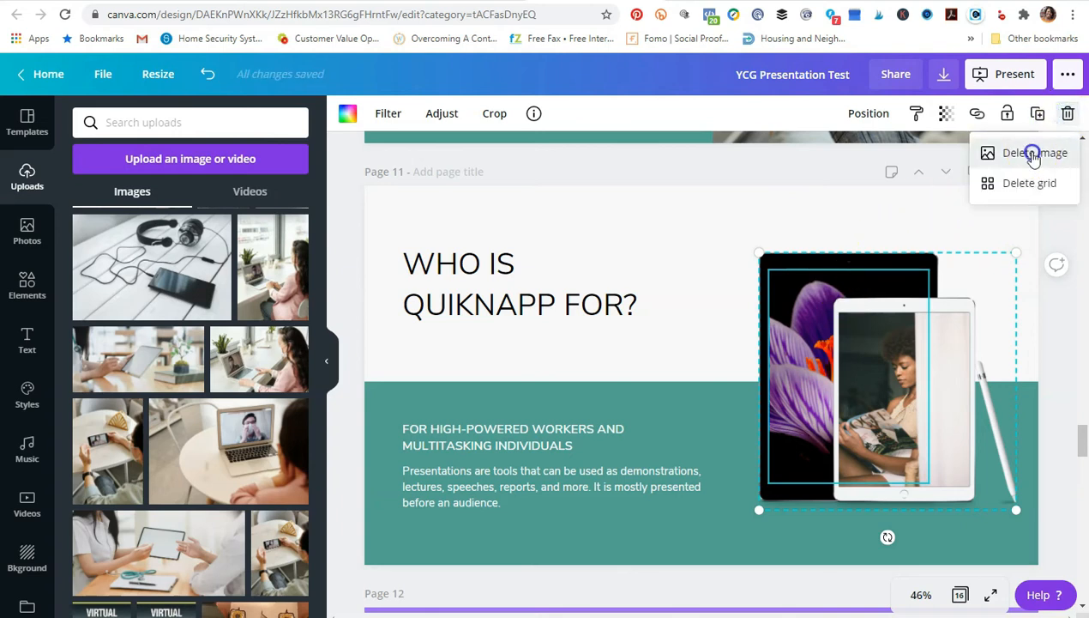
pyautogui.click(1032, 152)
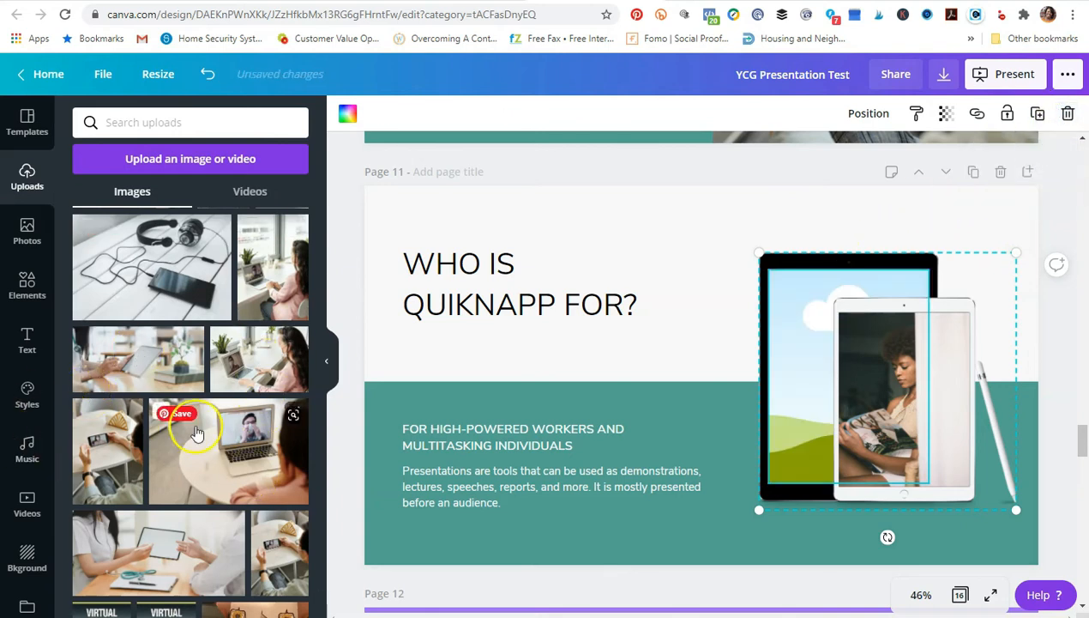
pyautogui.moveTo(140, 365); pyautogui.dragTo(832, 319)
pyautogui.click(622, 344)
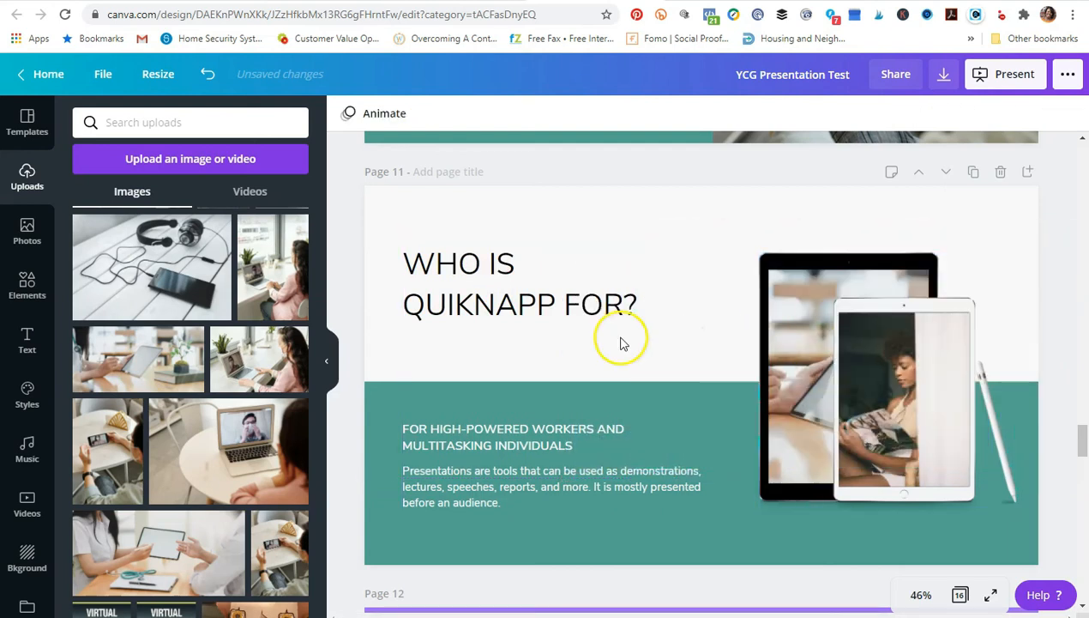
# Step: Replace "QUIKNAPP" with "PINTEREST" in the page 11 heading
pyautogui.doubleClick(484, 303)
pyautogui.write('PINTEREST')
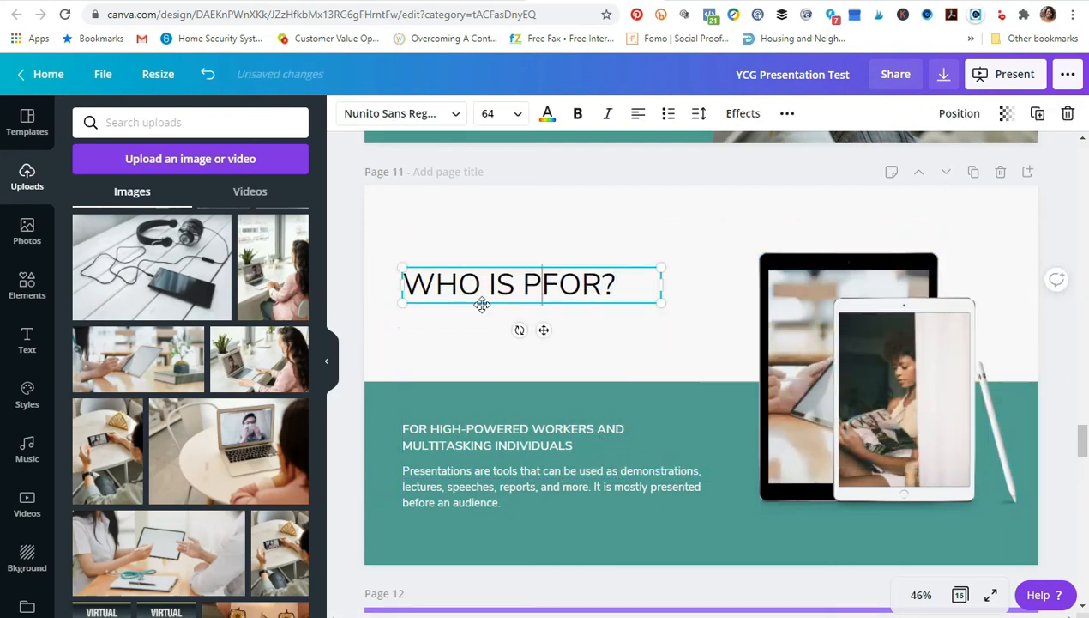
pyautogui.click(1075, 209)
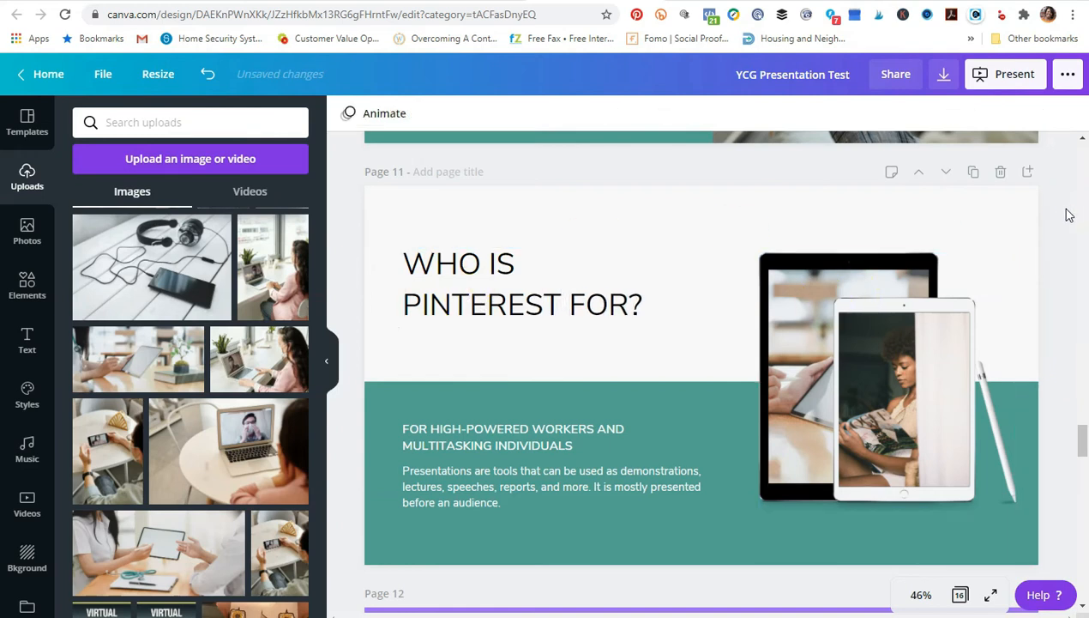
# Step: Change the light purple background of page 12 to the teal document color
pyautogui.scroll(-5, 612, 361)
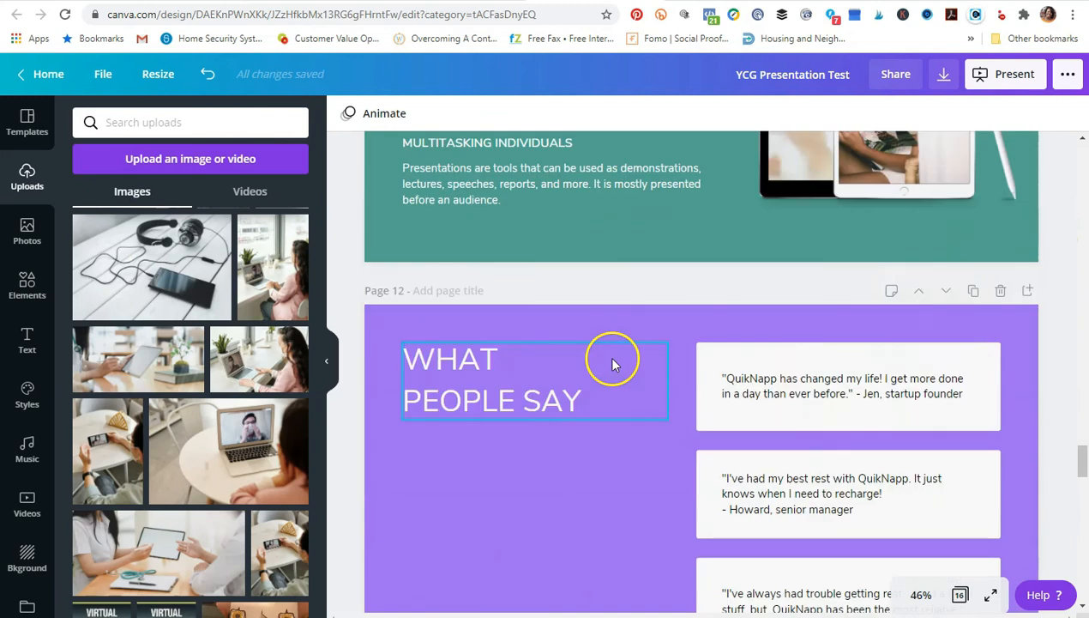
pyautogui.click(497, 168)
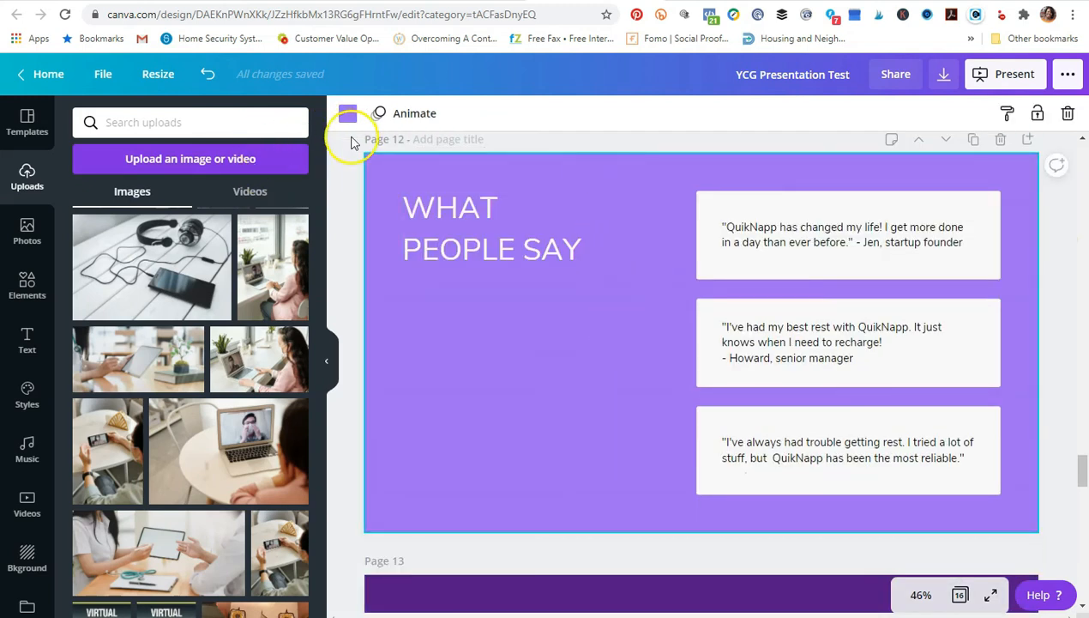
pyautogui.click(348, 113)
pyautogui.click(130, 266)
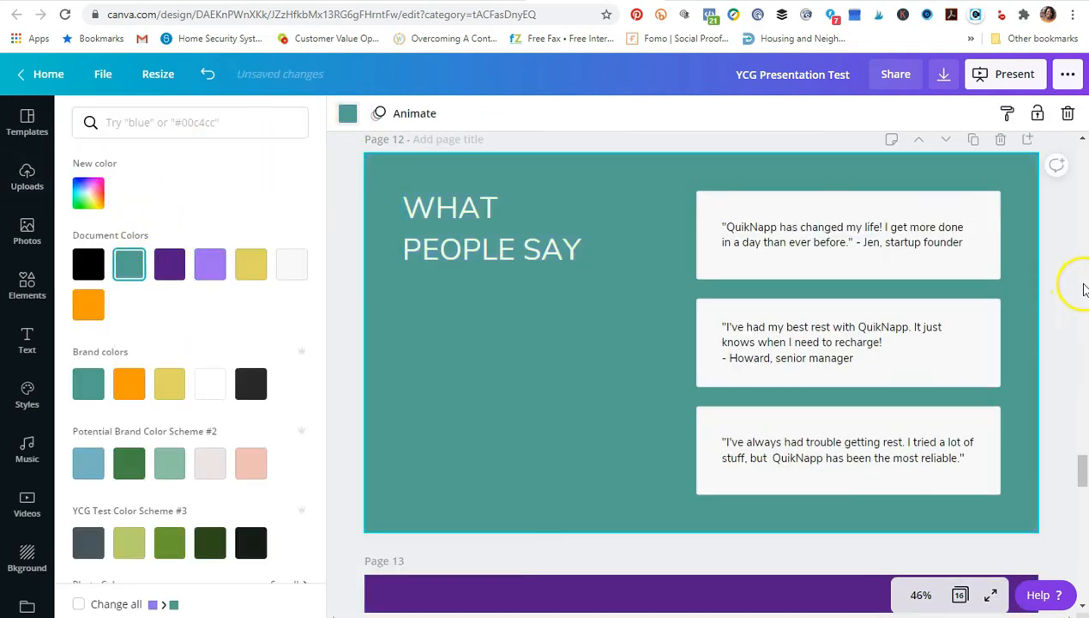
# Step: Change the dark purple background of page 13 to the teal document color
pyautogui.click(1079, 288)
pyautogui.scroll(-5, 1061, 274)
pyautogui.click(735, 236)
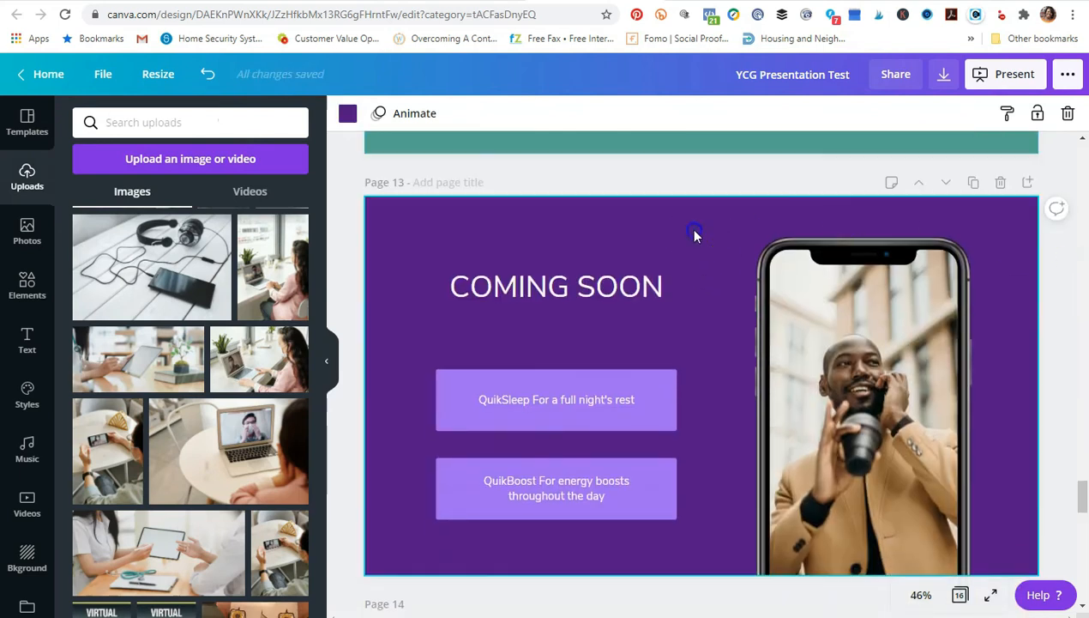
pyautogui.click(347, 115)
pyautogui.click(130, 266)
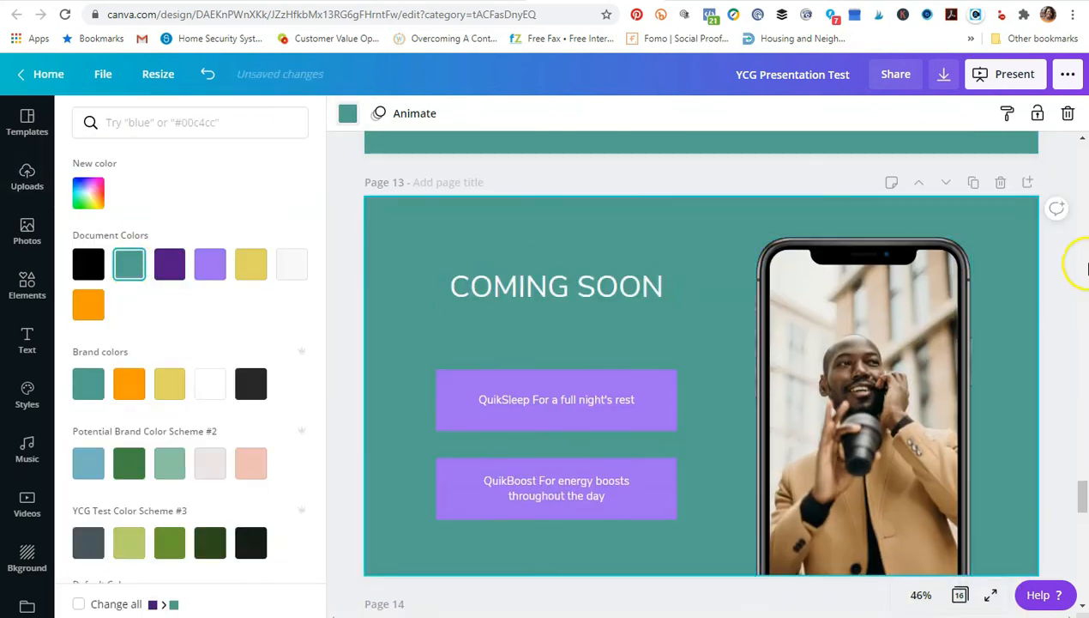
# Step: Change the QuikSleep text box on page 13 to the brand orange
pyautogui.click(498, 388)
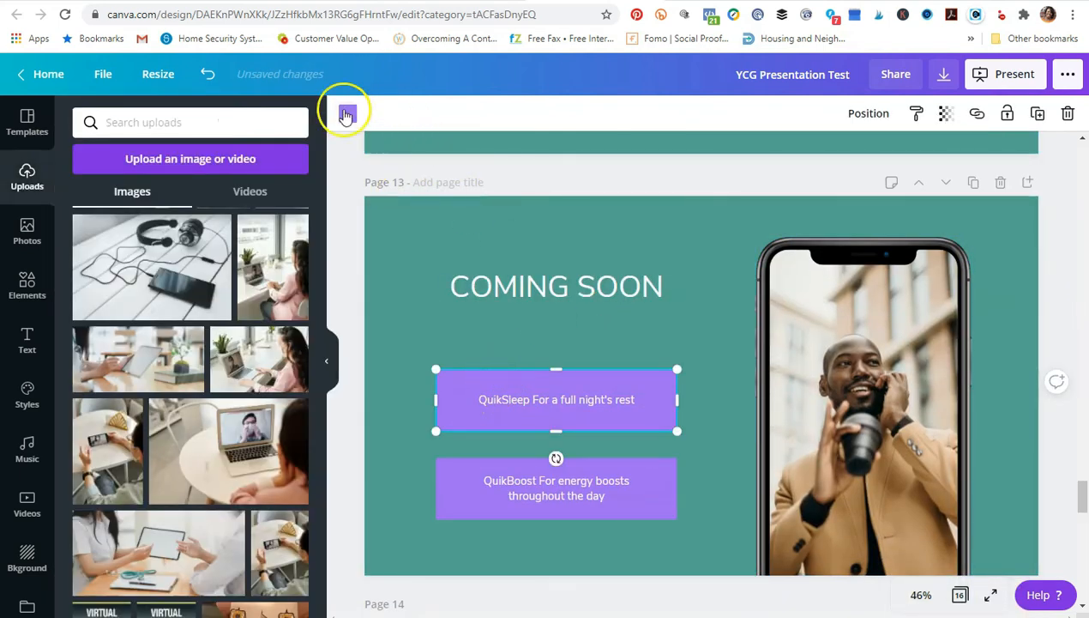
pyautogui.click(346, 115)
pyautogui.click(130, 382)
# Step: Change the QuikBoost text box on page 13 to the orange document color
pyautogui.click(463, 496)
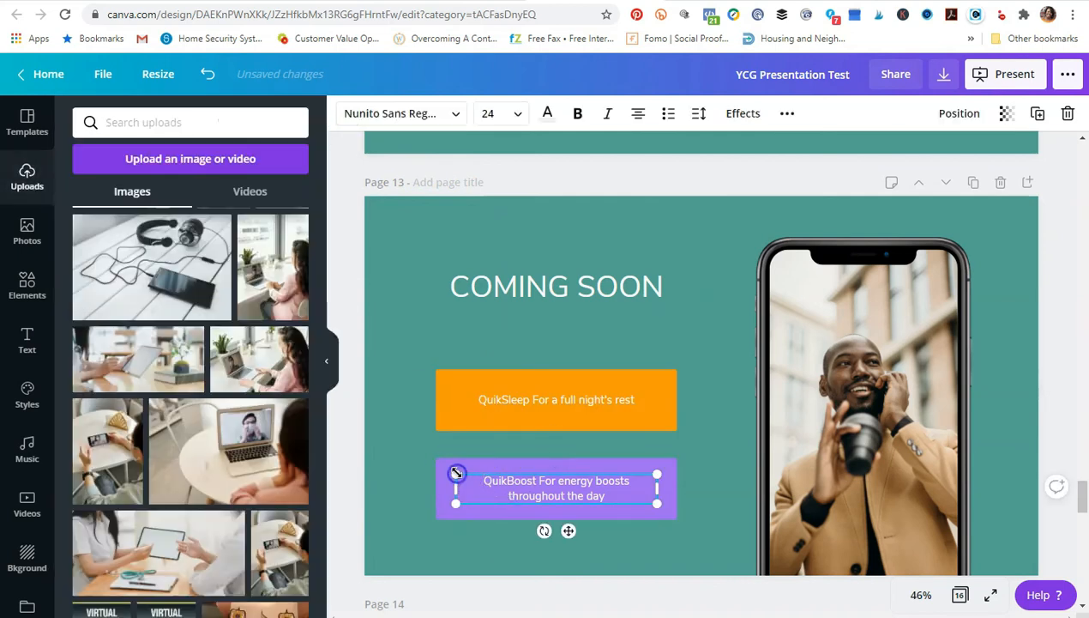
pyautogui.click(487, 461)
pyautogui.click(347, 114)
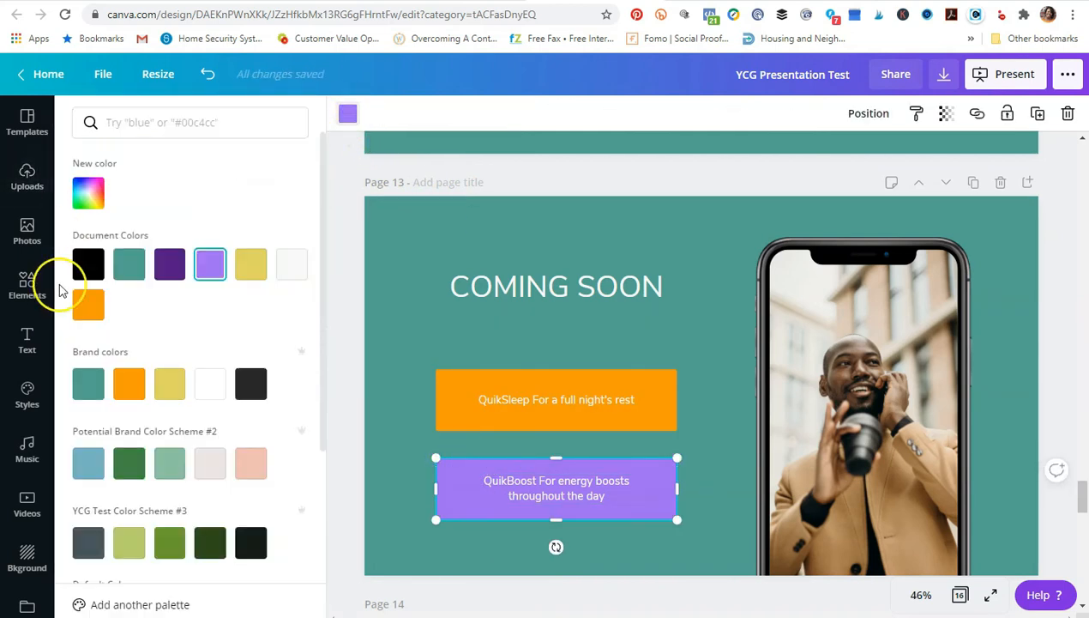
pyautogui.click(87, 320)
# Step: Add the uploaded brick-wall portrait to page 14, scale it down, and delete the photo of the woman in the red jacket
pyautogui.scroll(-5, 1068, 309)
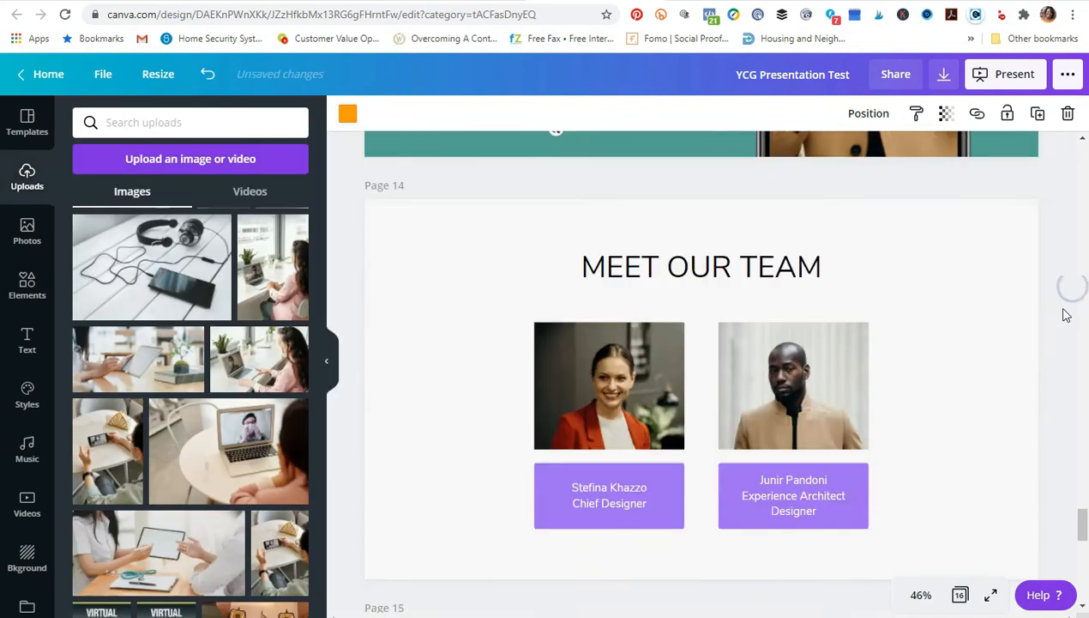
pyautogui.click(624, 335)
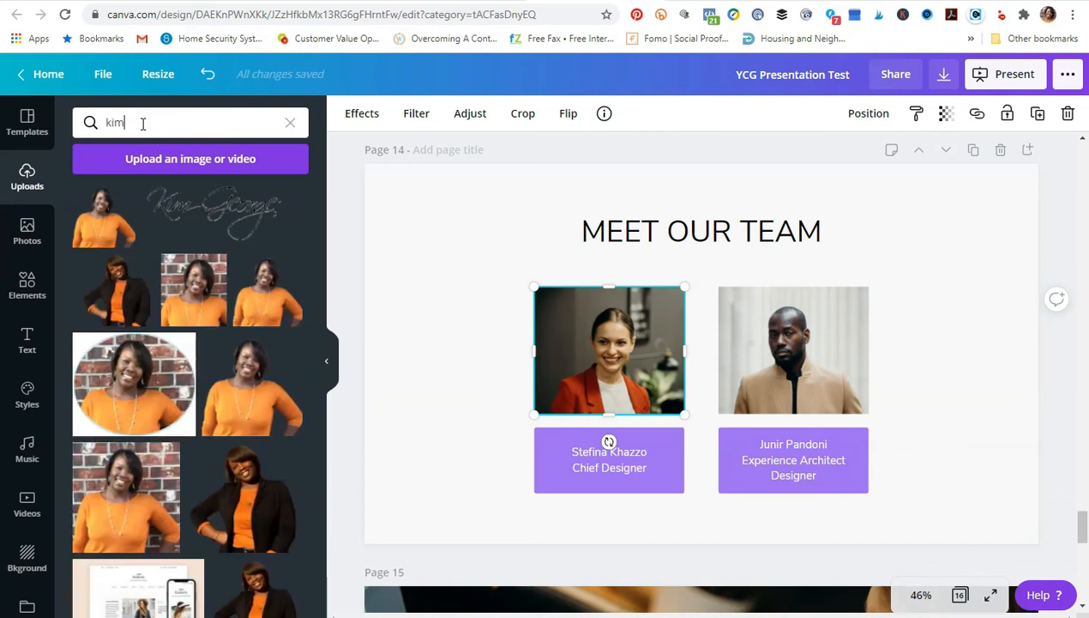
pyautogui.moveTo(194, 292); pyautogui.dragTo(624, 263)
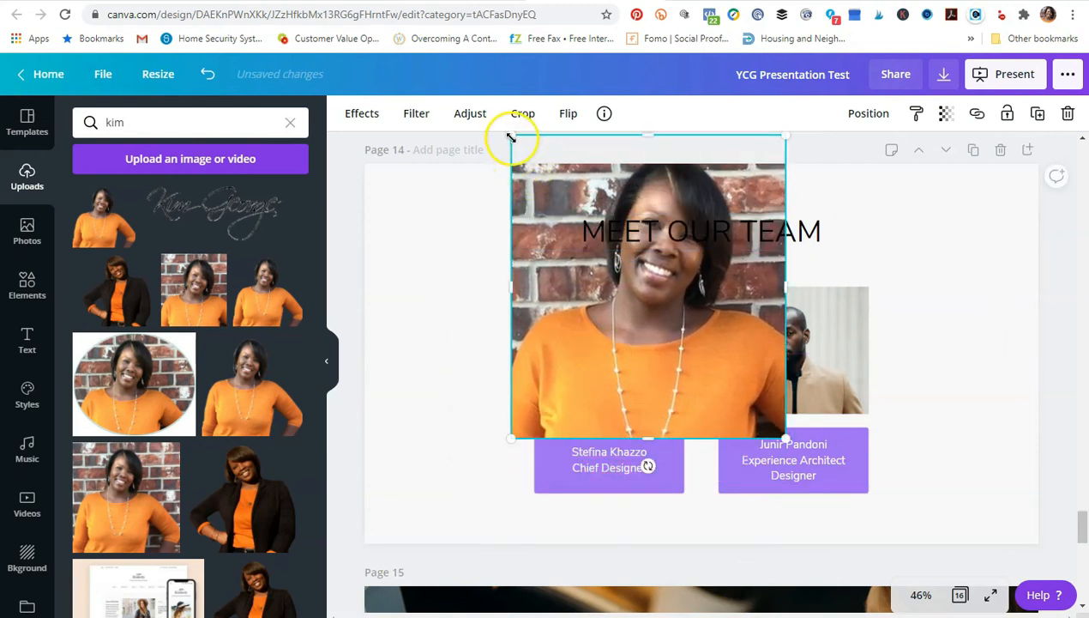
pyautogui.moveTo(511, 138); pyautogui.dragTo(639, 277)
pyautogui.click(601, 352)
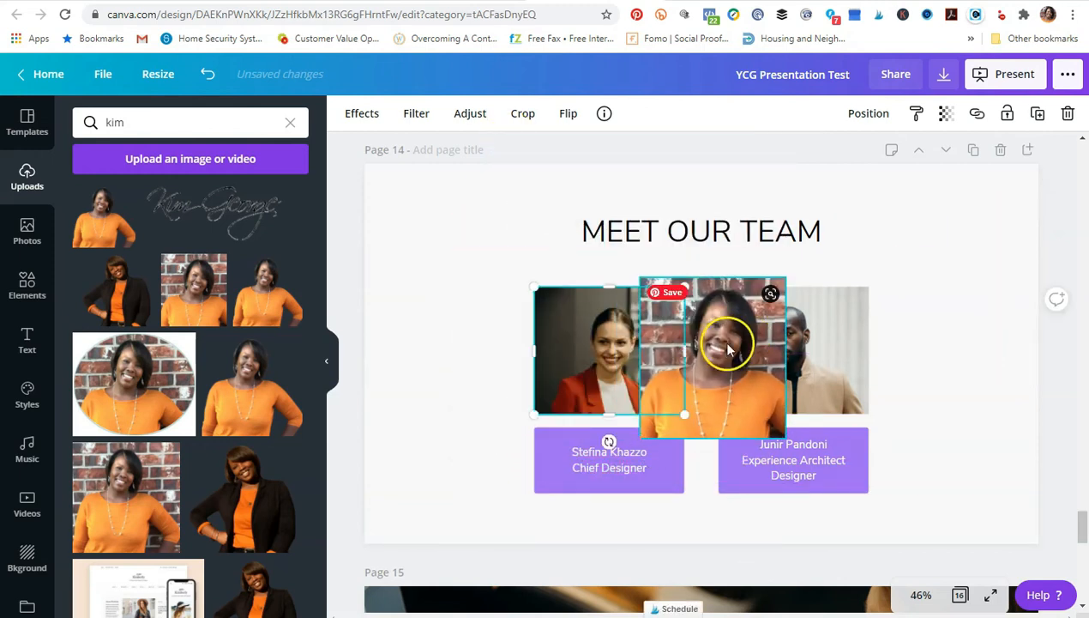
pyautogui.click(1067, 115)
# Step: Position, crop and resize the brick-wall portrait to fit centered above the Chief Designer box, level with the neighboring photo
pyautogui.moveTo(712, 328); pyautogui.dragTo(615, 319)
pyautogui.moveTo(671, 279); pyautogui.dragTo(655, 292)
pyautogui.moveTo(642, 343); pyautogui.dragTo(686, 355)
pyautogui.moveTo(548, 343); pyautogui.dragTo(541, 343)
pyautogui.click(782, 352)
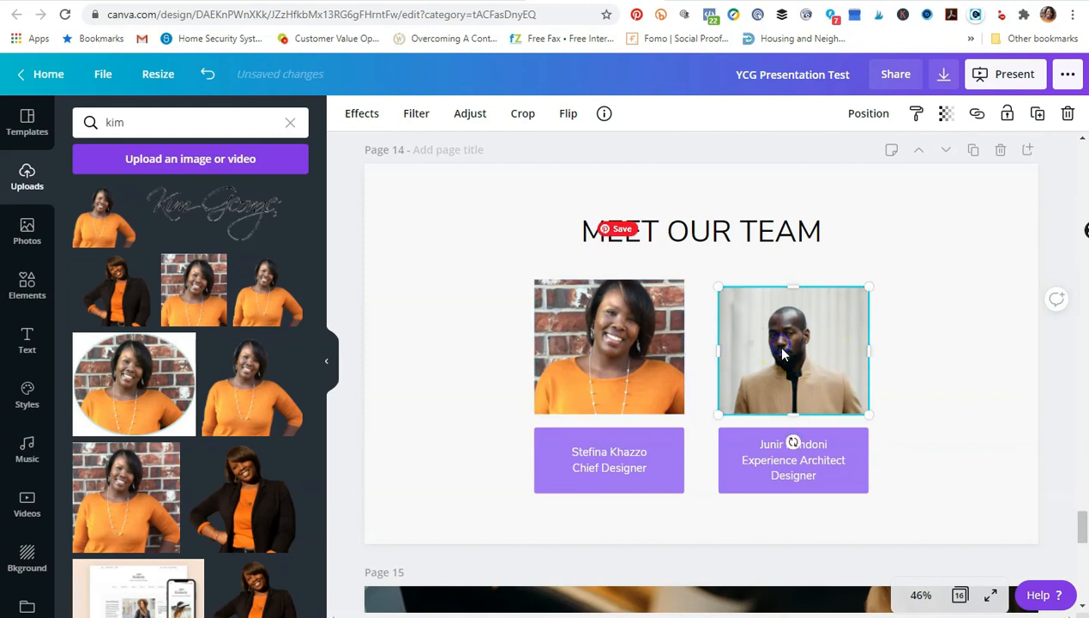
pyautogui.click(681, 291)
pyautogui.moveTo(682, 286); pyautogui.dragTo(677, 287)
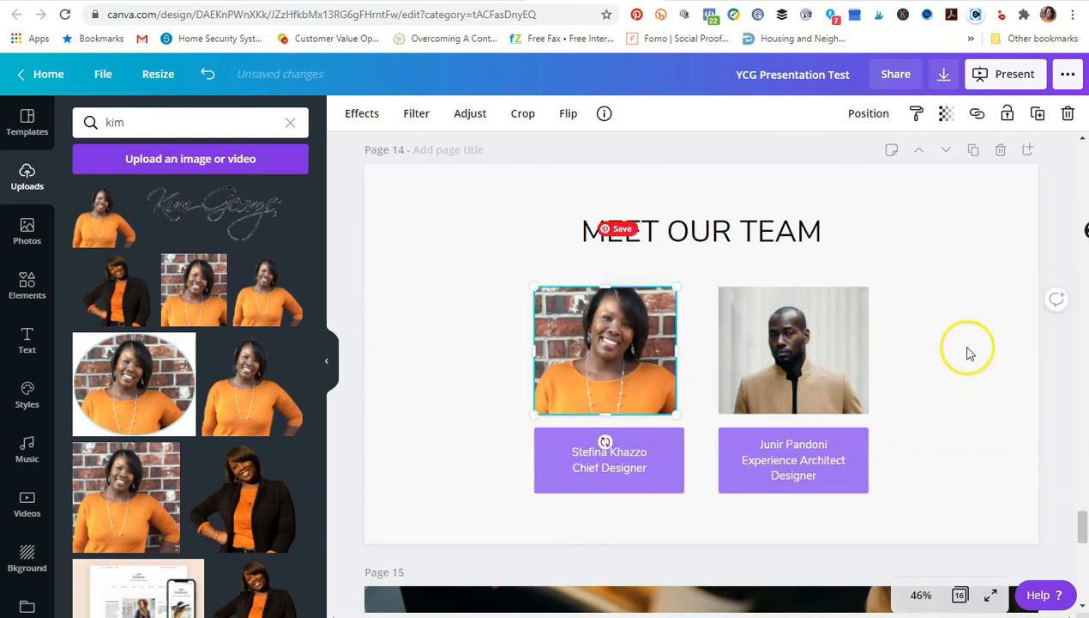
pyautogui.click(1032, 343)
pyautogui.moveTo(649, 360); pyautogui.dragTo(645, 353)
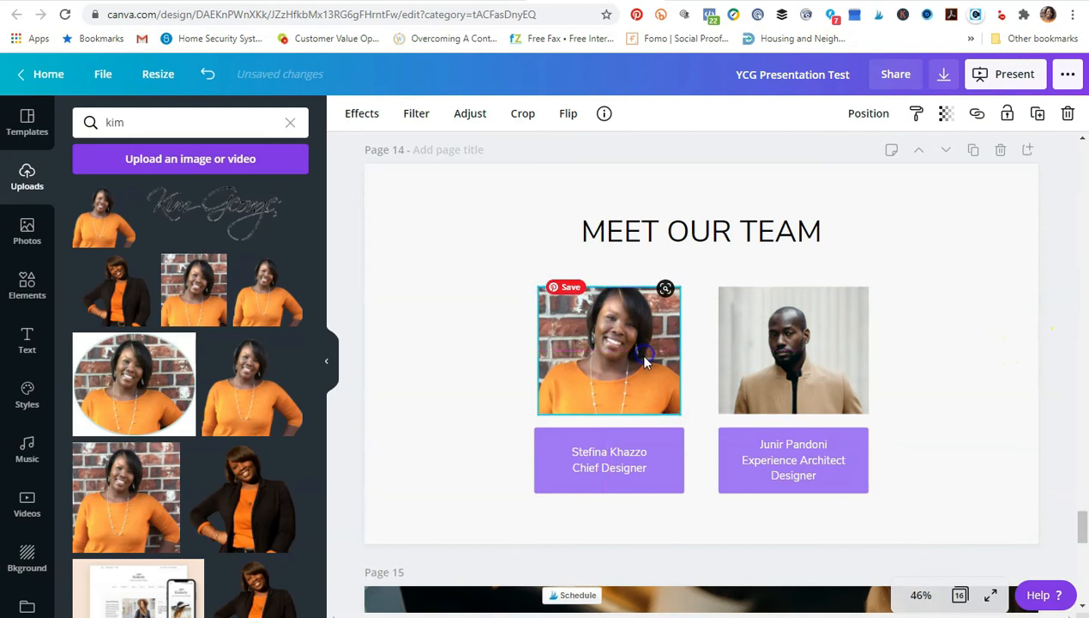
# Step: Change both team caption boxes on page 14 to the teal document color
pyautogui.click(550, 440)
pyautogui.click(345, 113)
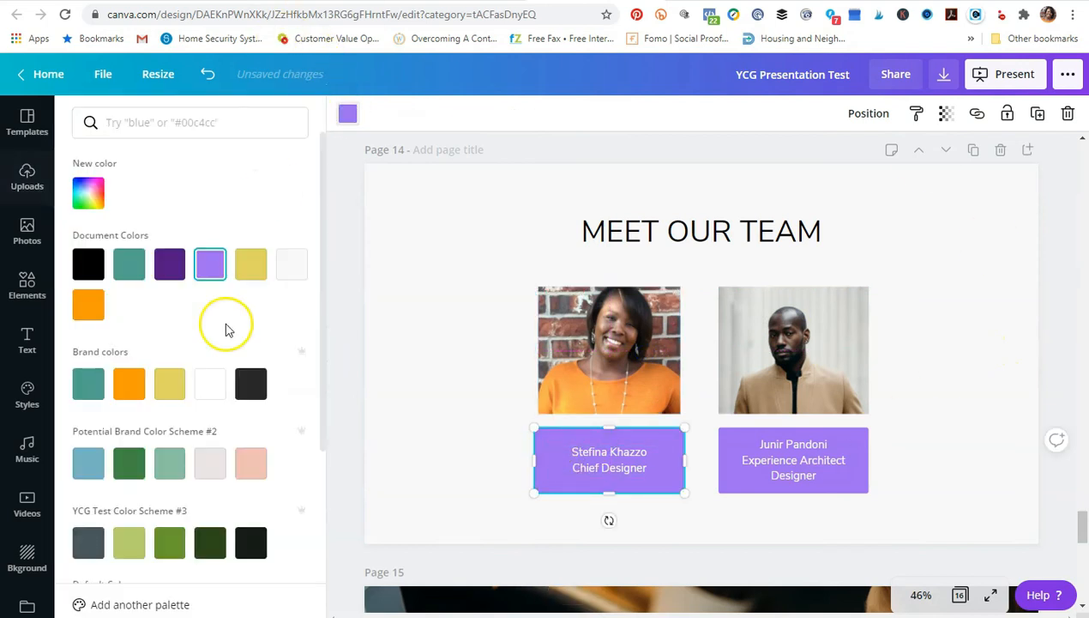
pyautogui.click(126, 271)
pyautogui.click(734, 443)
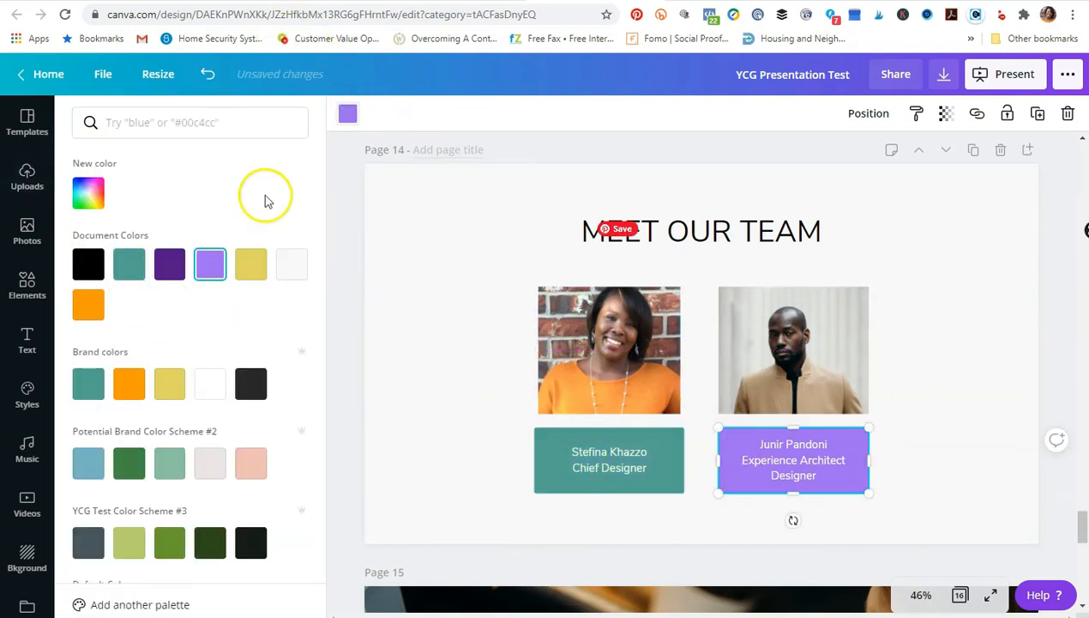
pyautogui.click(131, 265)
# Step: Clear the search term in the uploaded images and open the elements library
pyautogui.click(1070, 299)
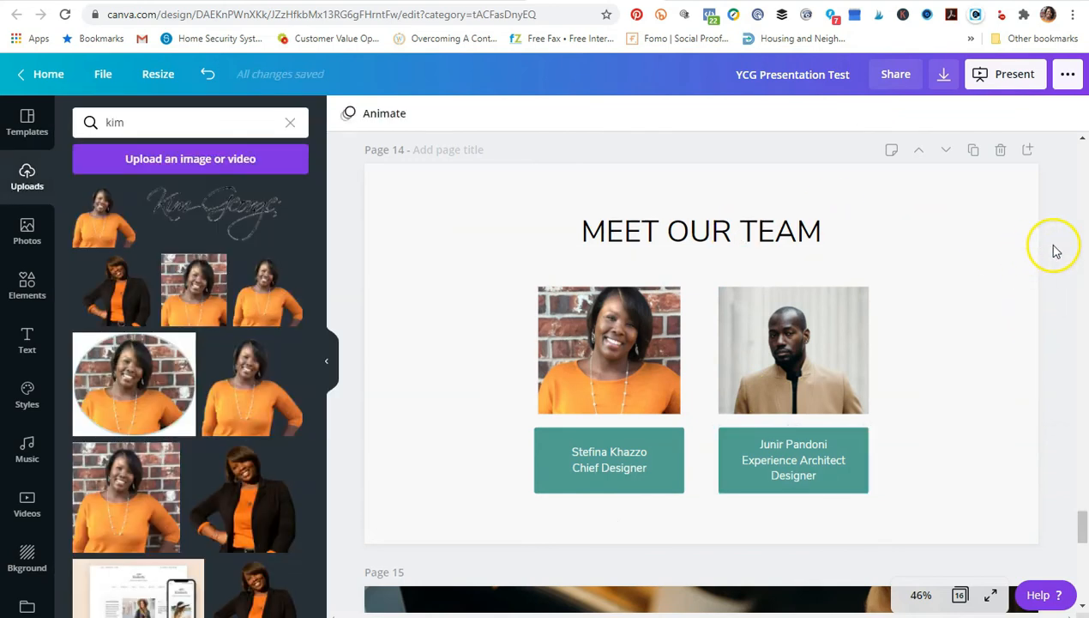
pyautogui.moveTo(99, 123); pyautogui.dragTo(177, 128)
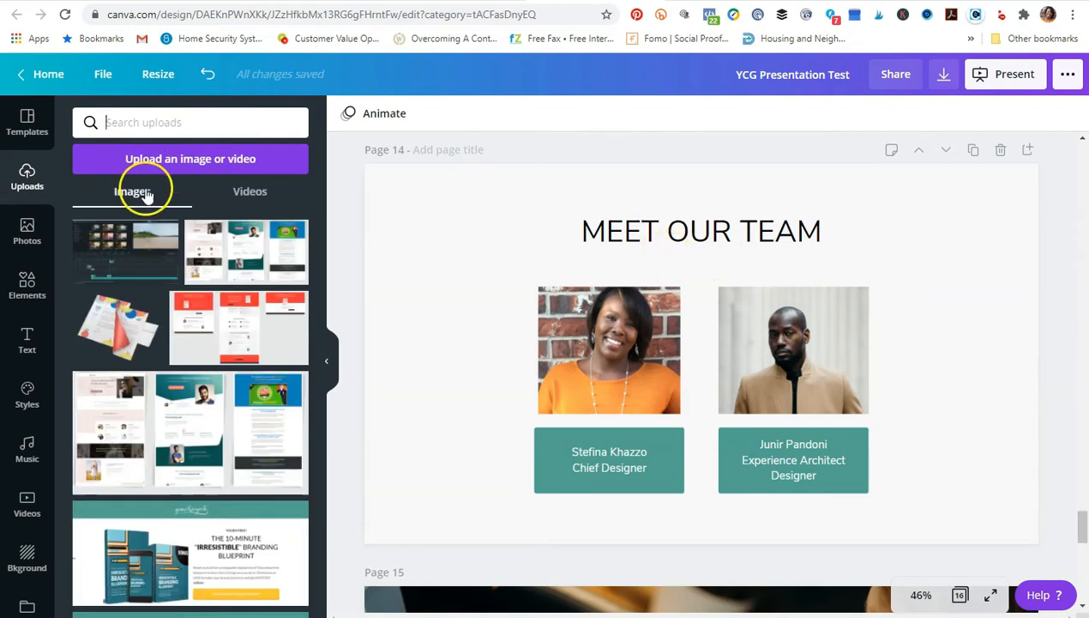
pyautogui.click(21, 286)
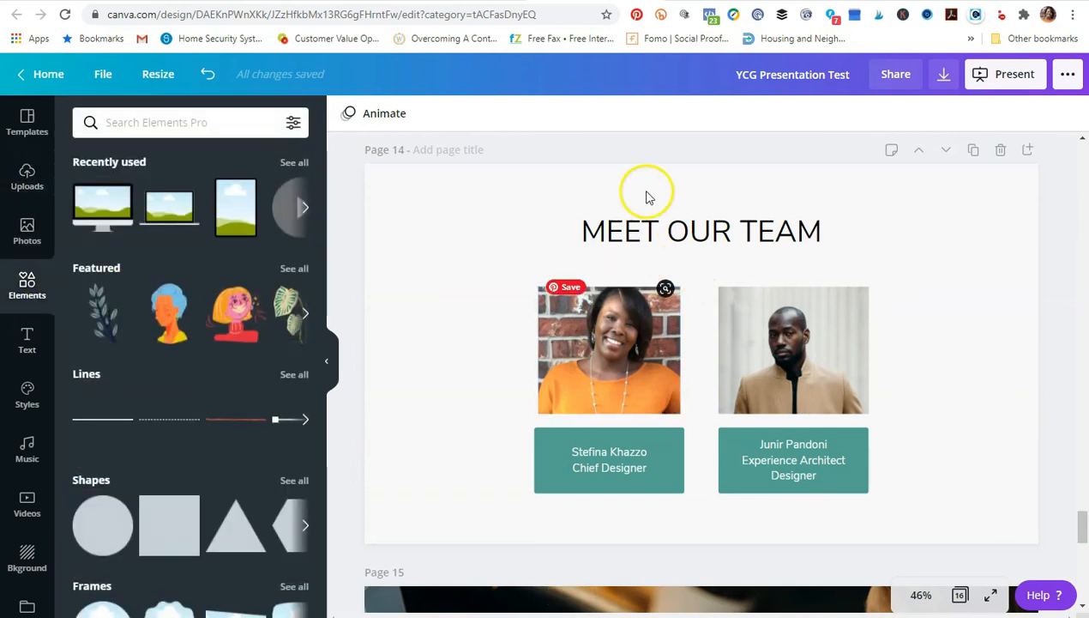
# Step: Change the light purple background of page 15 to the teal document color
pyautogui.scroll(-5, 424, 418)
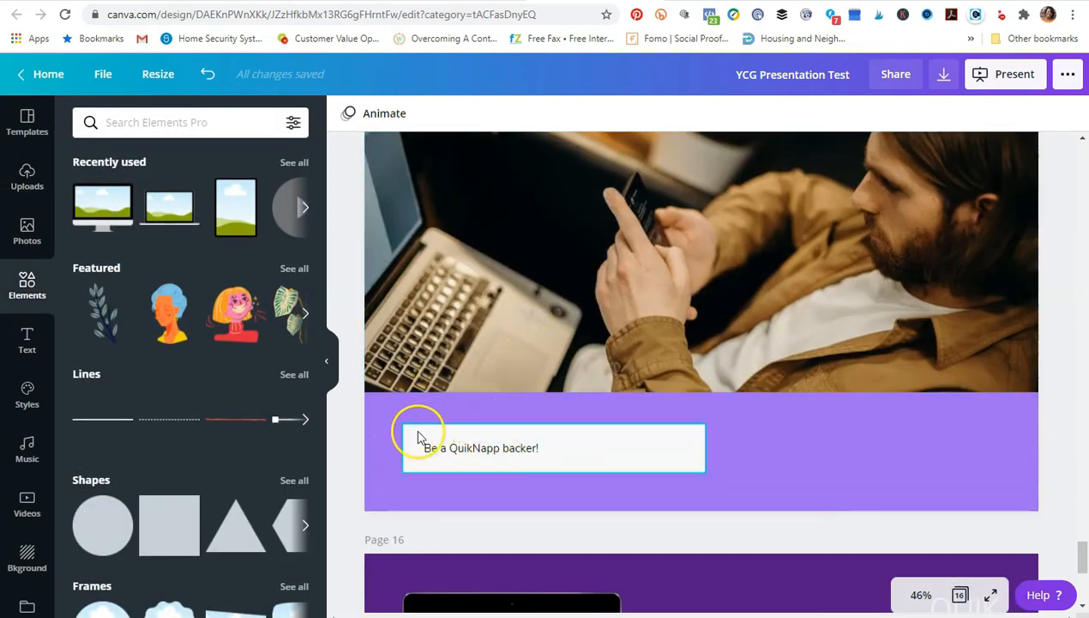
pyautogui.click(420, 410)
pyautogui.click(348, 115)
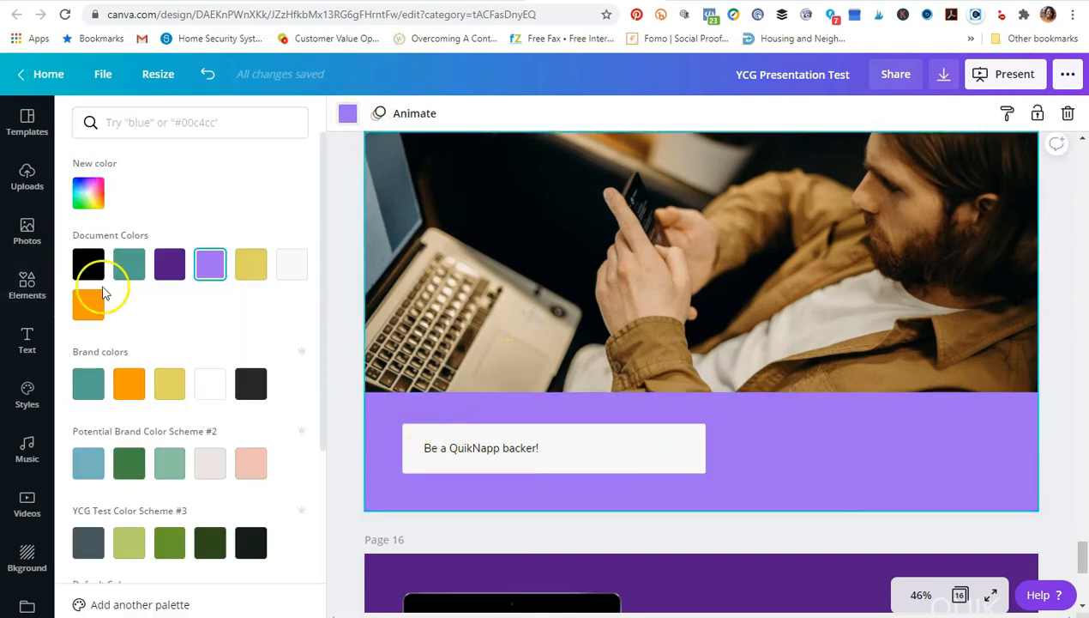
pyautogui.click(128, 260)
pyautogui.click(1083, 339)
# Step: Change the dark purple background of page 16 to the teal document color
pyautogui.scroll(-5, 1082, 339)
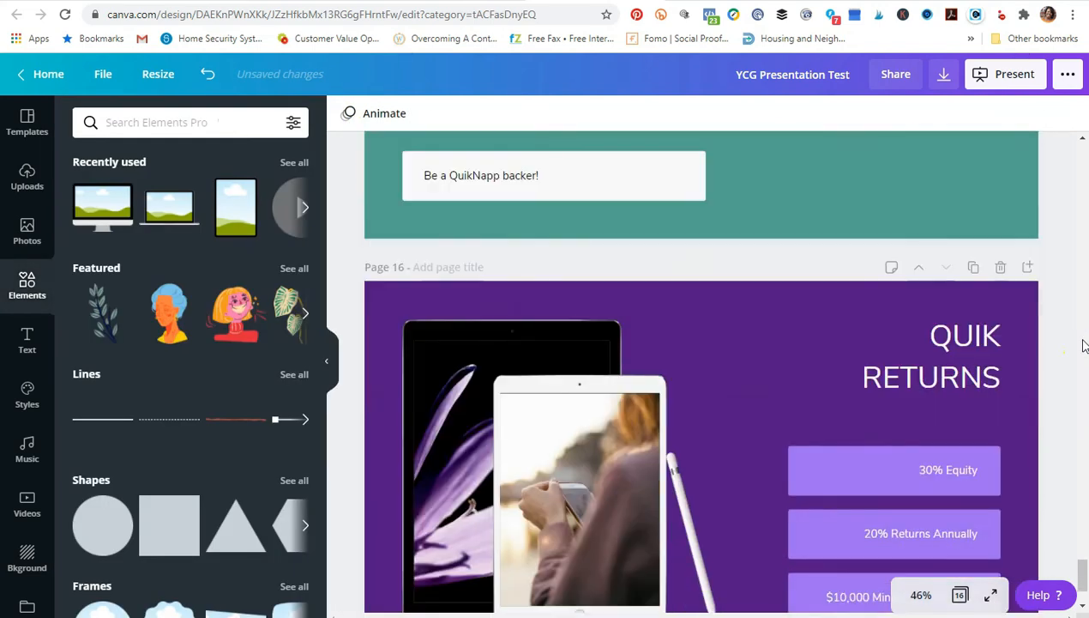
pyautogui.click(766, 209)
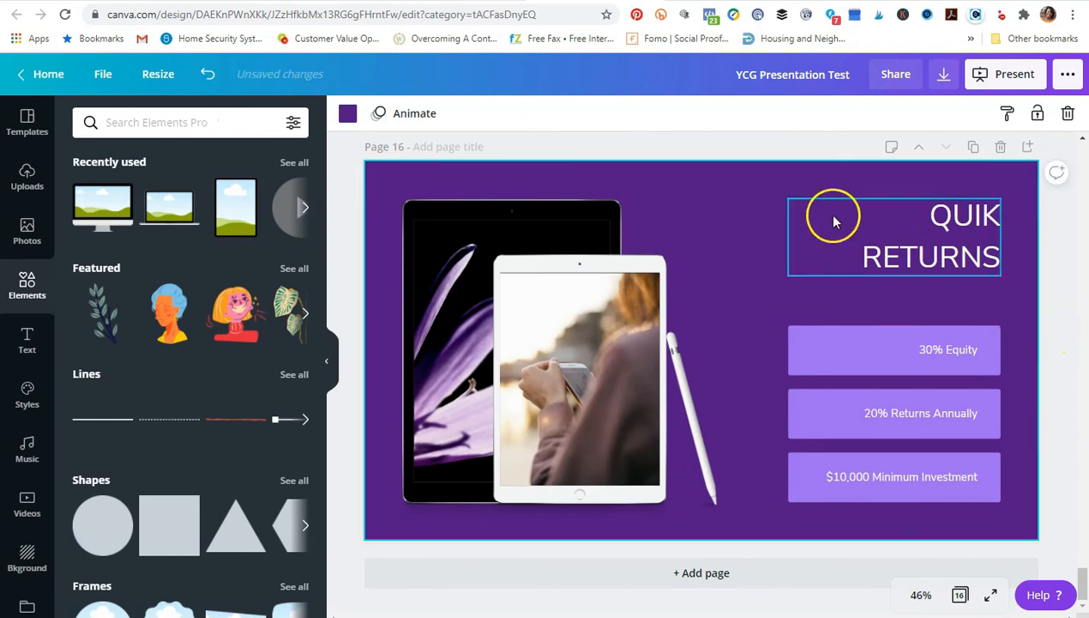
pyautogui.click(347, 113)
pyautogui.click(130, 266)
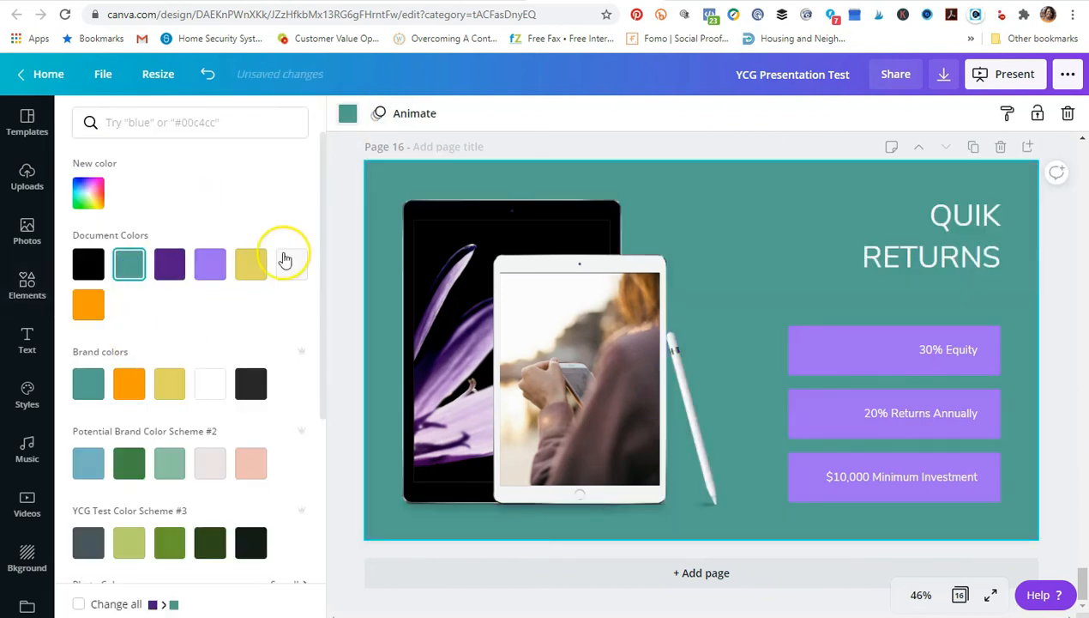
# Step: Delete the purple flower image from the black tablet frame on page 16, keeping the frame
pyautogui.click(467, 259)
pyautogui.click(1001, 115)
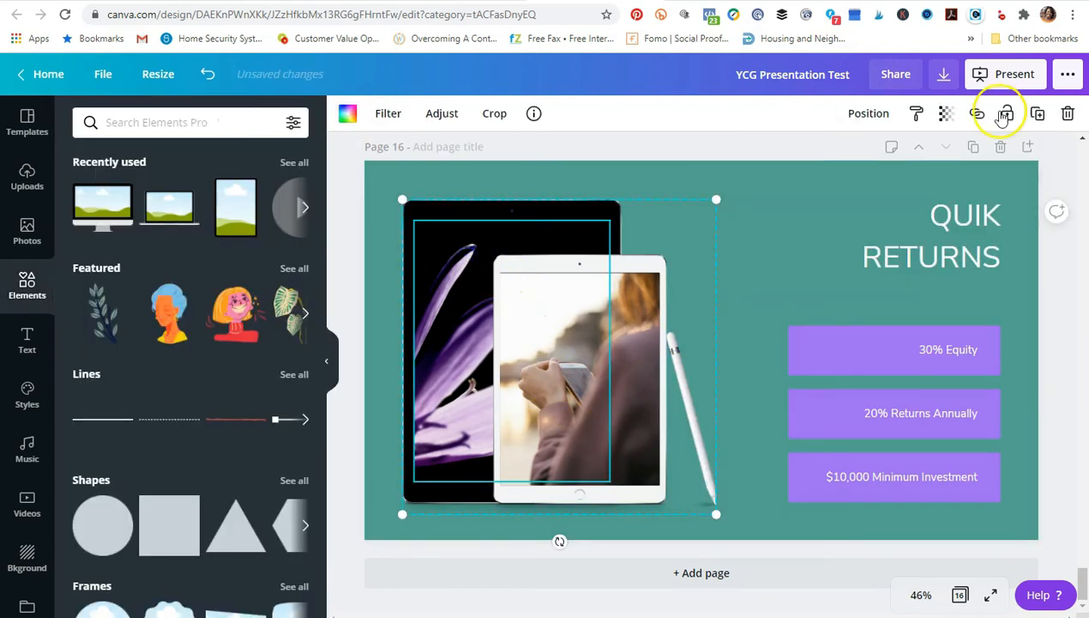
pyautogui.click(1068, 114)
pyautogui.click(1012, 155)
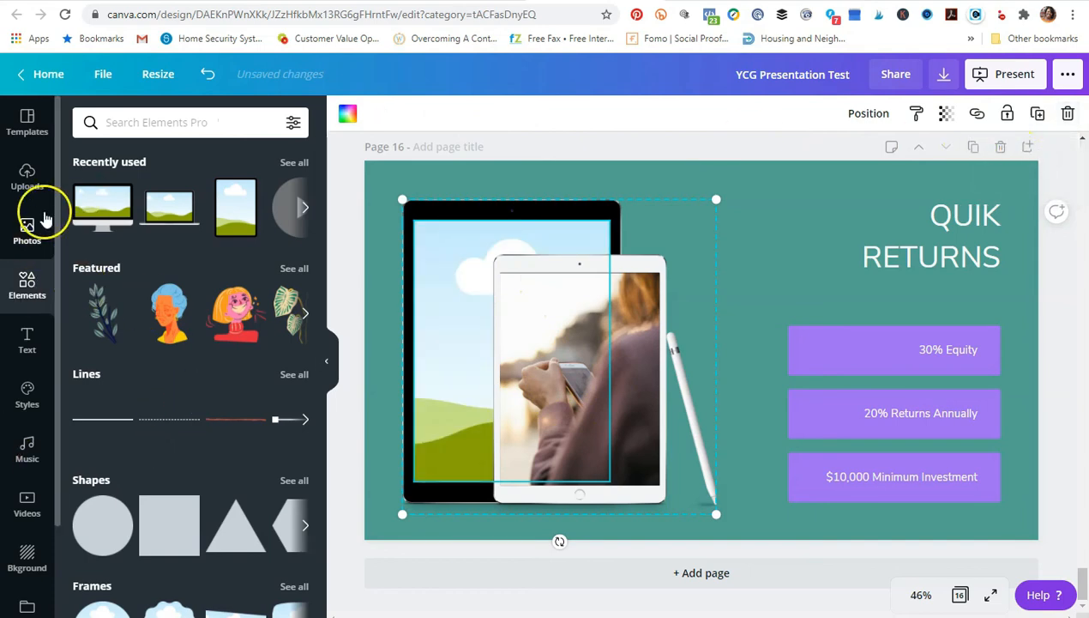
# Step: Fill the black tablet frame with the uploaded laptop video-call photo and shift the photo within the frame
pyautogui.click(27, 177)
pyautogui.scroll(-10, 296, 269)
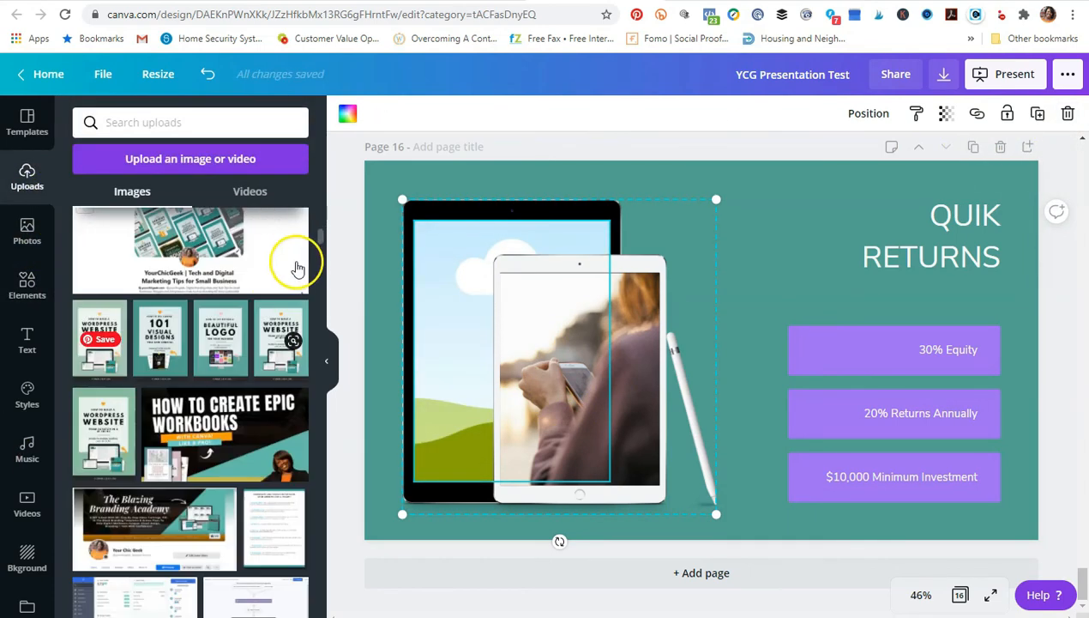
pyautogui.moveTo(323, 245); pyautogui.dragTo(325, 581)
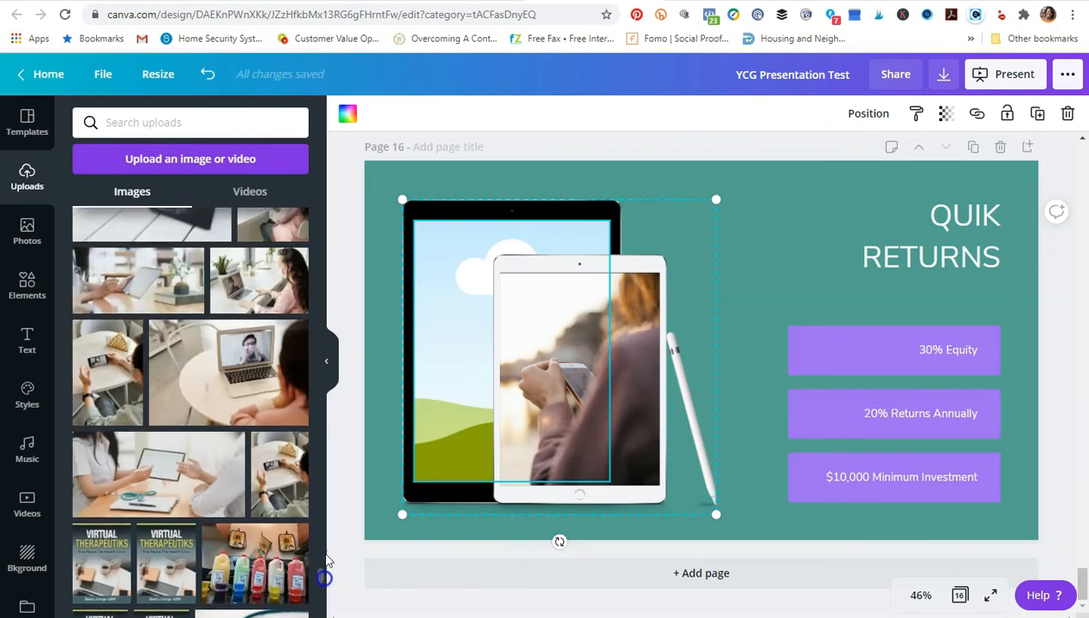
pyautogui.click(241, 393)
pyautogui.moveTo(496, 302); pyautogui.dragTo(390, 292)
pyautogui.doubleClick(477, 306)
pyautogui.click(371, 114)
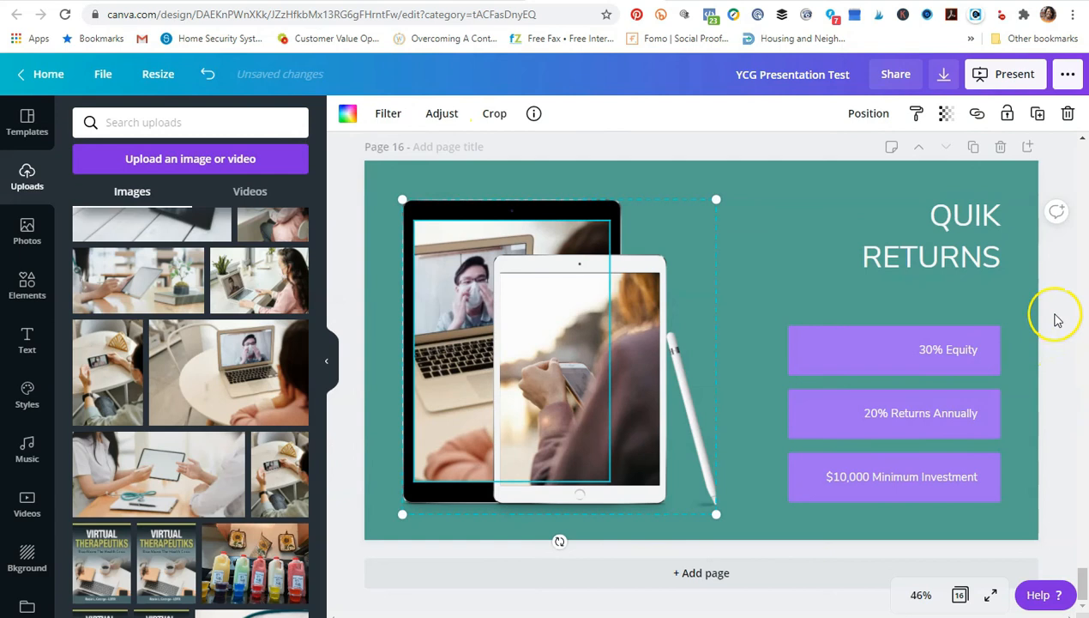
# Step: Change the equity, annual returns and minimum investment boxes on page 16 to the orange document color
pyautogui.click(871, 341)
pyautogui.click(346, 114)
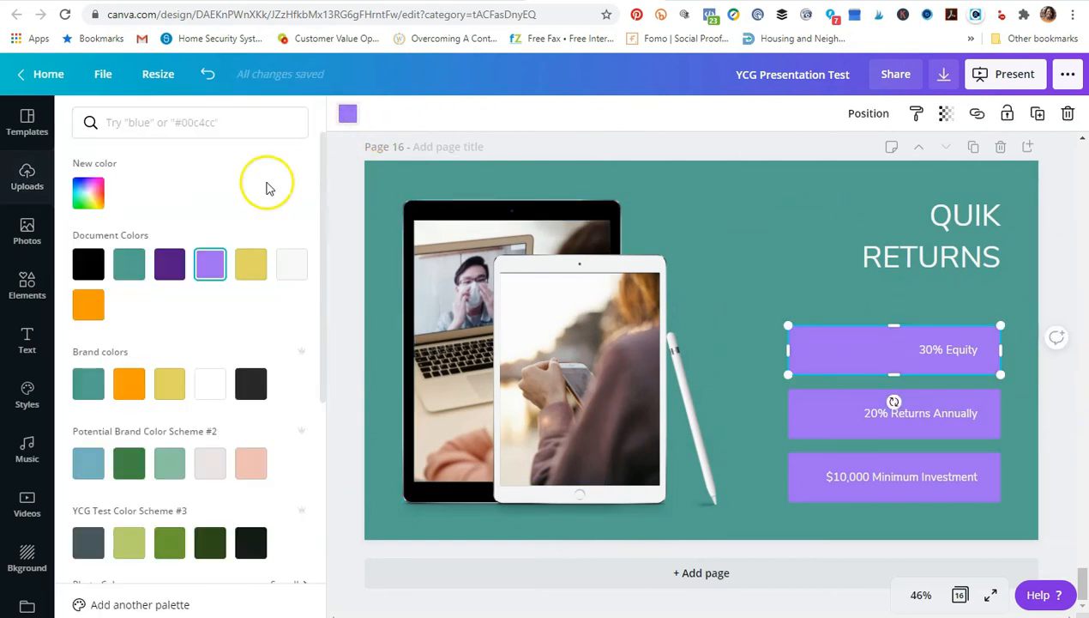
pyautogui.click(89, 305)
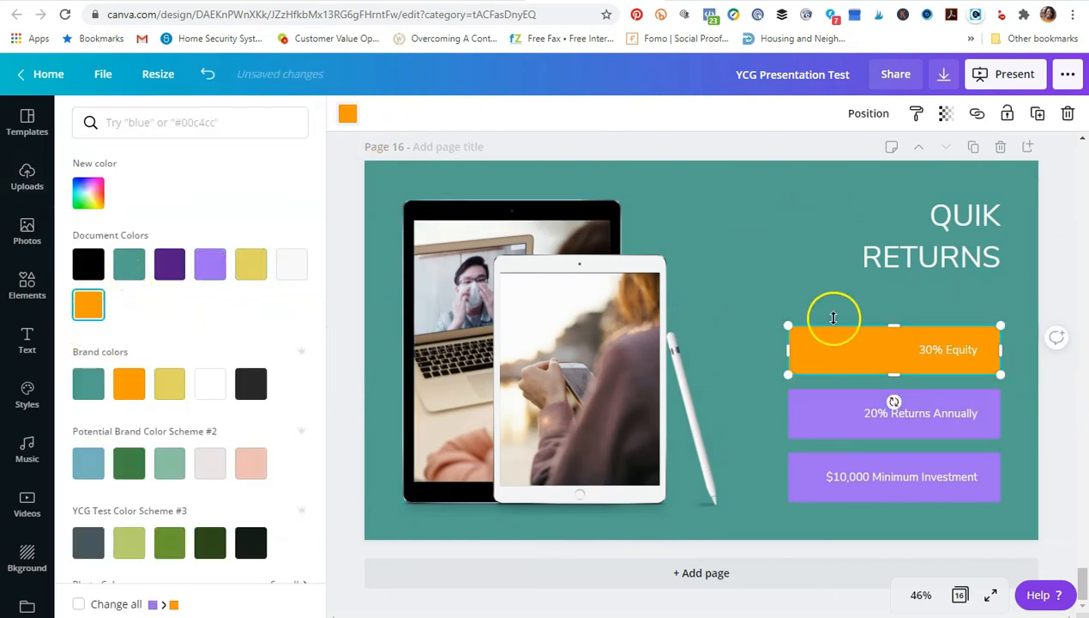
pyautogui.click(816, 403)
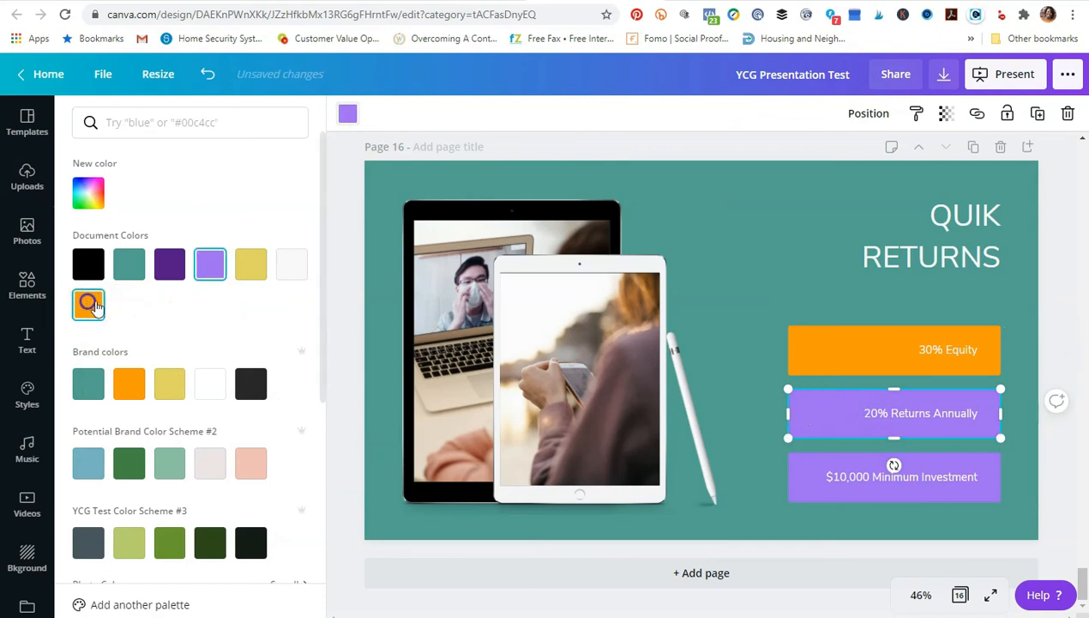
pyautogui.click(89, 304)
pyautogui.click(805, 467)
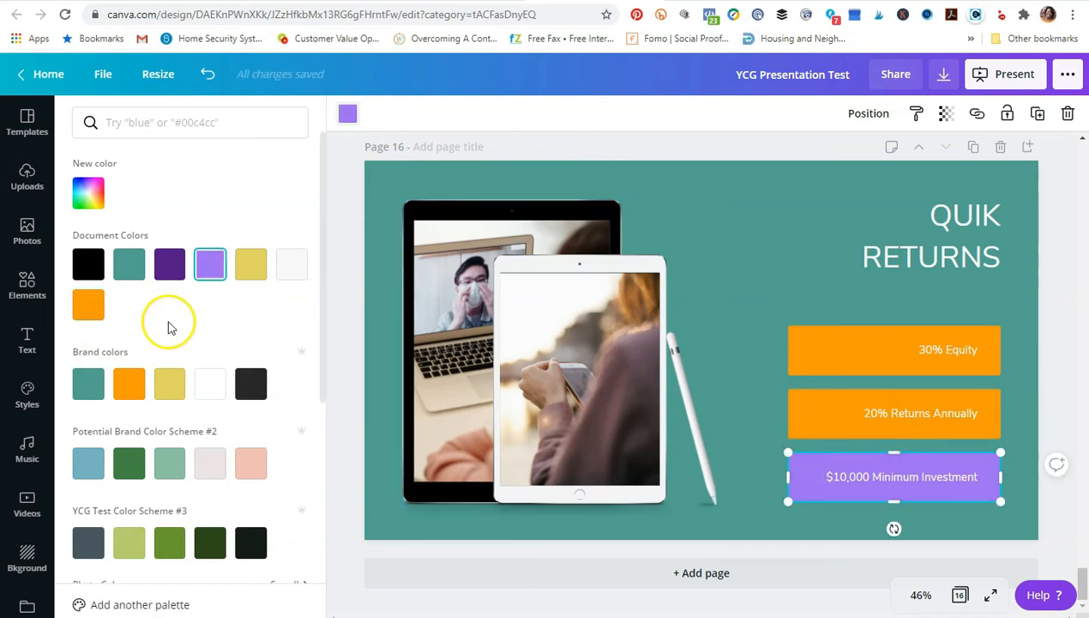
pyautogui.click(76, 314)
pyautogui.click(1066, 277)
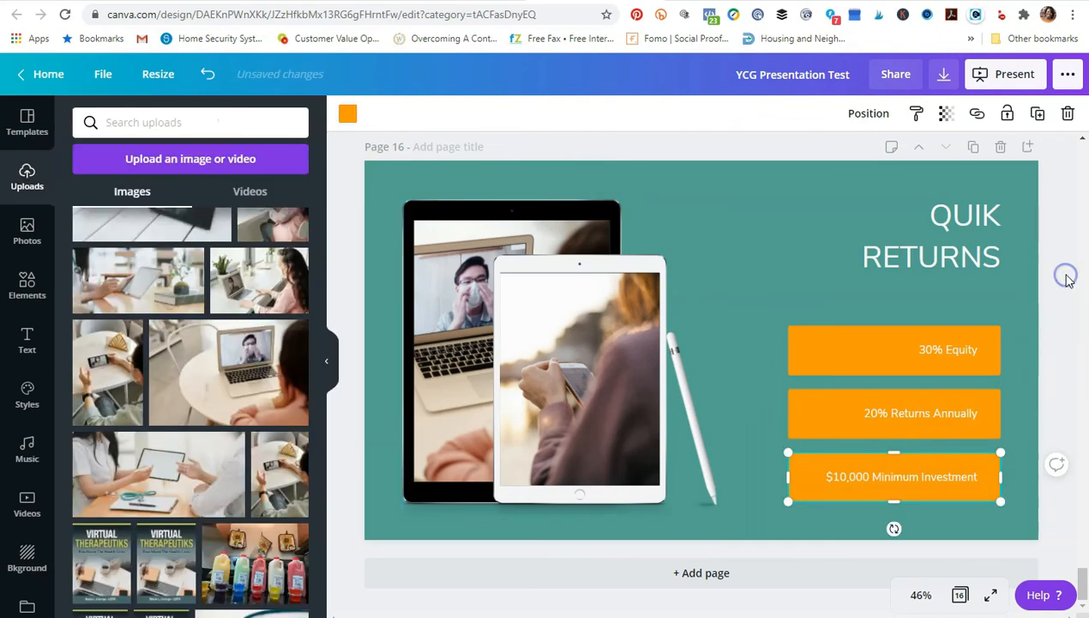
# Step: Replace the page 16 heading with "PINTEREST RETURNS"
pyautogui.doubleClick(959, 223)
pyautogui.write('TERE')
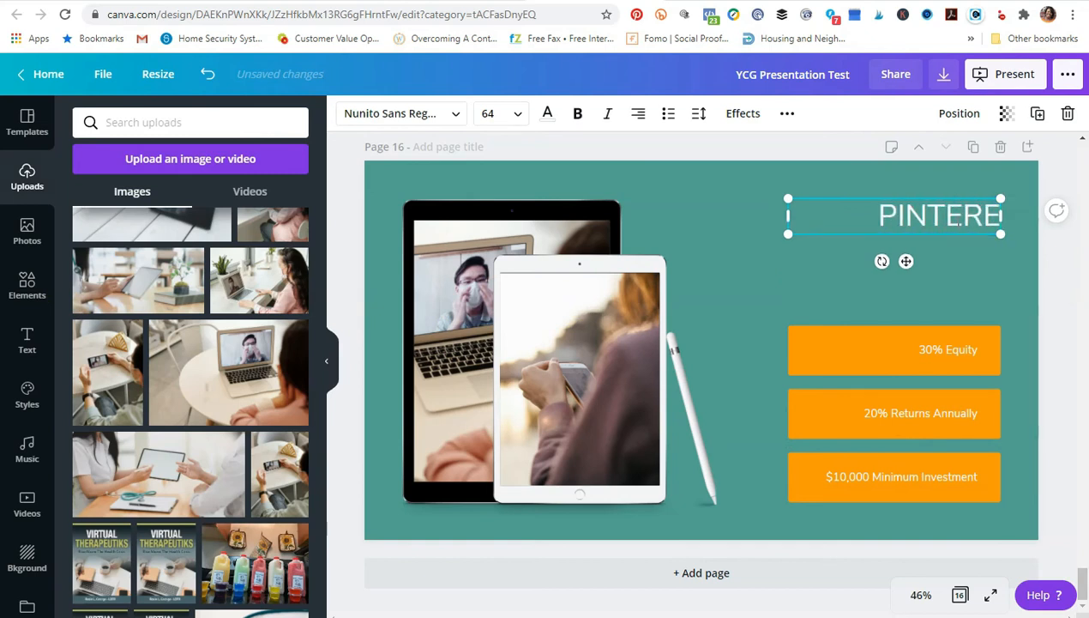
pyautogui.write('ST RETURNS')
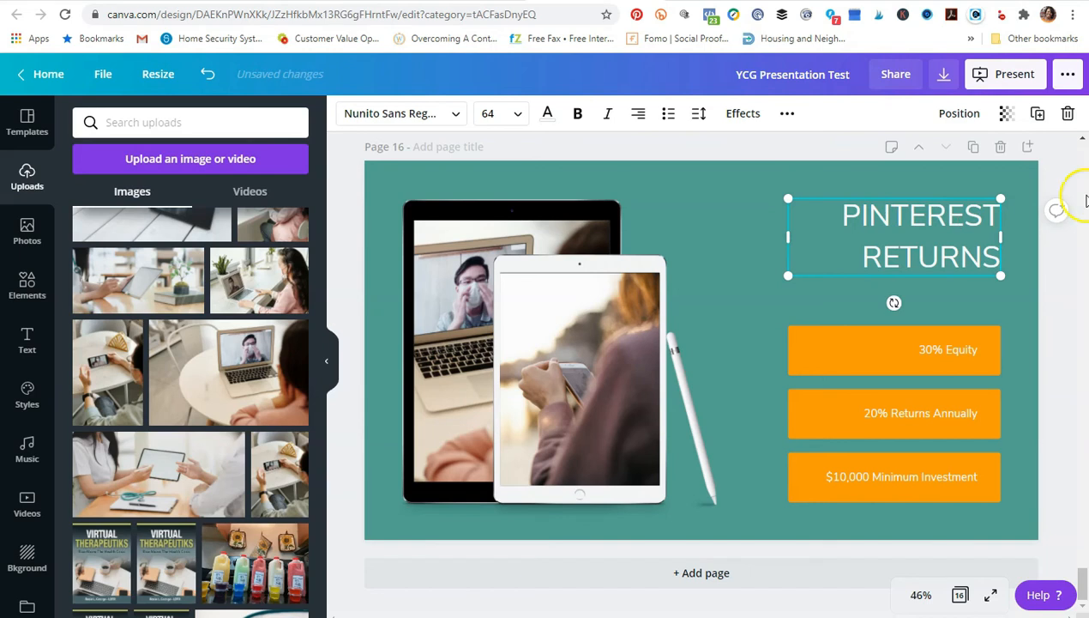
pyautogui.click(1058, 319)
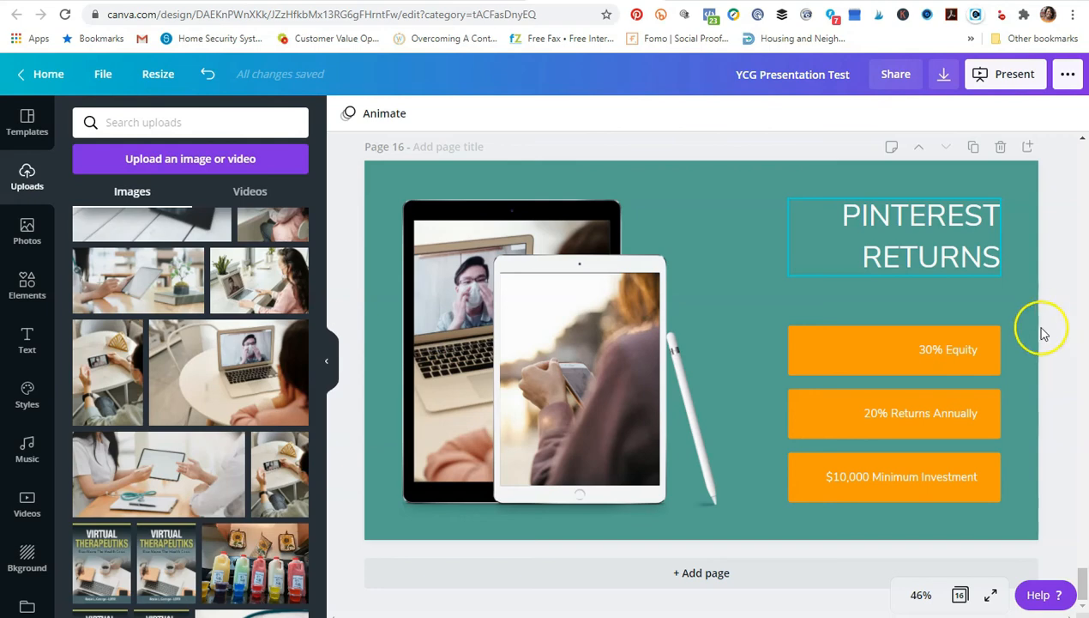
# Step: Return to page 1 and open the options for presenting the design
pyautogui.moveTo(1083, 581); pyautogui.dragTo(1084, 158)
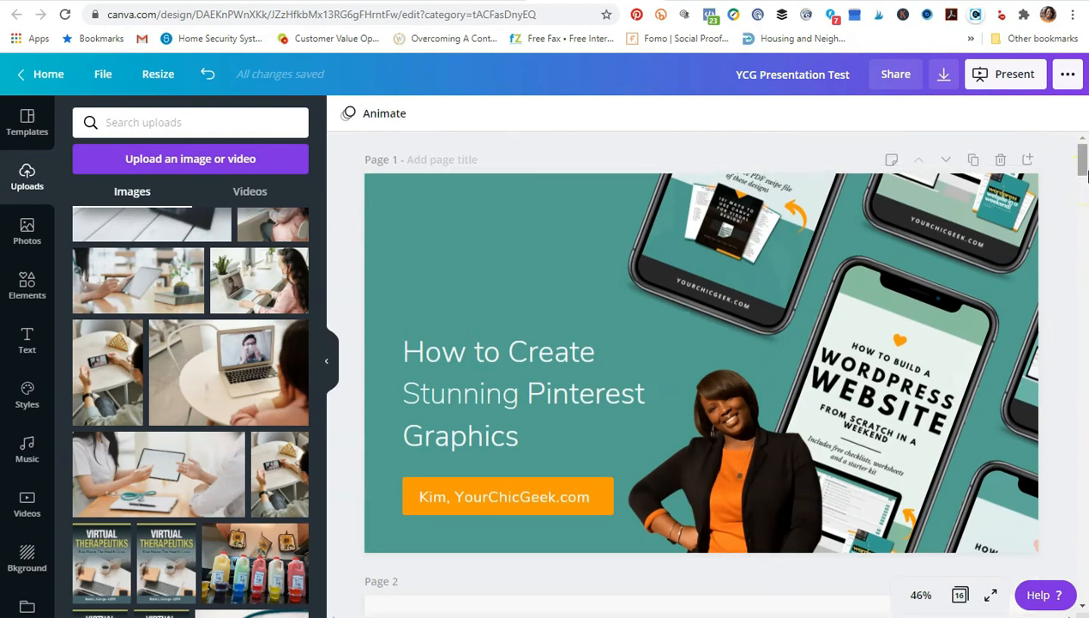
pyautogui.click(102, 72)
pyautogui.click(114, 359)
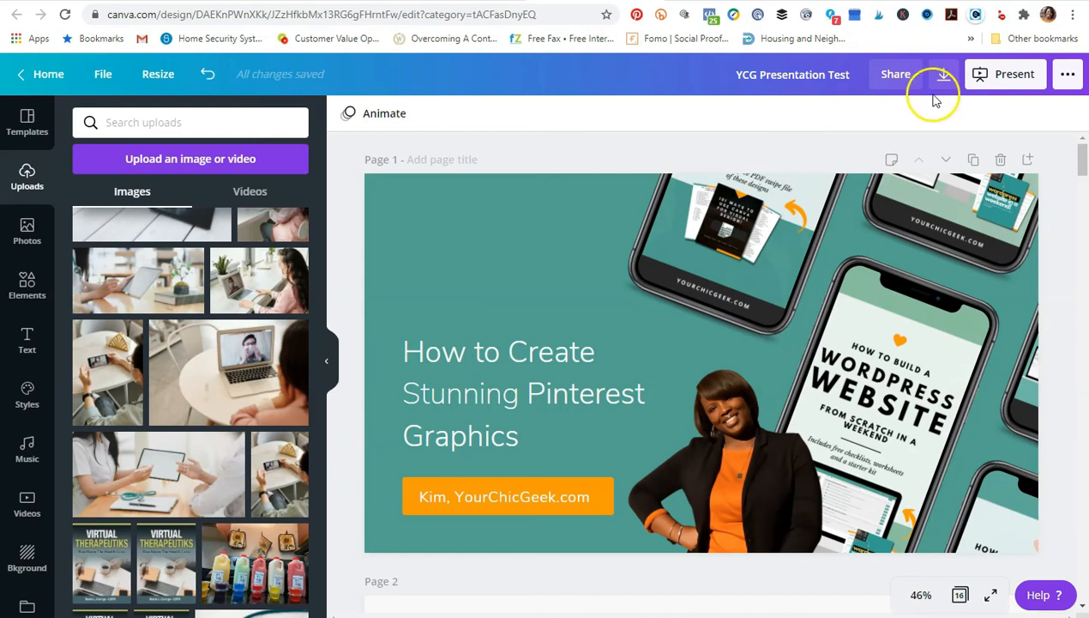
pyautogui.click(999, 82)
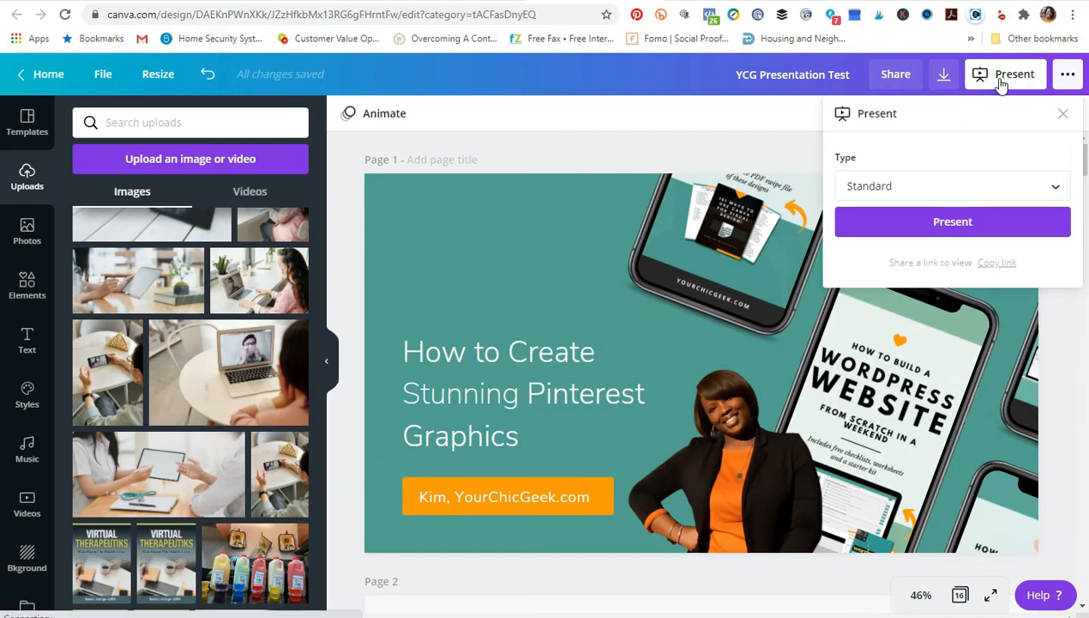
# Step: Choose the Standard presentation type and start presenting the design full screen from the title slide
pyautogui.click(974, 184)
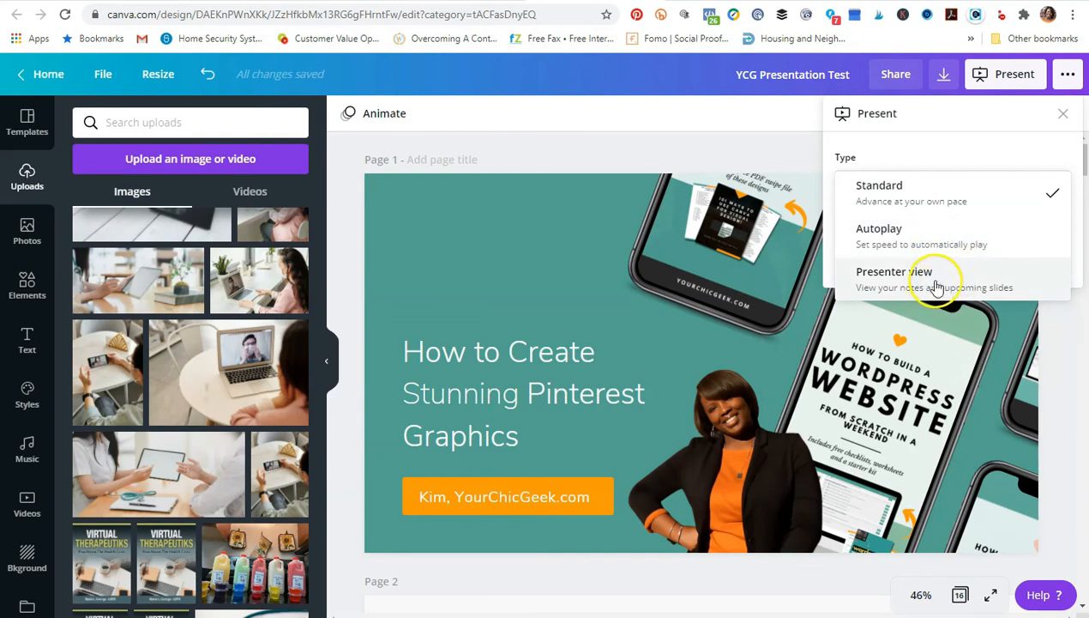
pyautogui.click(897, 193)
pyautogui.click(931, 219)
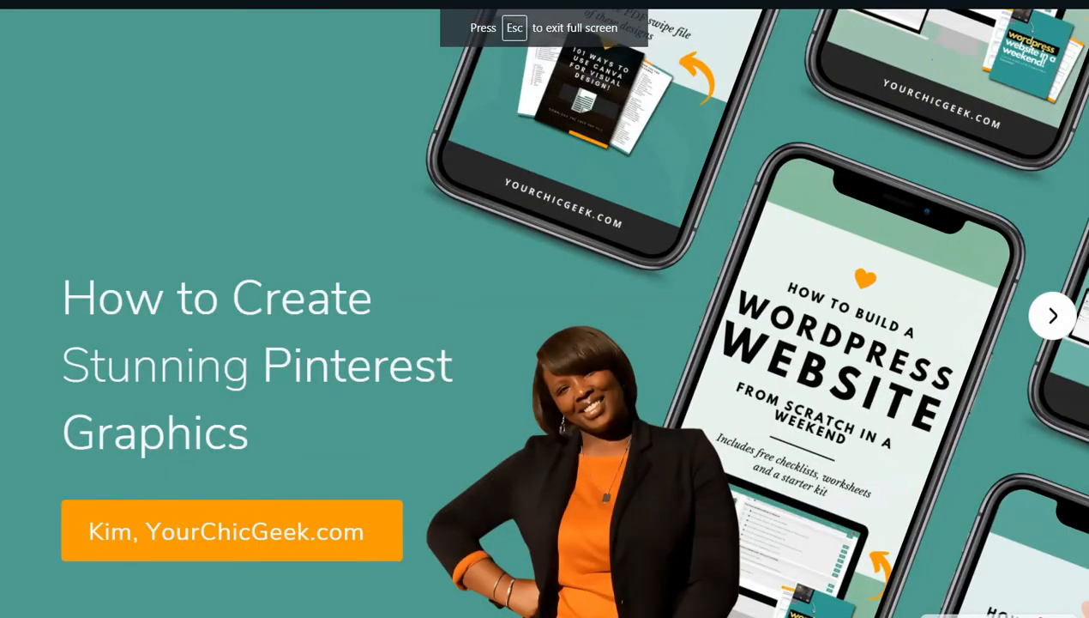
# Step: Review the slides from the title slide through "WHO IS PINTEREST FOR?" and exit the full-screen presentation
pyautogui.press('Right')
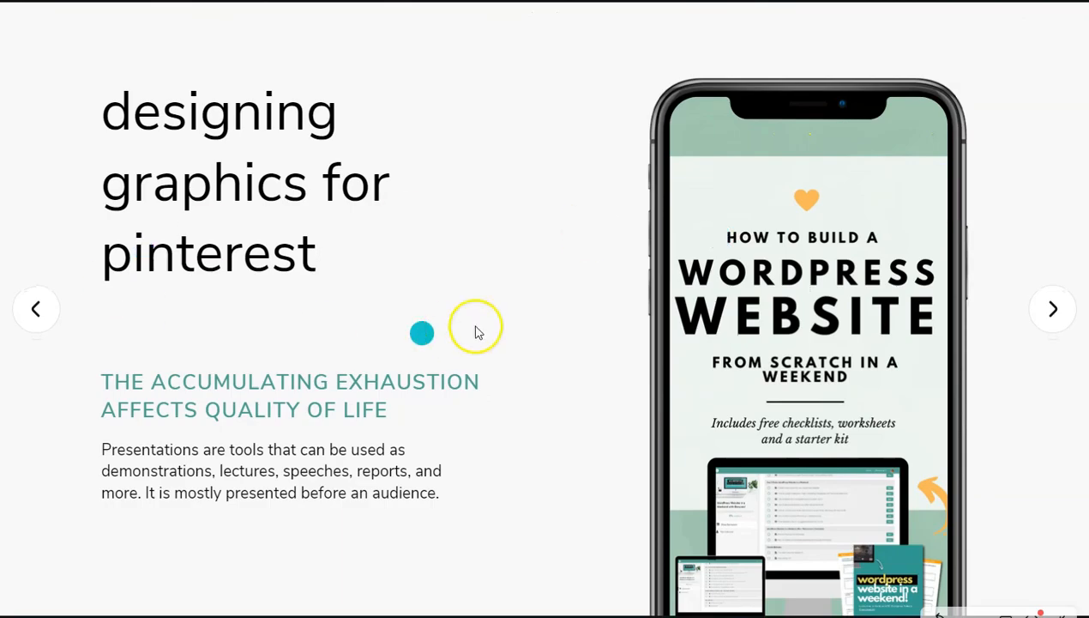
pyautogui.click(37, 311)
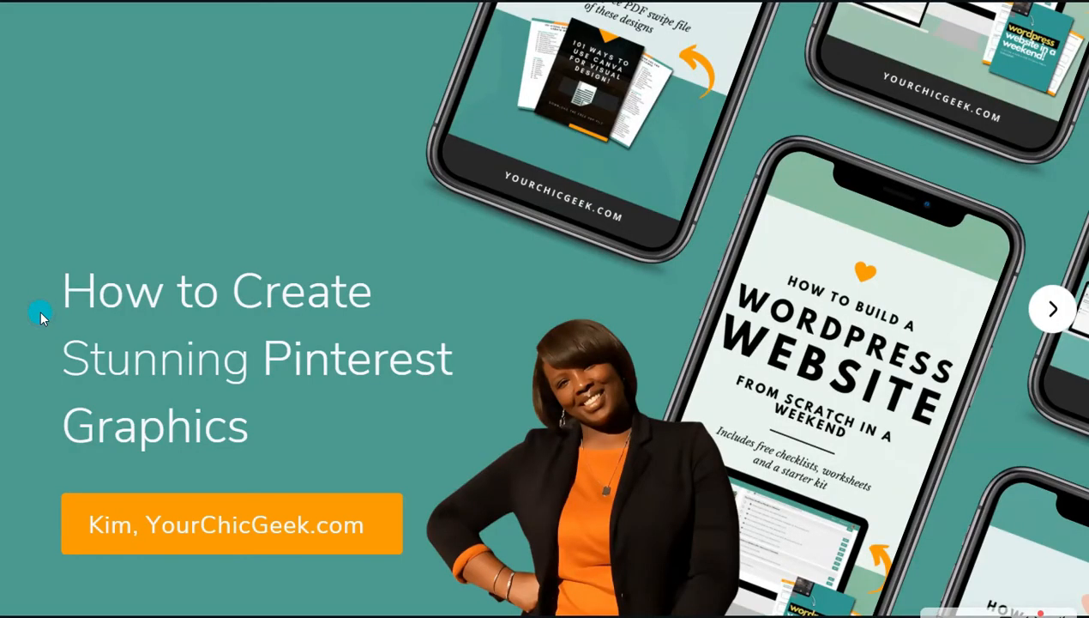
pyautogui.click(1057, 314)
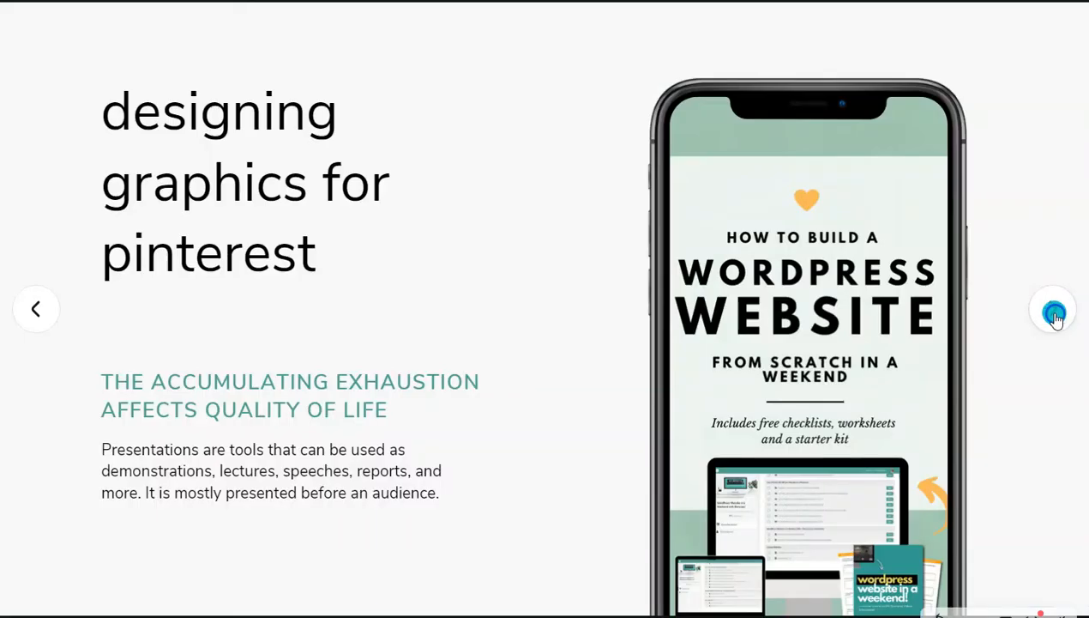
pyautogui.click(1055, 314)
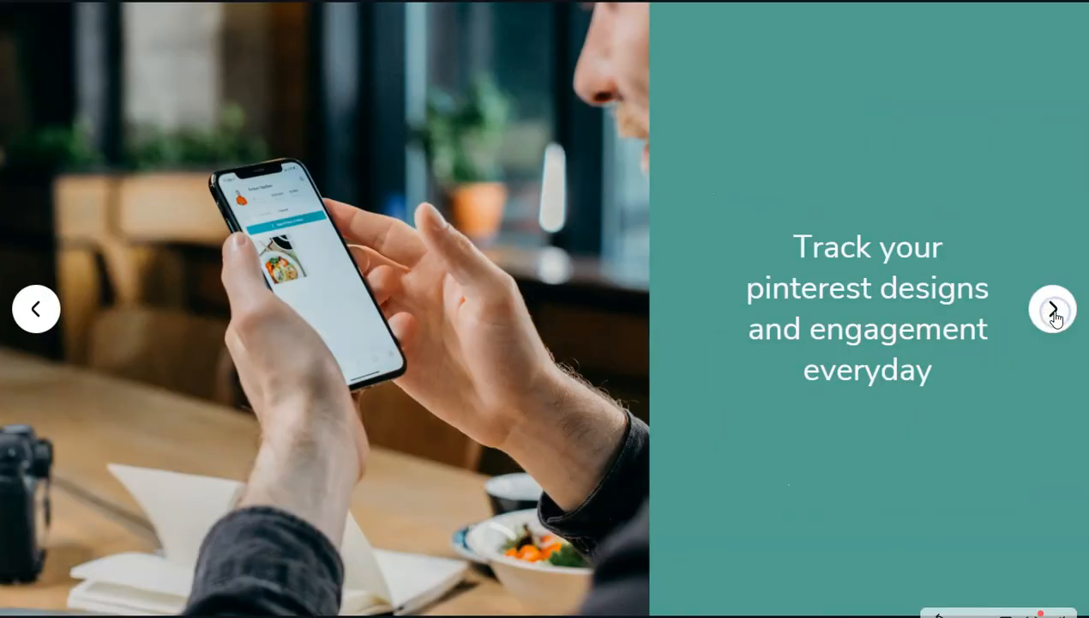
pyautogui.click(1055, 314)
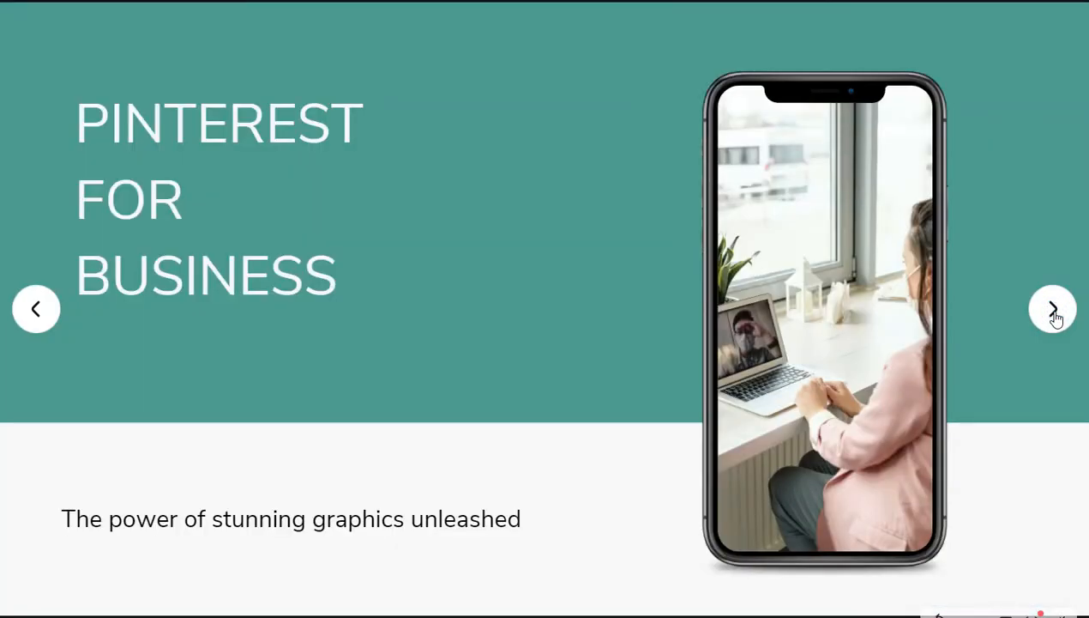
pyautogui.click(1055, 314)
pyautogui.click(1055, 314)
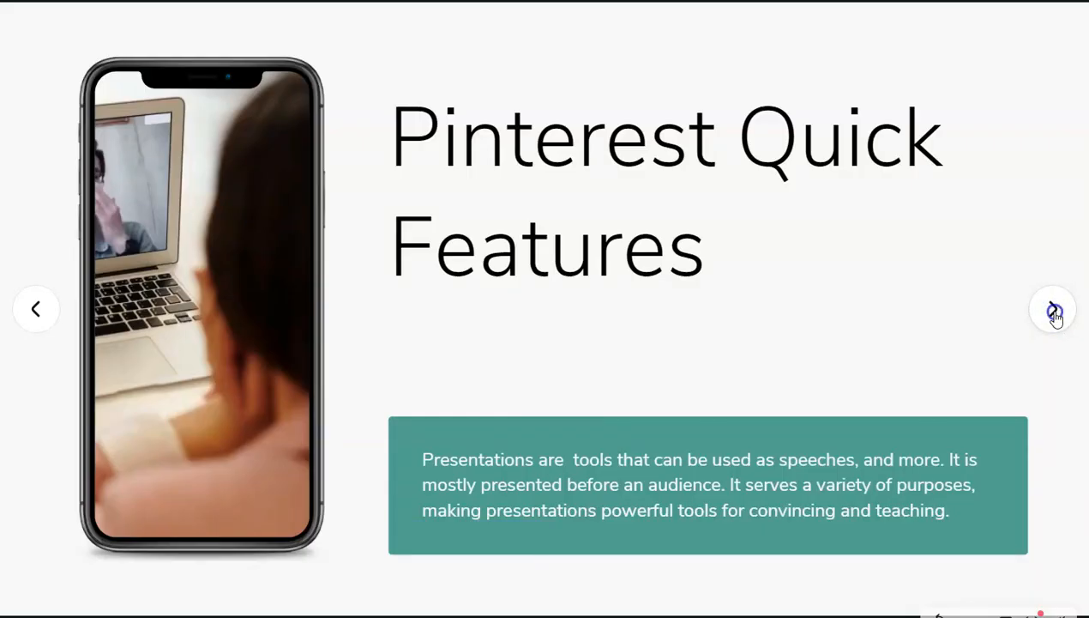
pyautogui.click(1055, 314)
pyautogui.click(1055, 314)
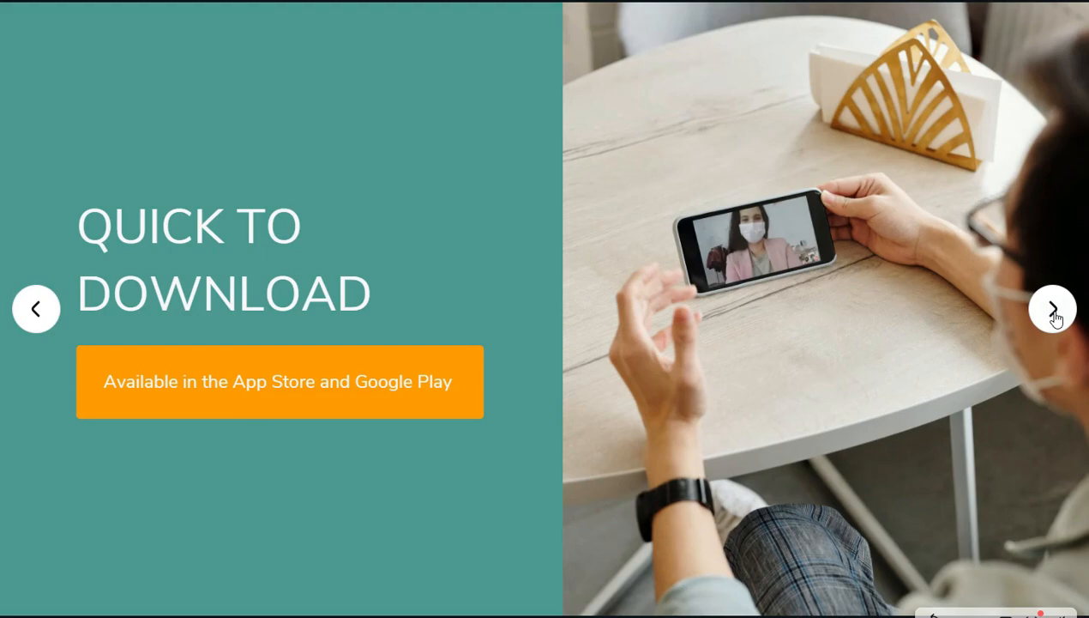
pyautogui.click(1055, 314)
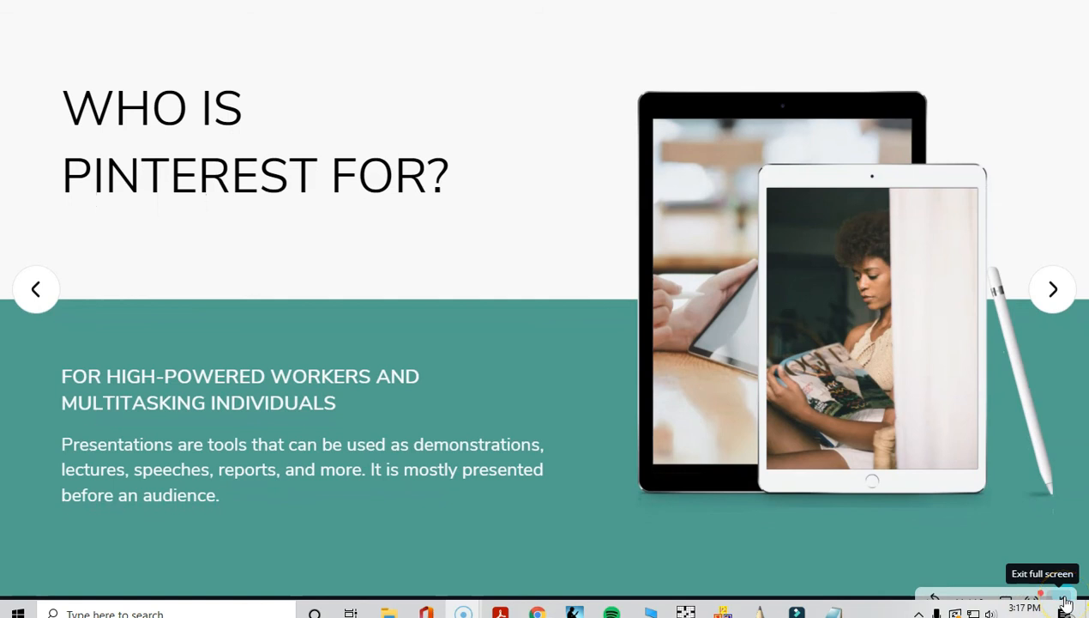
pyautogui.click(1065, 603)
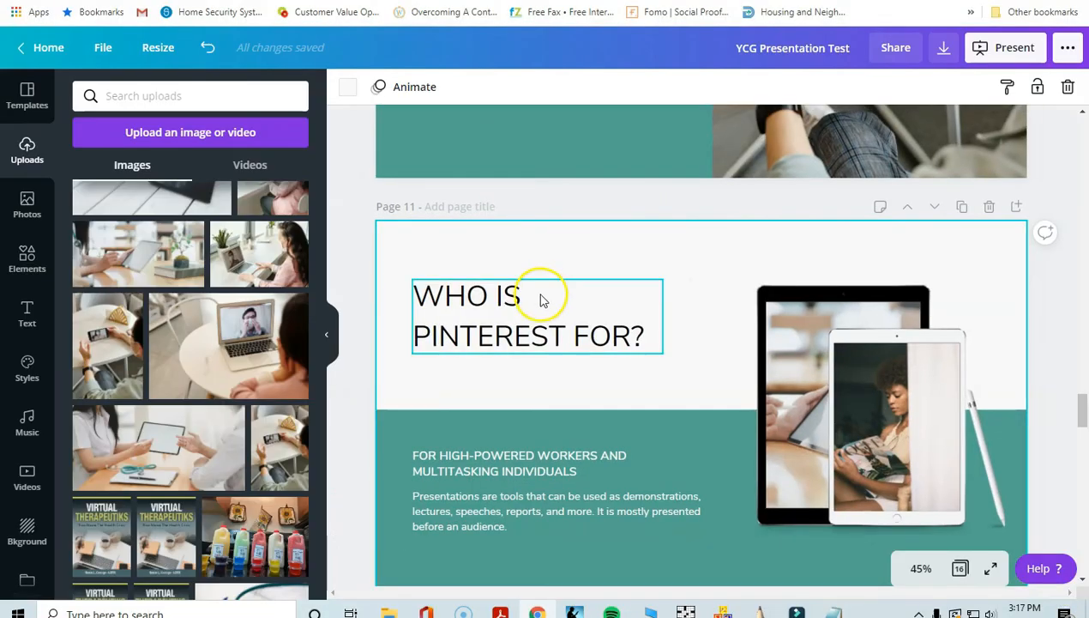
# Step: Retype the word "PINTEREST" in the page 11 heading so it reads "WHO IS PINTEREST FOR?"
pyautogui.doubleClick(501, 322)
pyautogui.click(554, 331)
pyautogui.moveTo(565, 331); pyautogui.dragTo(415, 336)
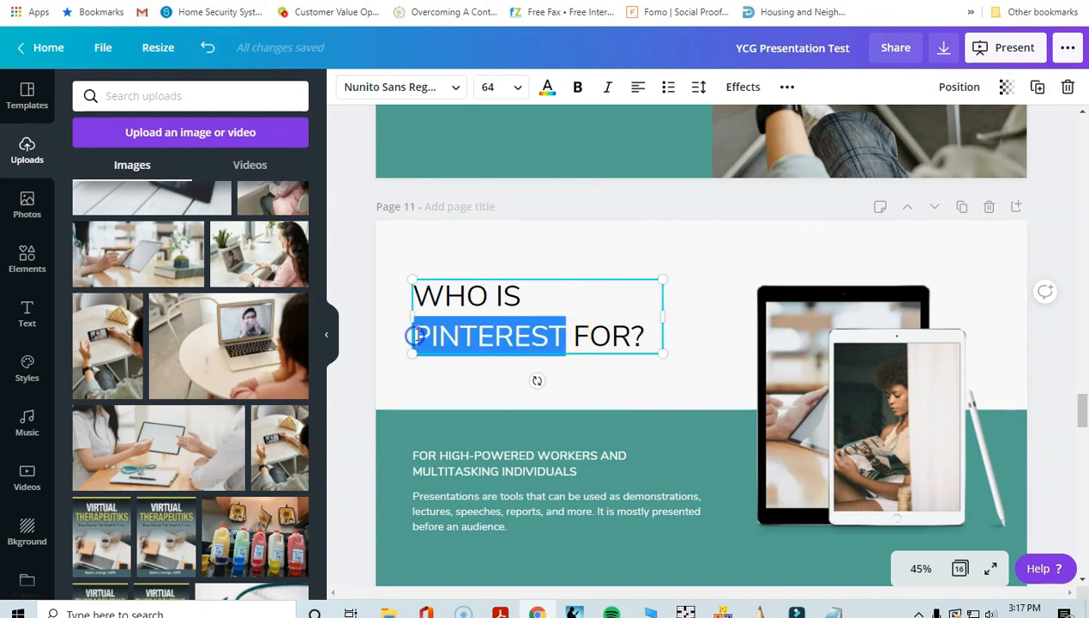
pyautogui.write('PINTEET')
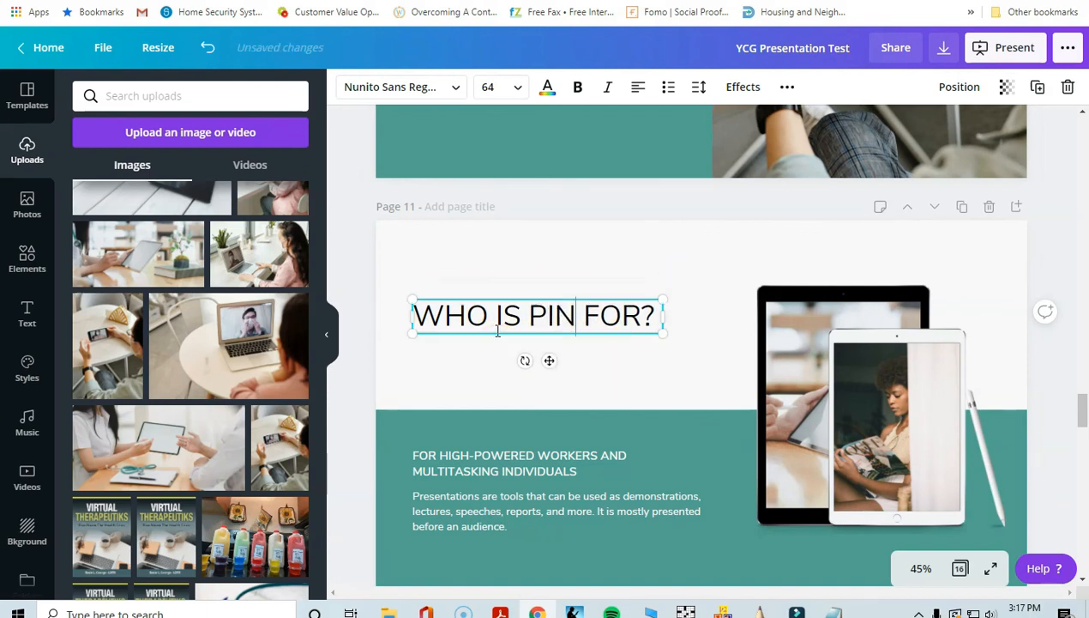
pyautogui.write('ES')
pyautogui.press('BackSpace')
pyautogui.write('E')
pyautogui.press('BackSpace')
pyautogui.press('BackSpace')
pyautogui.write('REST')
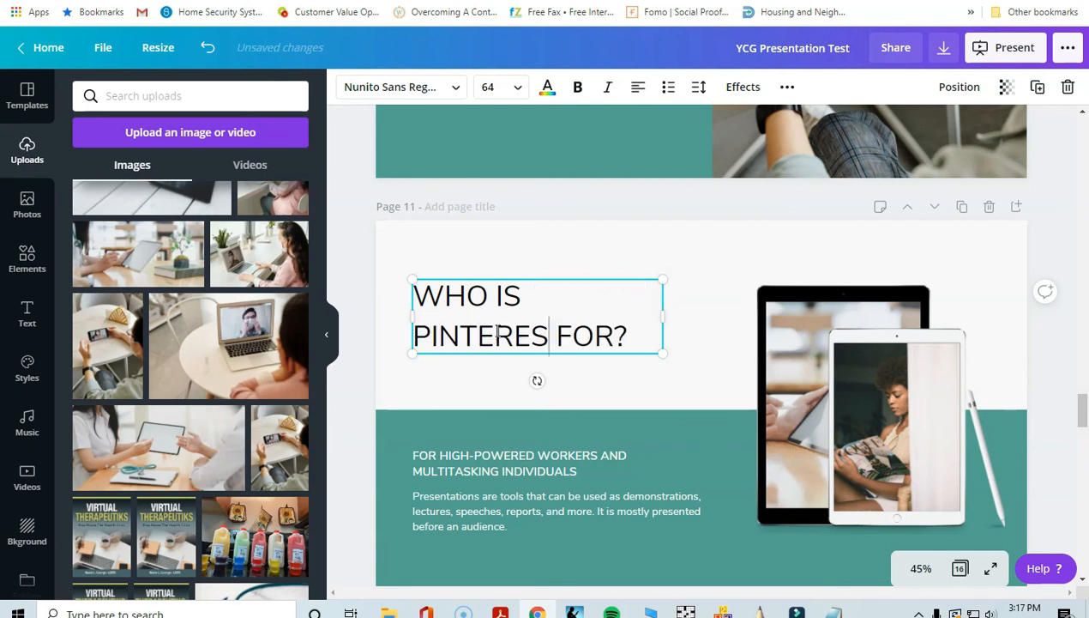
pyautogui.click(1057, 196)
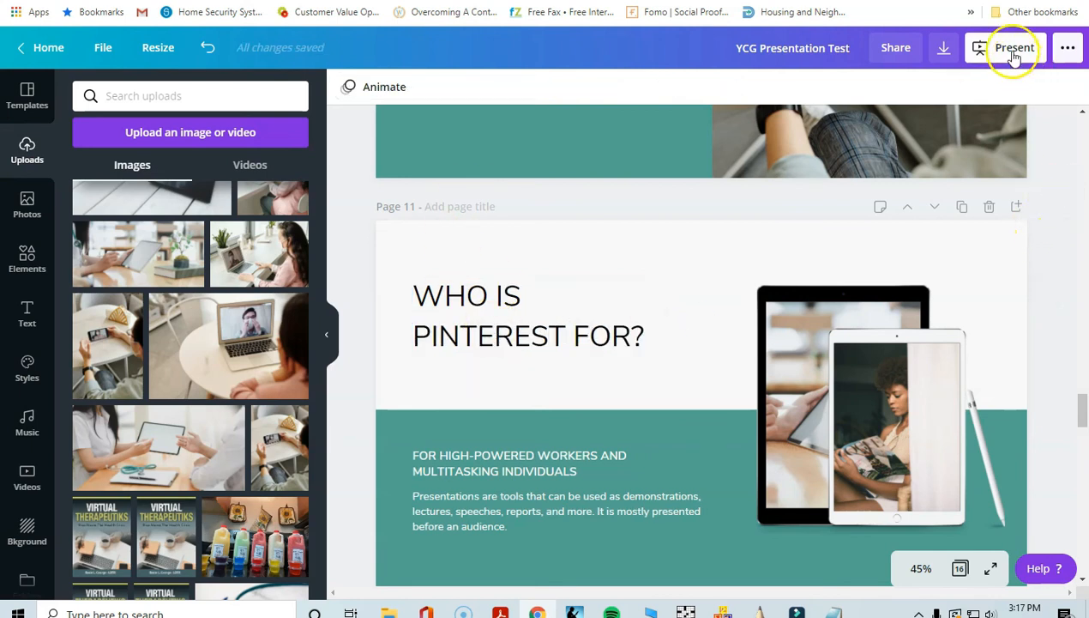
# Step: Present full screen again from page 11, review the remaining slides through "PINTEREST RETURNS" and restart from the title slide
pyautogui.click(1009, 50)
pyautogui.click(942, 195)
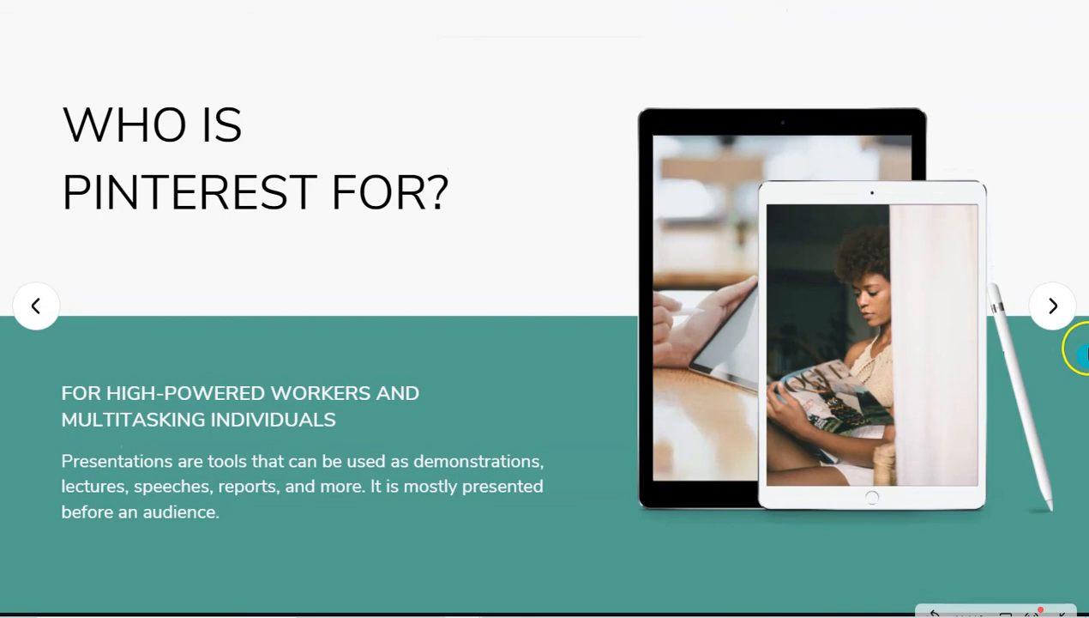
pyautogui.click(1057, 317)
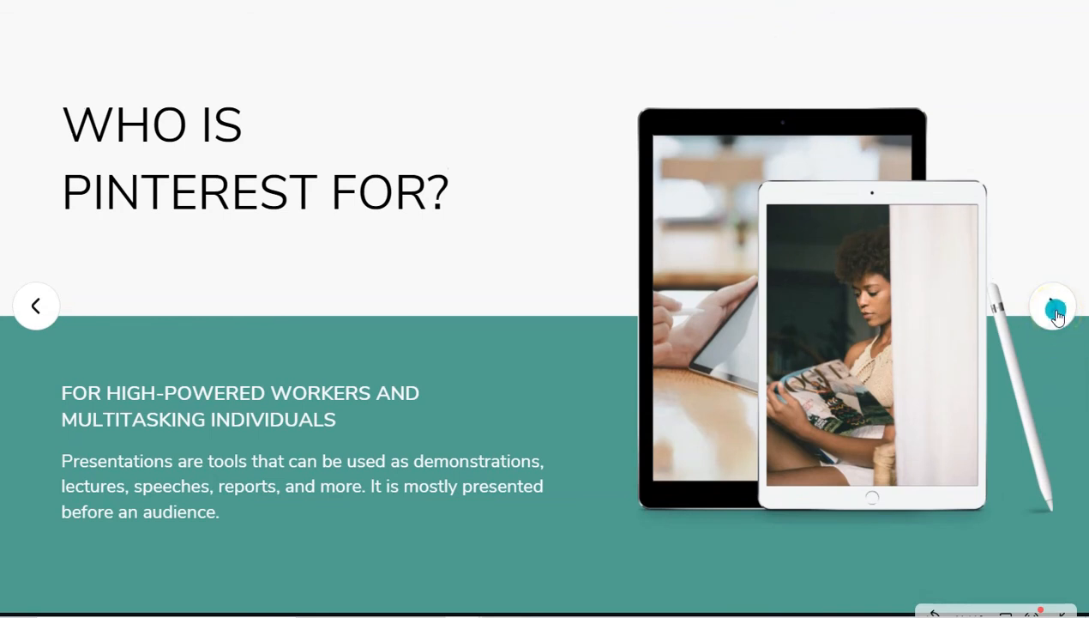
pyautogui.click(1055, 309)
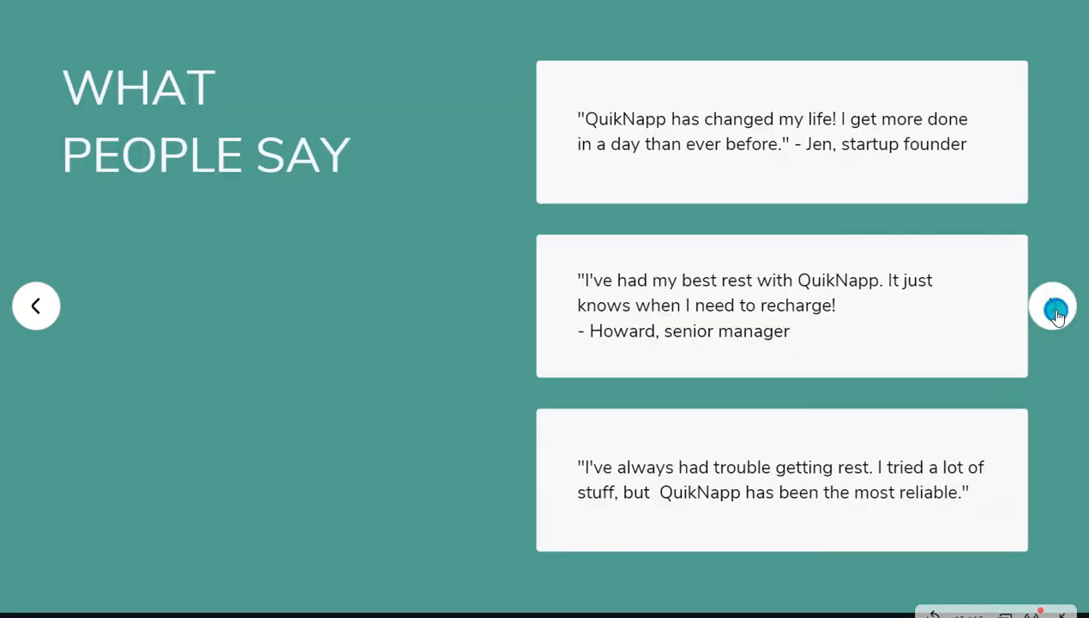
pyautogui.click(1055, 309)
pyautogui.click(1057, 313)
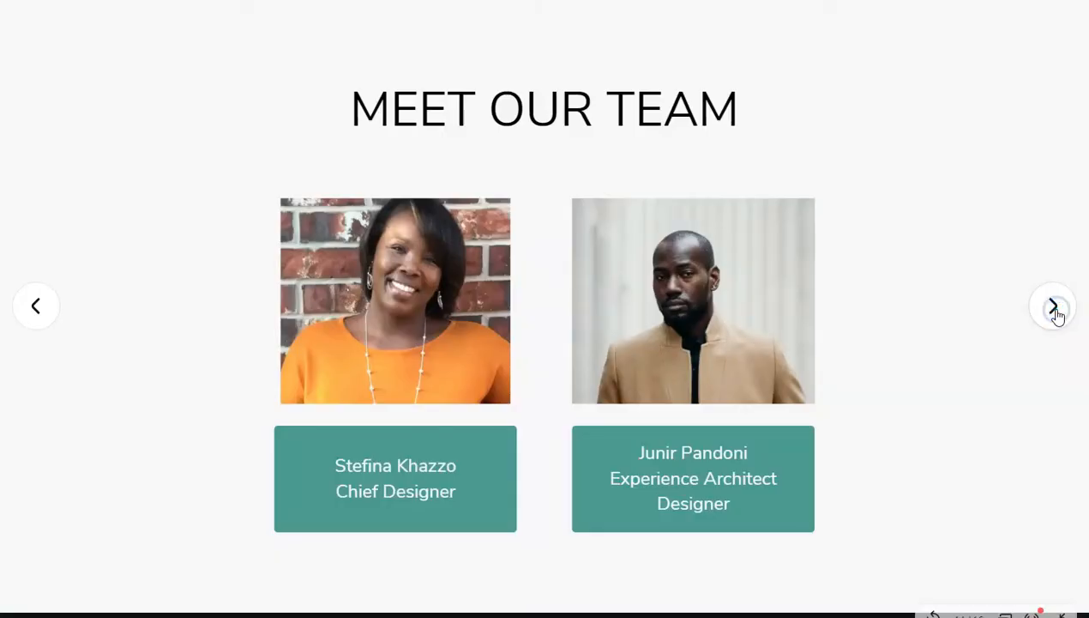
pyautogui.click(1057, 313)
pyautogui.click(1055, 309)
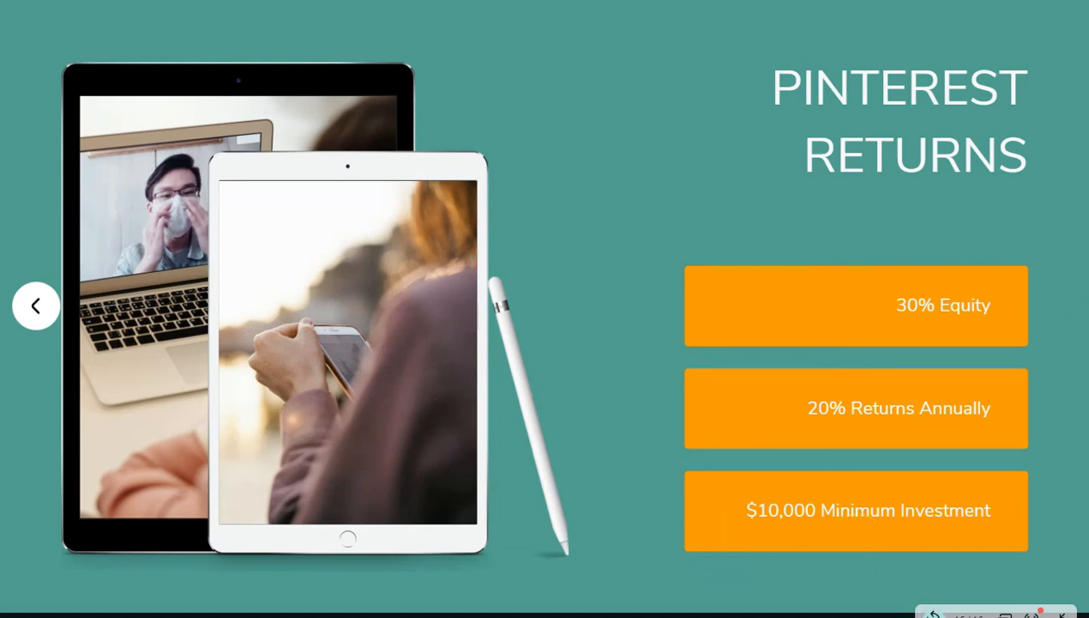
pyautogui.click(931, 598)
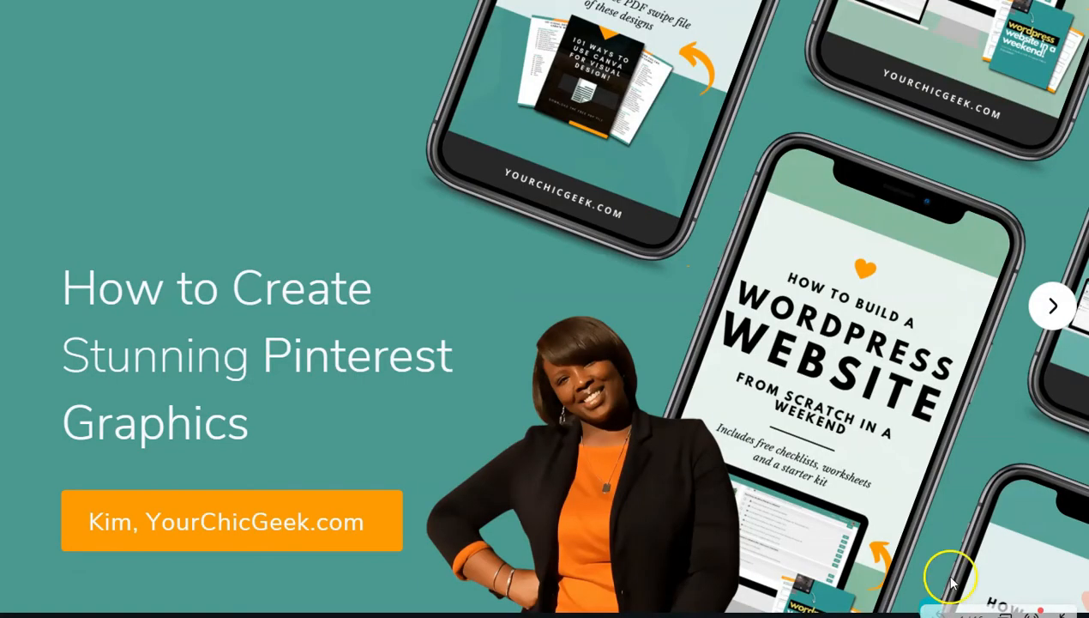